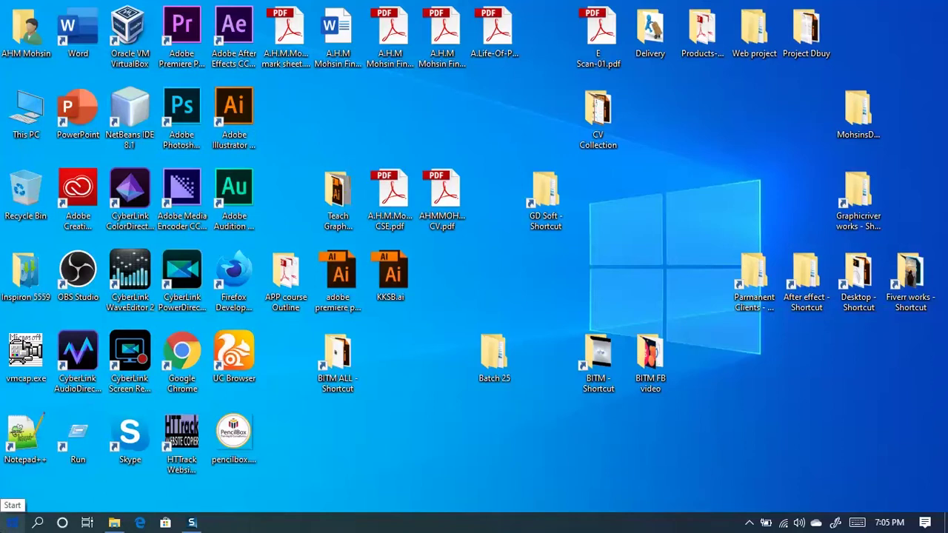
Step: Open the installed programs list from Adobe Photoshop CC 2018's uninstall option among the Start apps, and minimize it
click(12, 522)
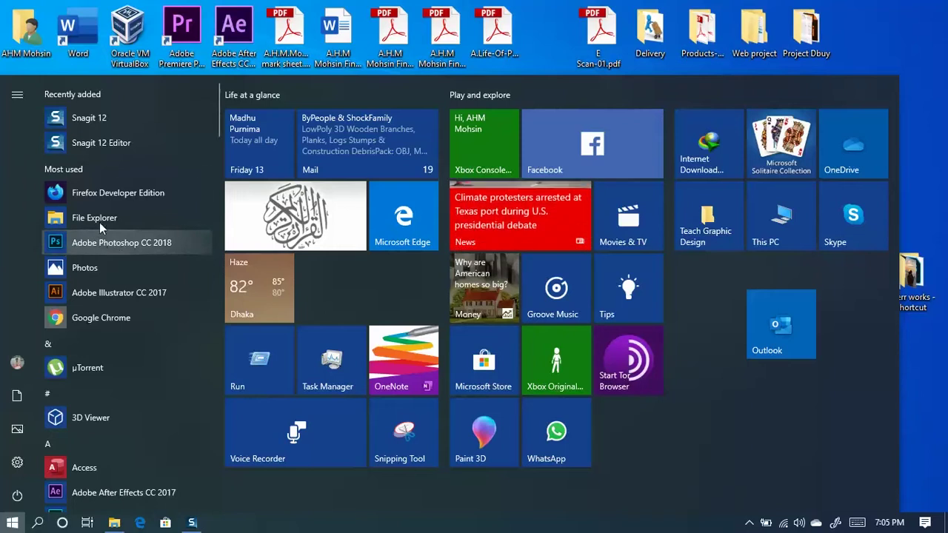
scroll(88, 371, down, 10)
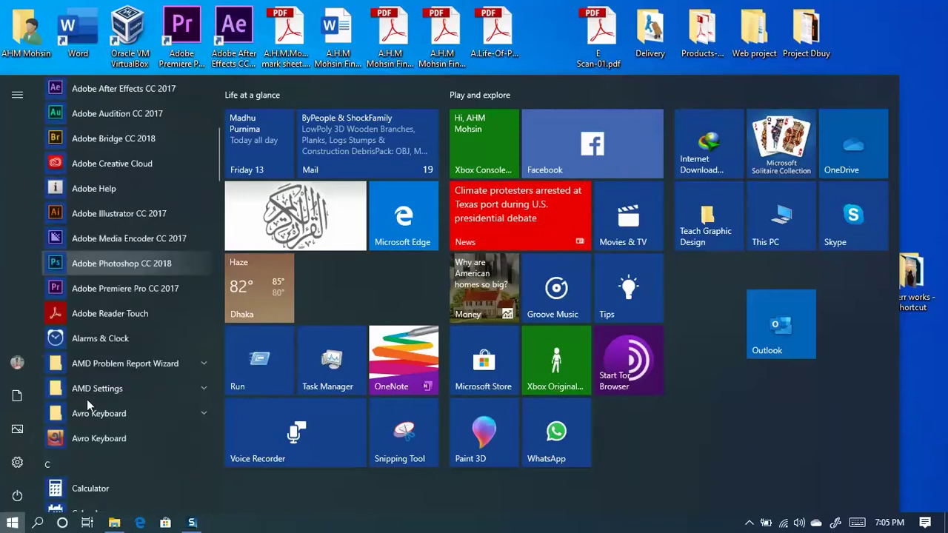
scroll(100, 419, up, 7)
scroll(105, 425, up, 4)
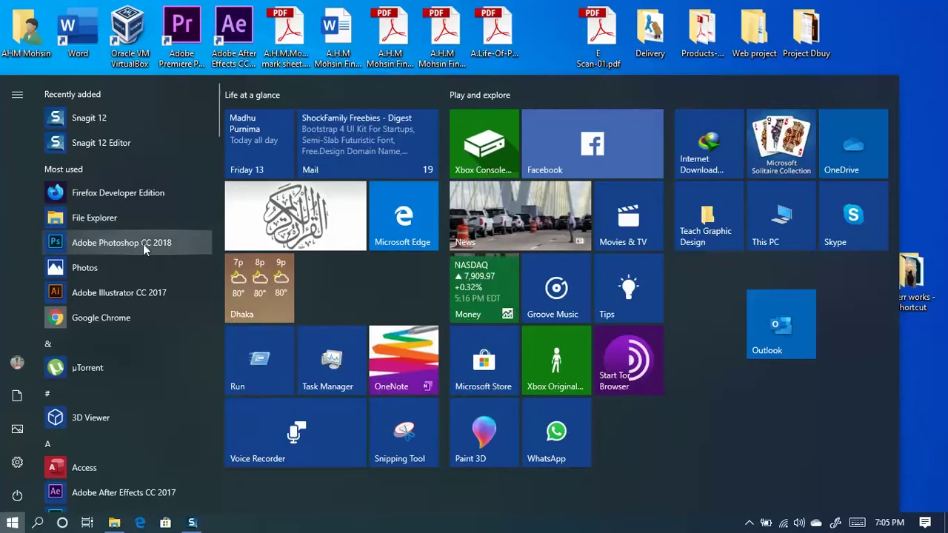
right_click(93, 246)
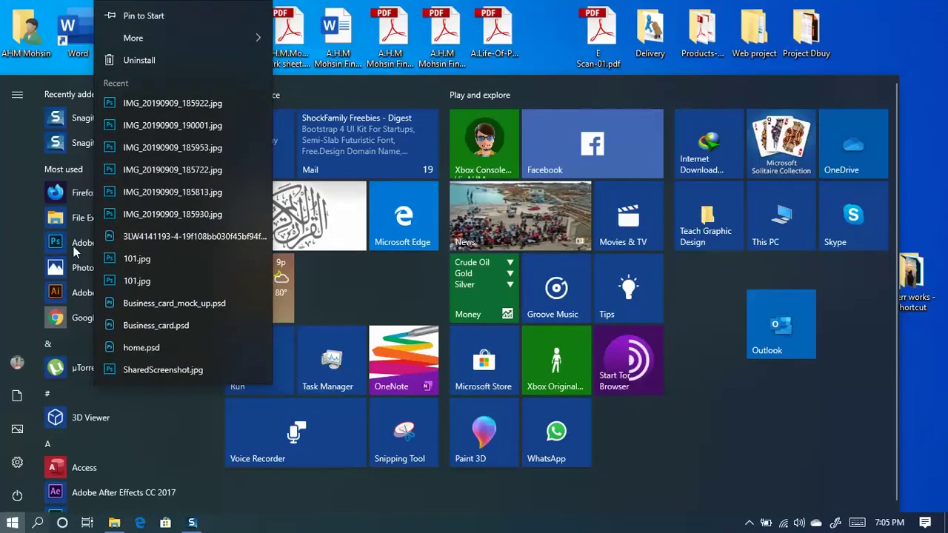
click(146, 61)
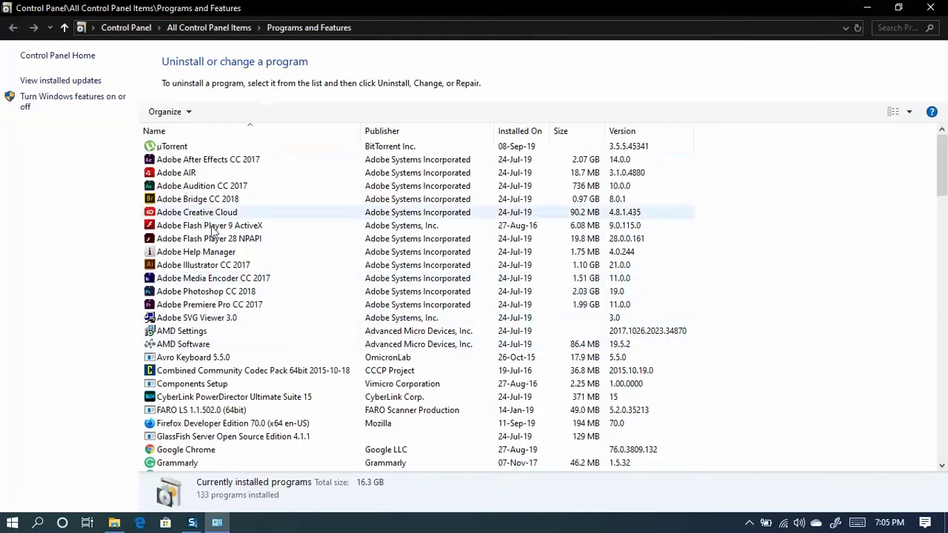
click(867, 8)
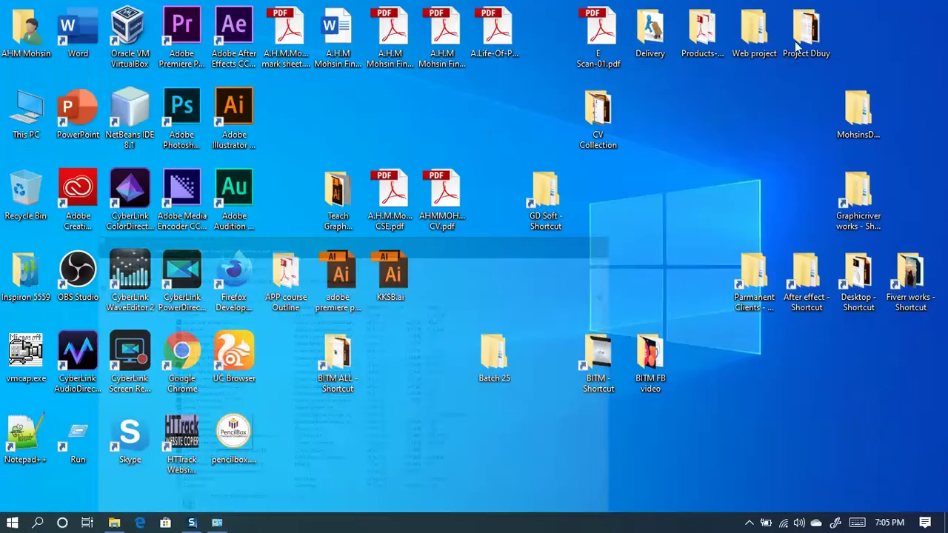
Step: Open Programs and Features from This PC by way of the Apps & features settings, and maximize its window
double_click(26, 112)
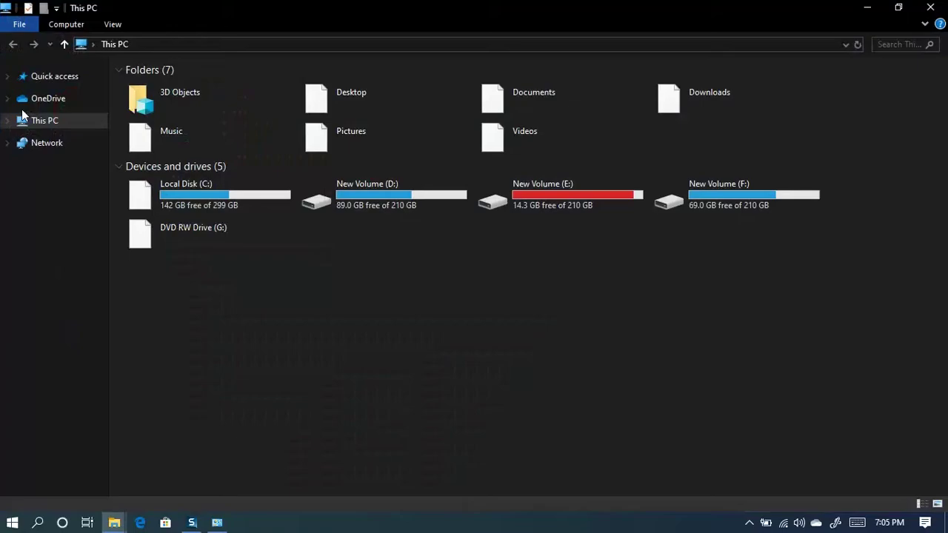
click(66, 24)
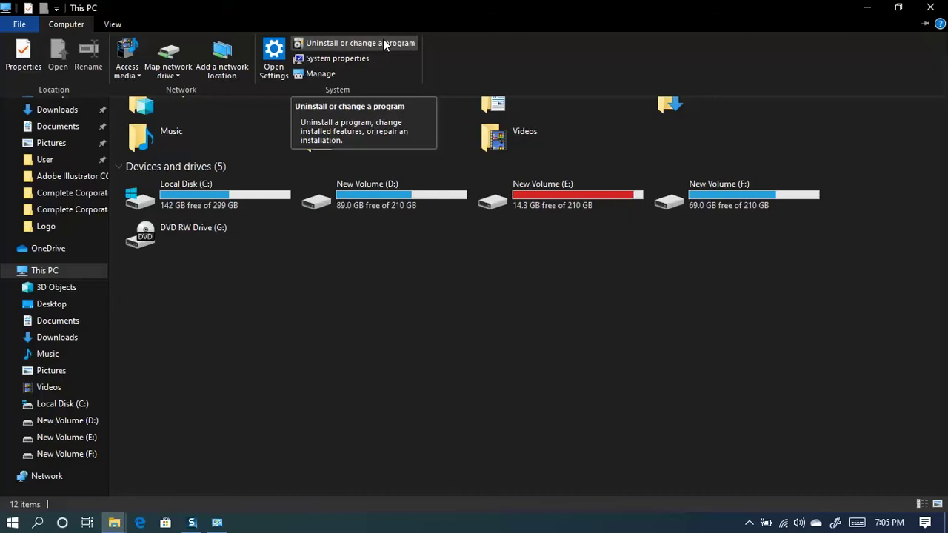
click(360, 44)
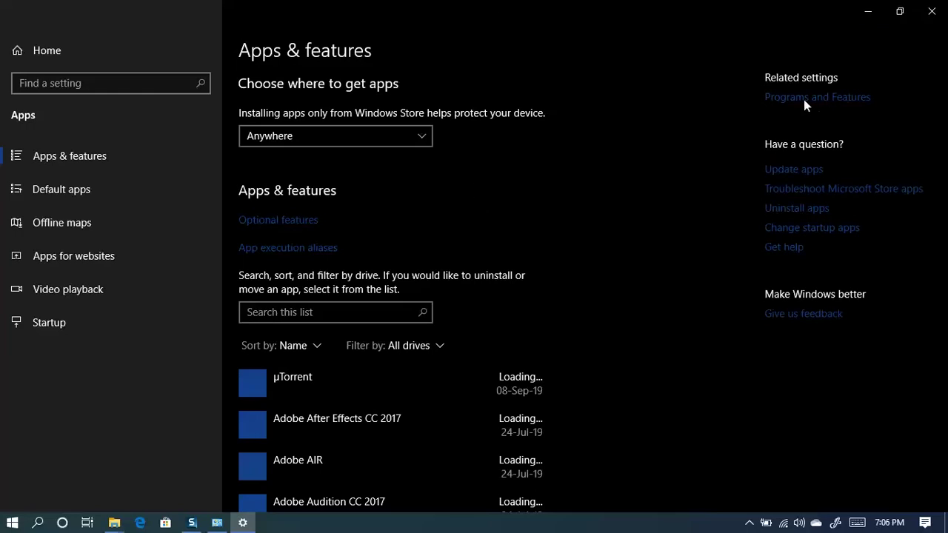
click(822, 100)
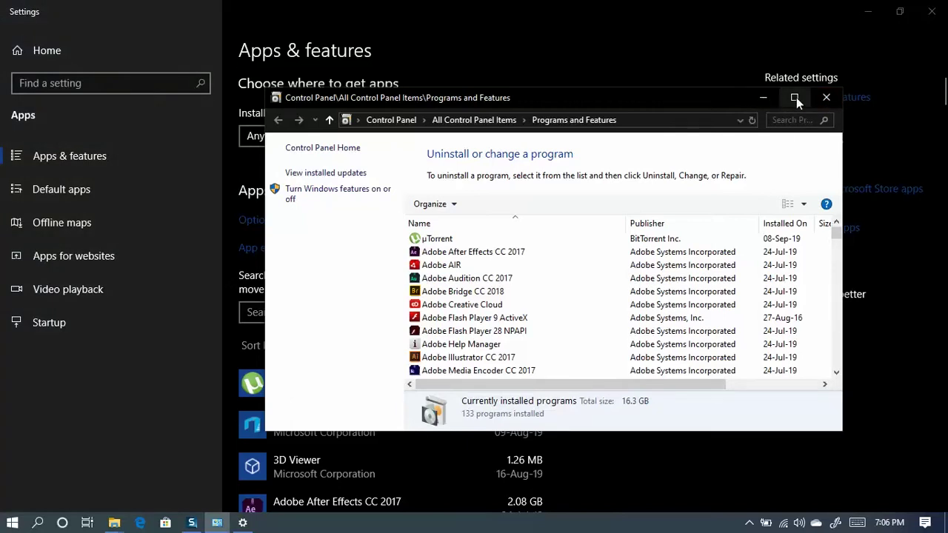
click(794, 98)
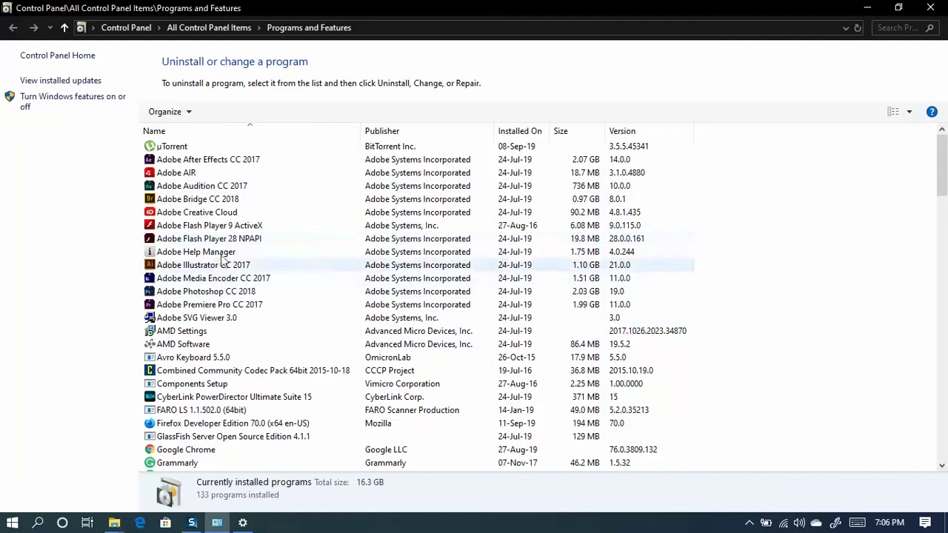
Step: Start uninstalling Adobe Illustrator CC 2017 with its preferences removed, and minimize the uninstaller window
scroll(222, 259, down, 7)
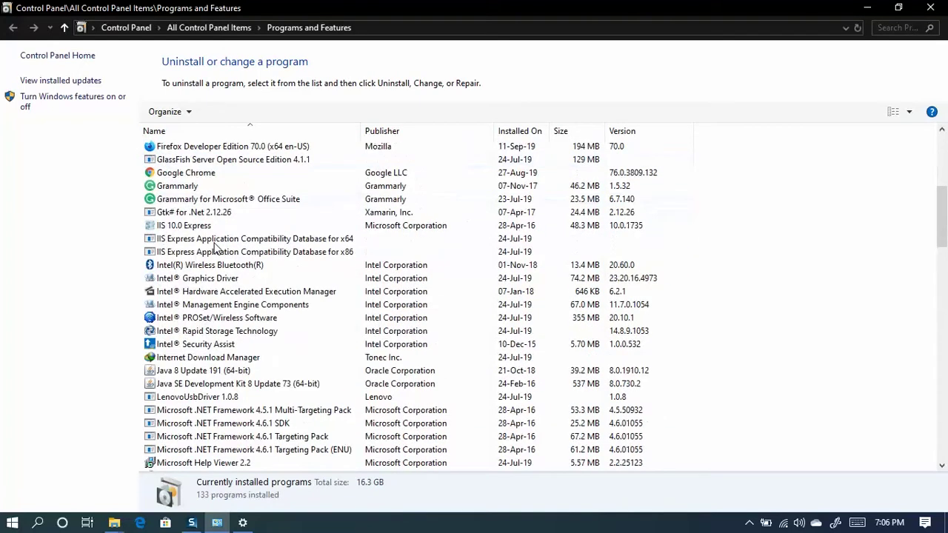
scroll(215, 248, down, 10)
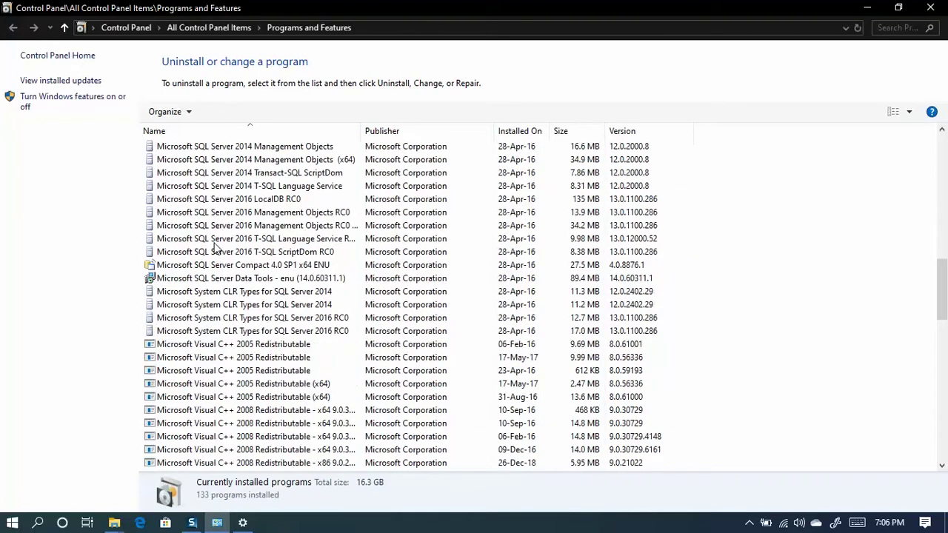
scroll(215, 248, down, 17)
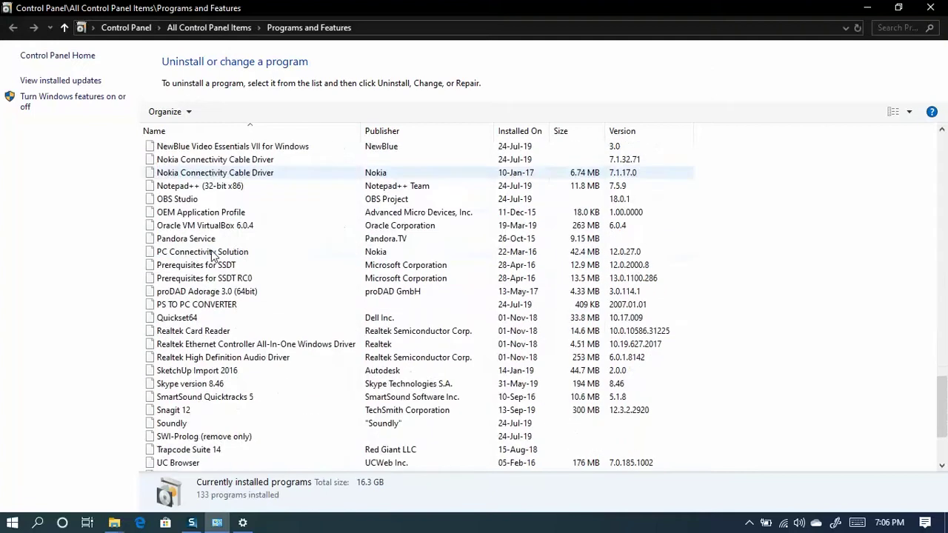
scroll(213, 254, up, 3)
scroll(213, 254, up, 20)
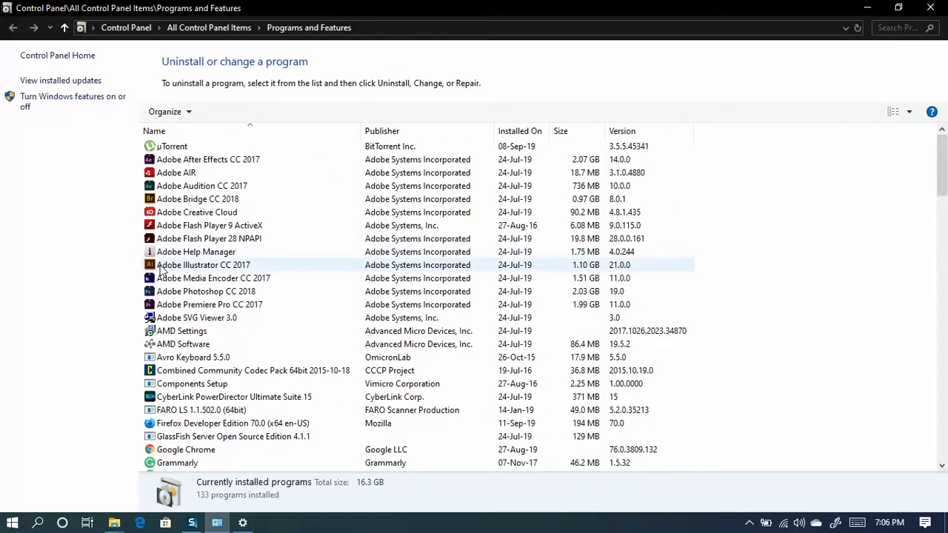
click(209, 268)
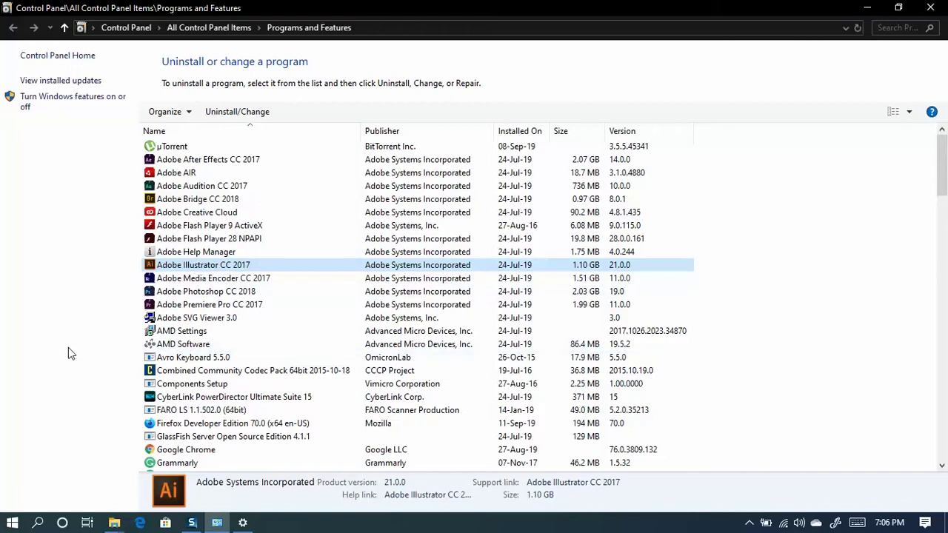
double_click(248, 267)
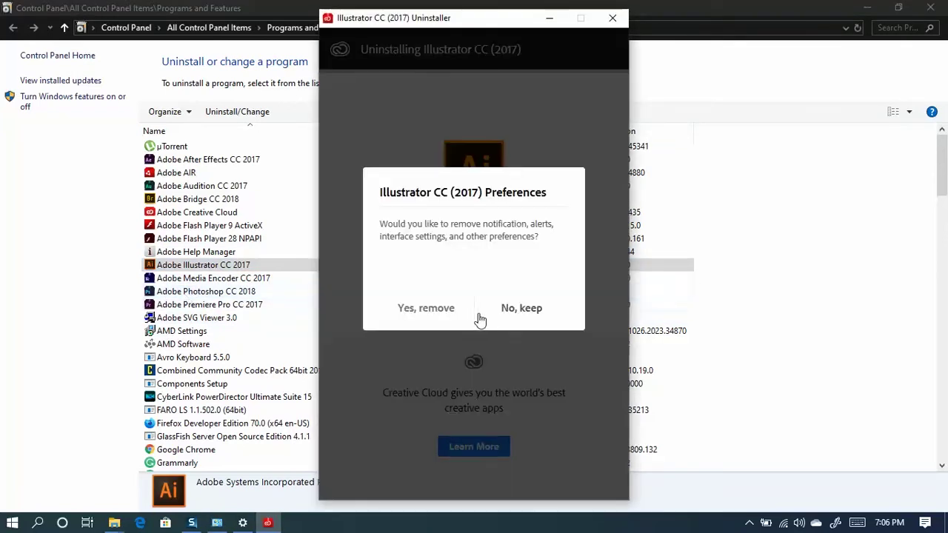
click(412, 311)
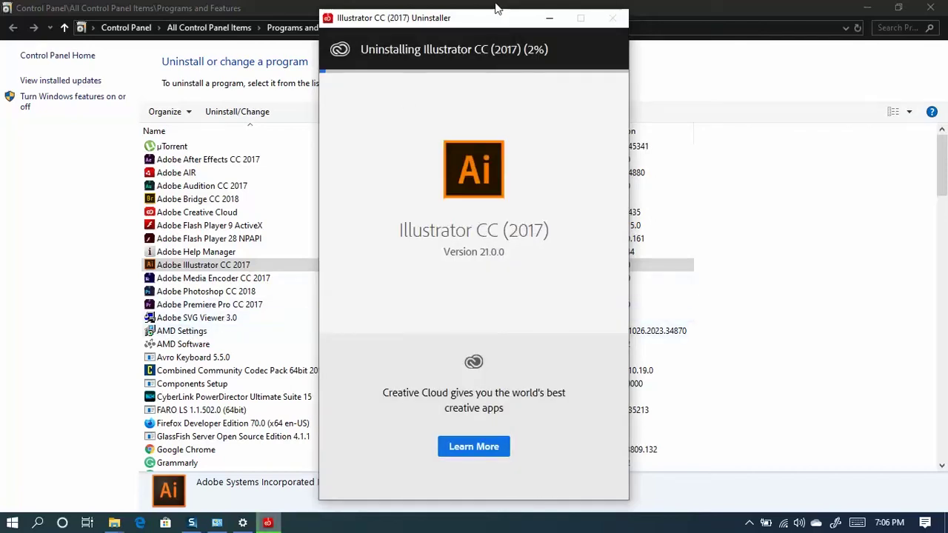
drag(478, 19, 682, 25)
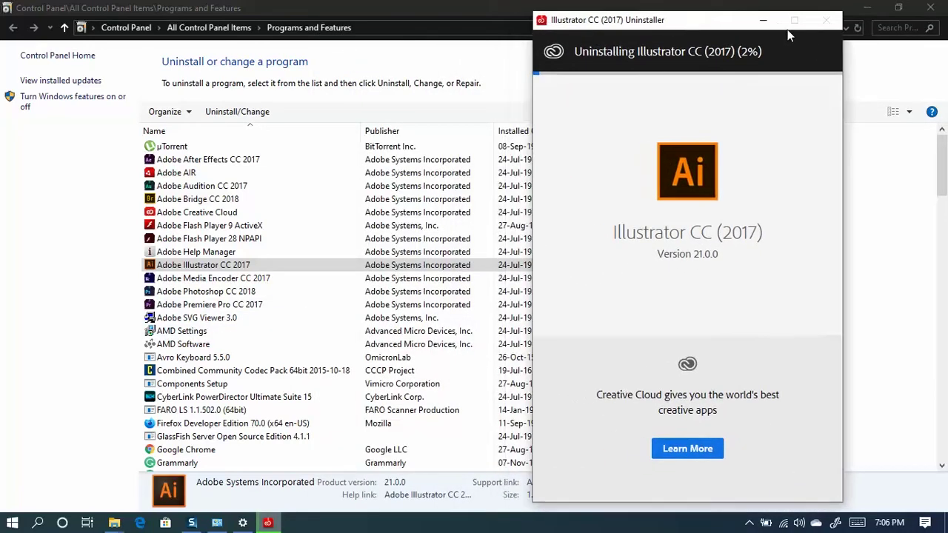
click(751, 23)
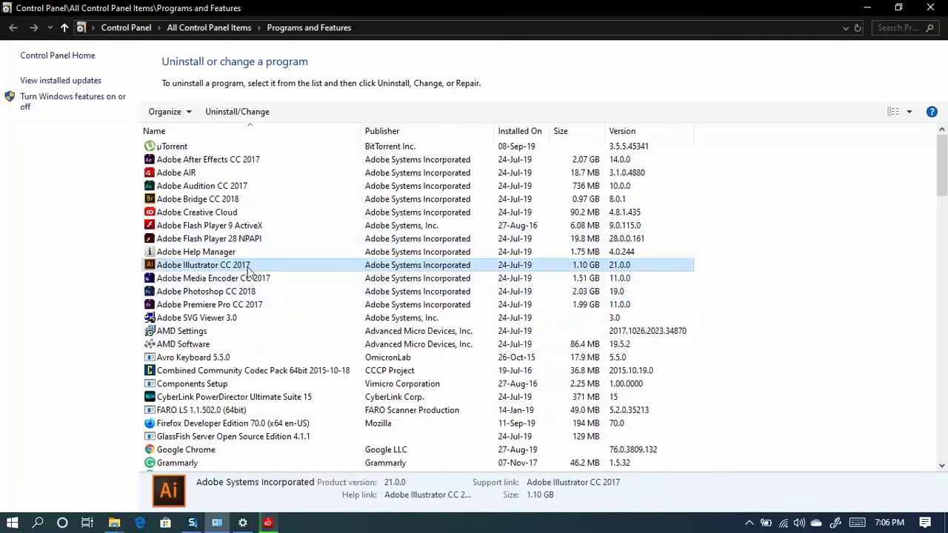
Step: Try to uninstall Adobe Photoshop CC 2018 while the Illustrator uninstaller is still running
double_click(209, 295)
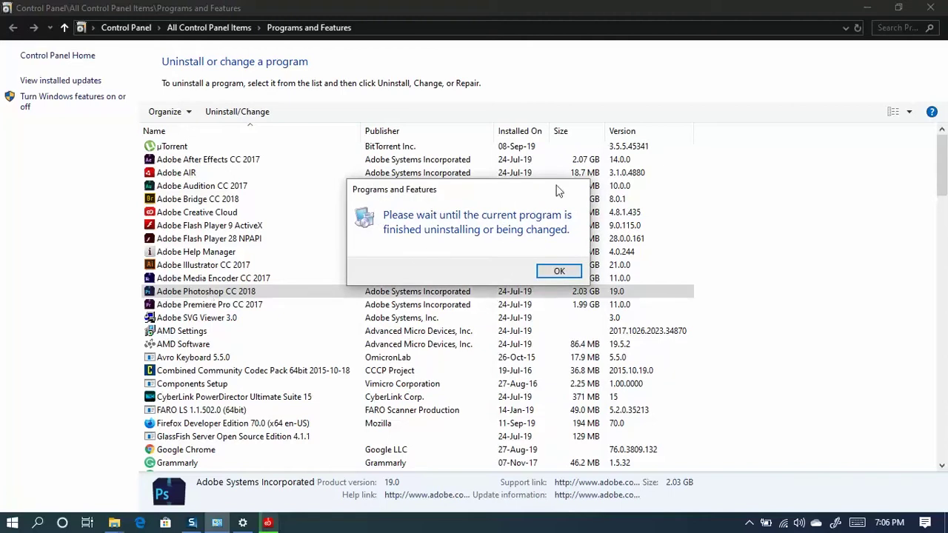
click(557, 271)
Step: Restore the Illustrator CC (2017) uninstaller window and close it once the uninstall completes
click(269, 519)
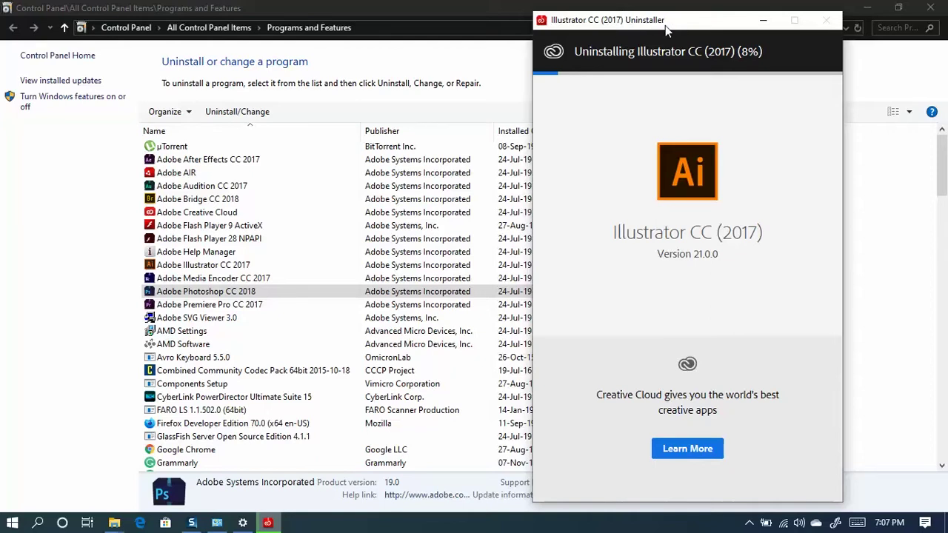
drag(665, 25, 642, 30)
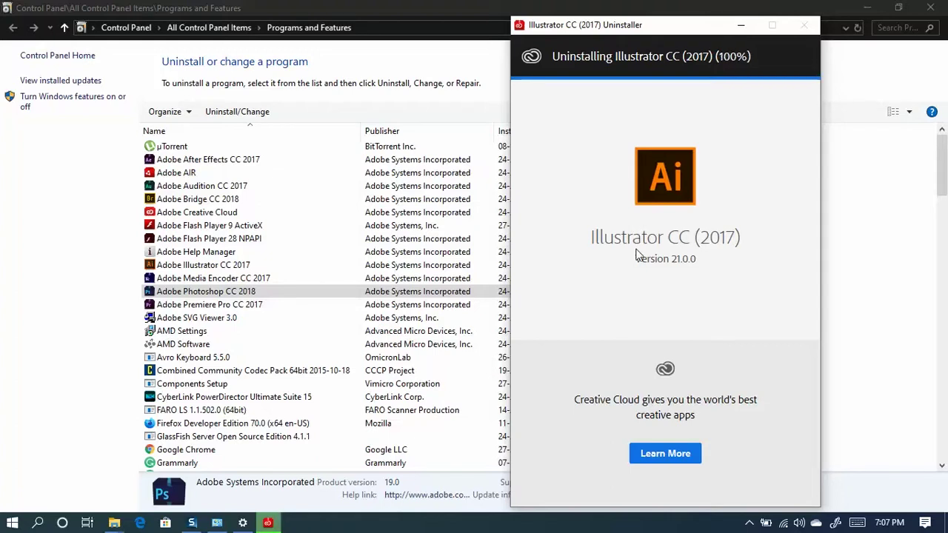
click(665, 317)
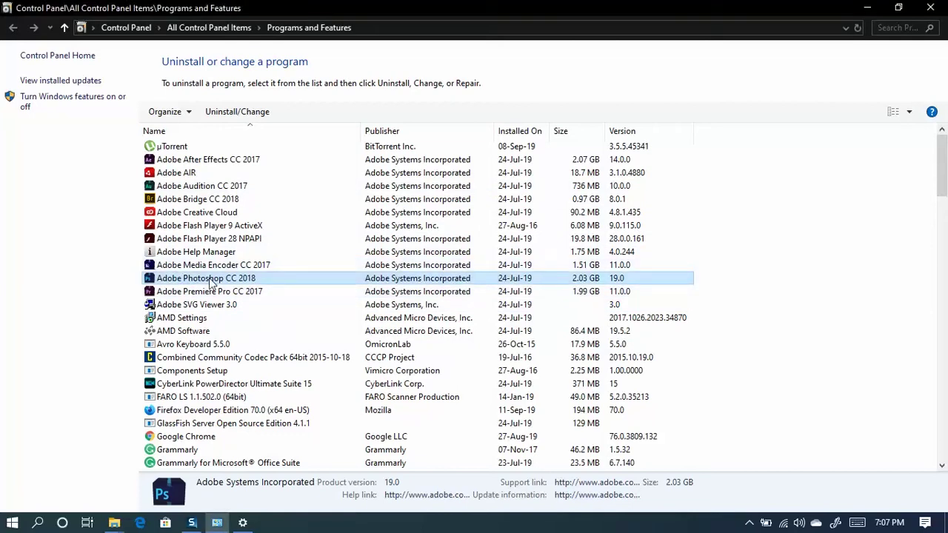
Step: Uninstall Adobe Photoshop CC 2018, removing its preferences, and close the uninstaller on completion
double_click(222, 279)
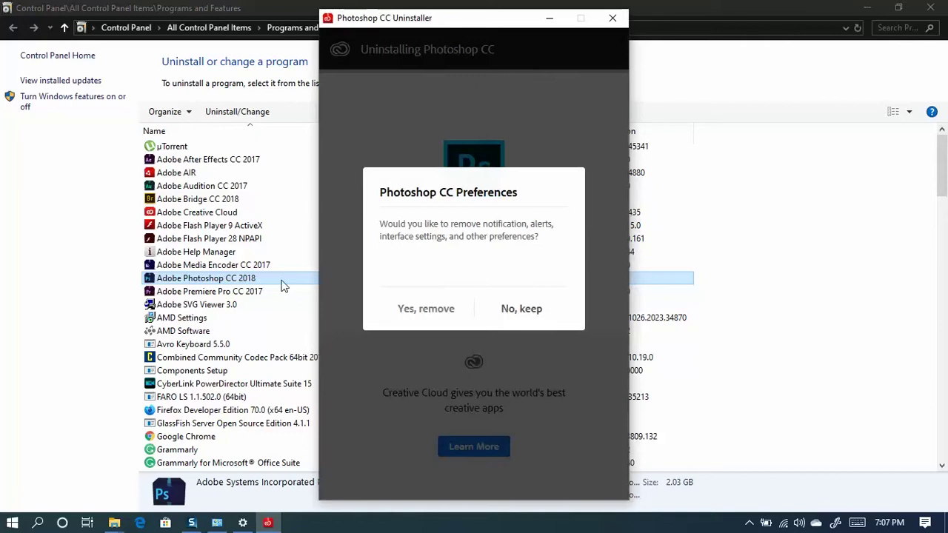
click(431, 310)
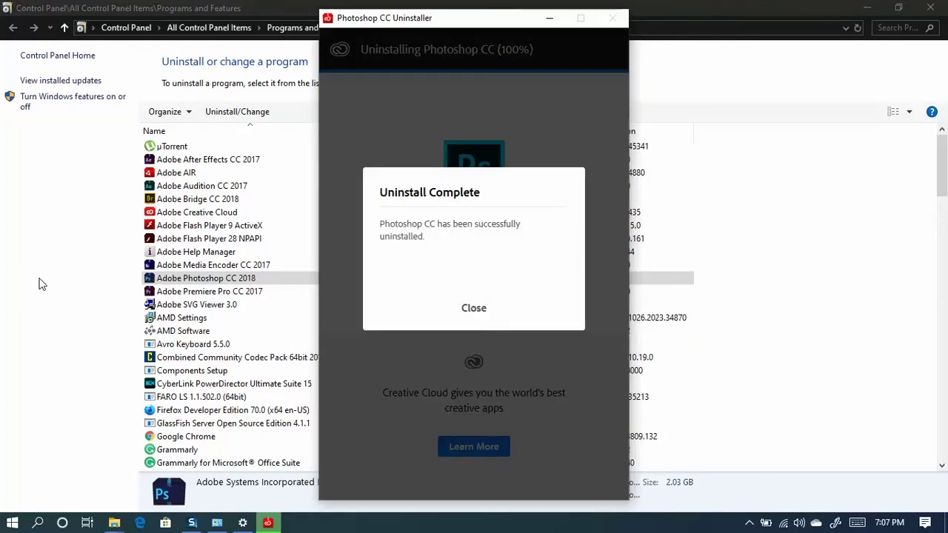
click(487, 311)
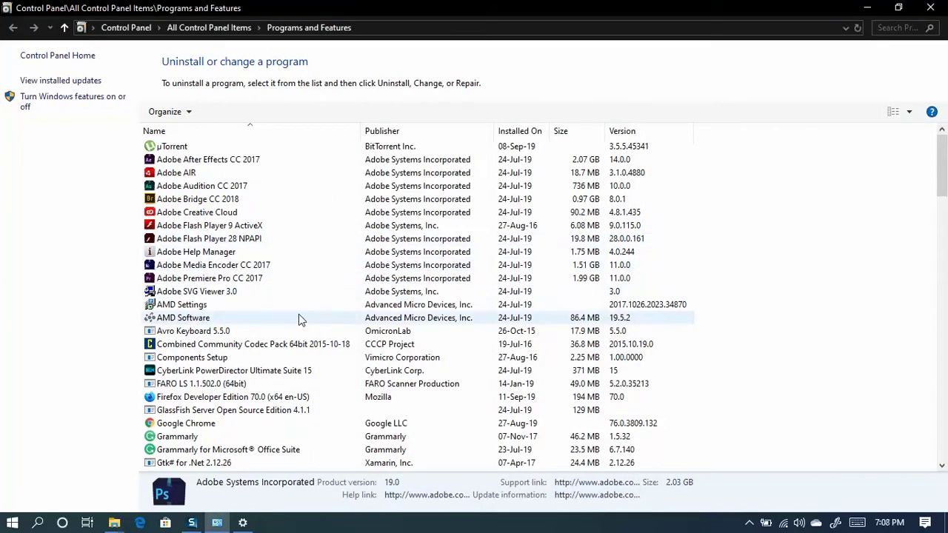
Step: Look over the remaining installed programs, clear the open windows away, and refresh the desktop
scroll(298, 317, down, 20)
scroll(298, 317, up, 6)
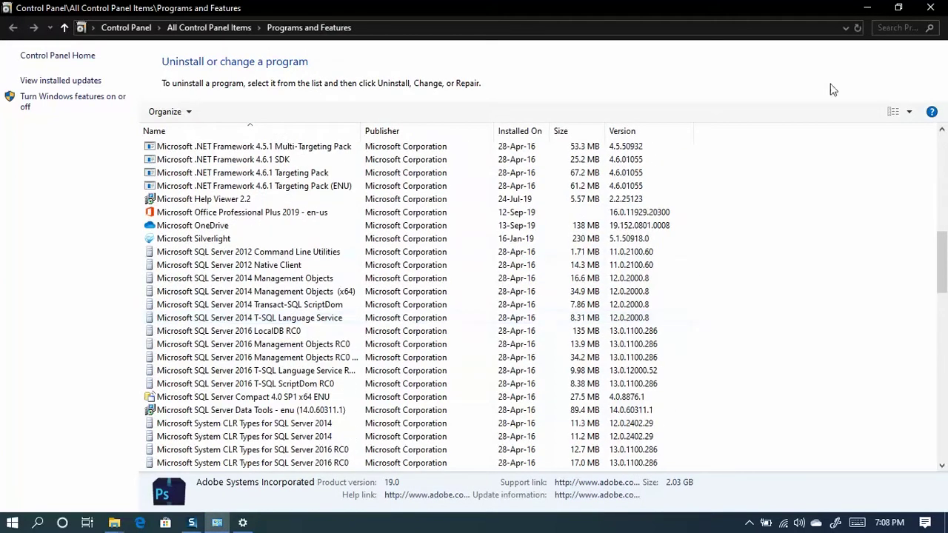
click(867, 7)
click(931, 11)
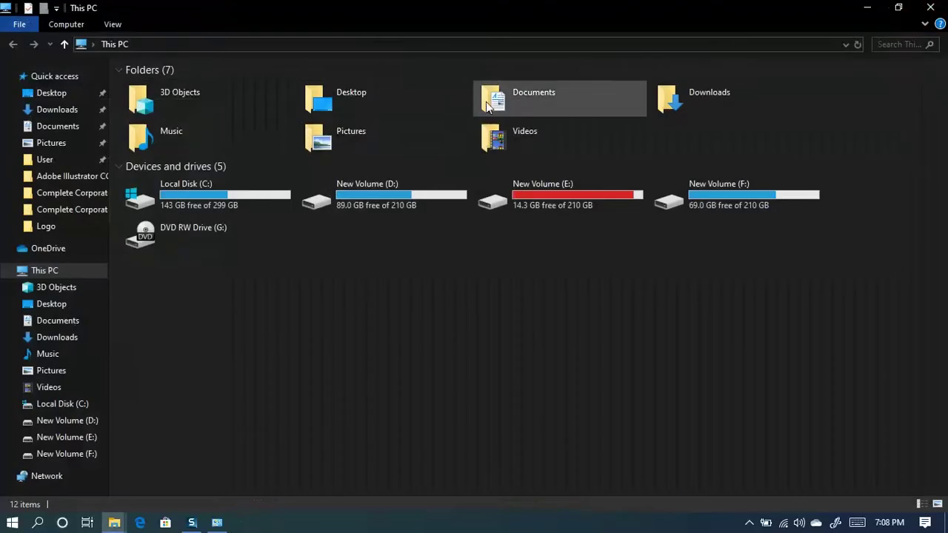
click(931, 7)
right_click(541, 296)
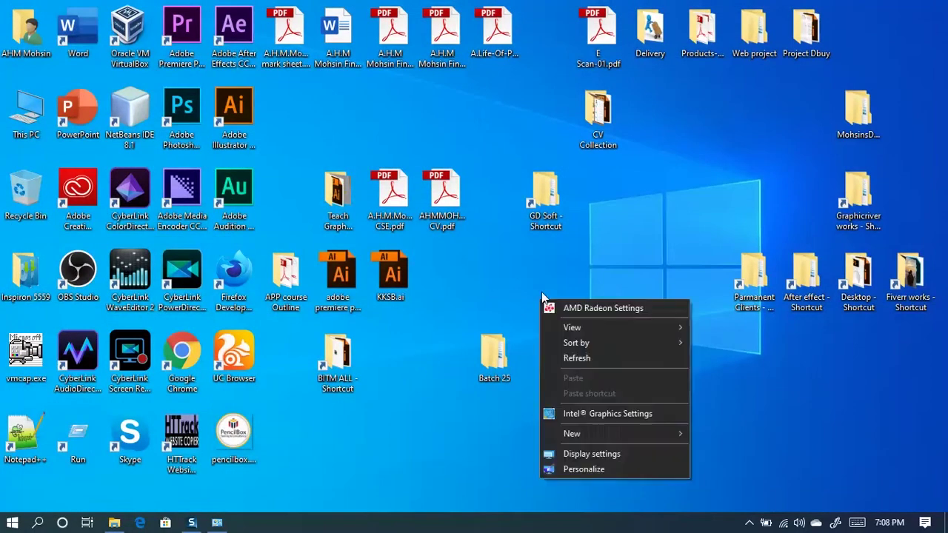
click(602, 358)
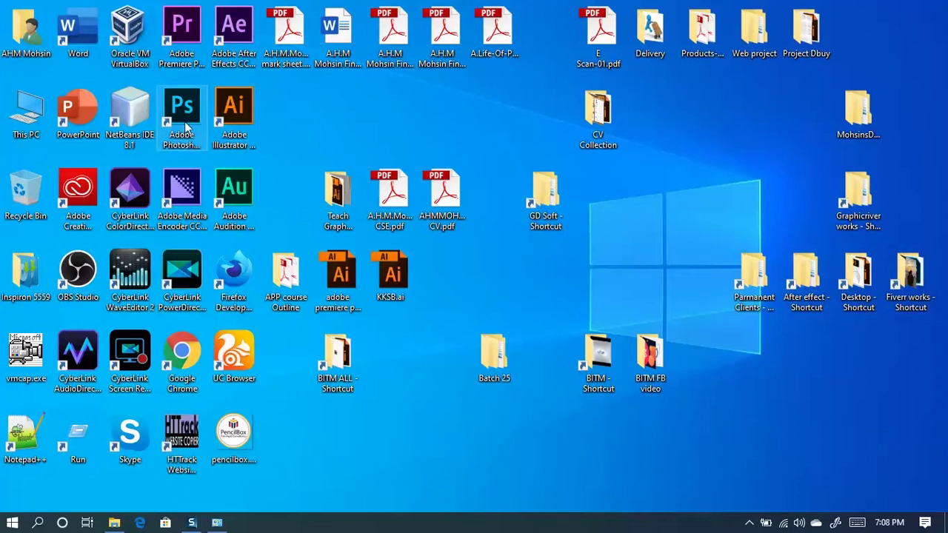
Step: Check the desktop's Adobe Photoshop CC 2018 shortcut by opening its file location, and delete the broken shortcut
double_click(197, 109)
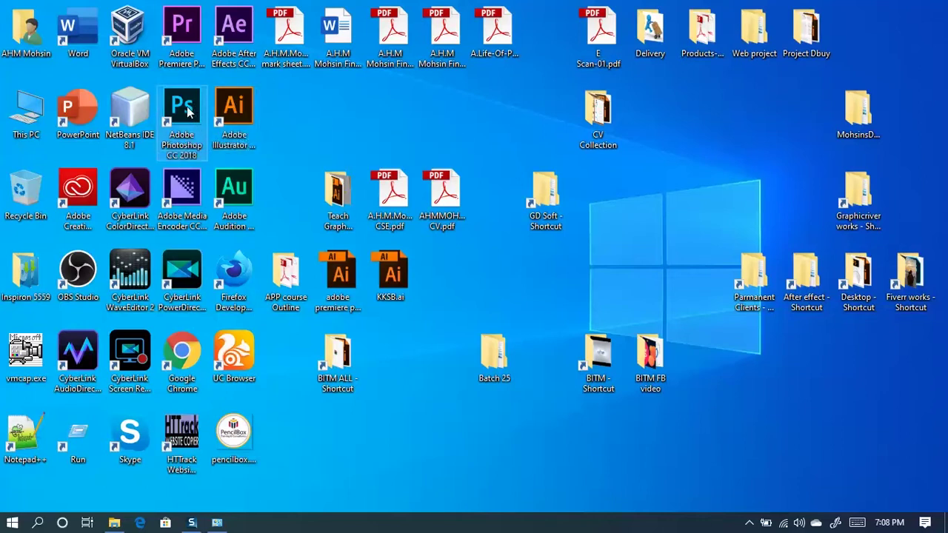
right_click(187, 107)
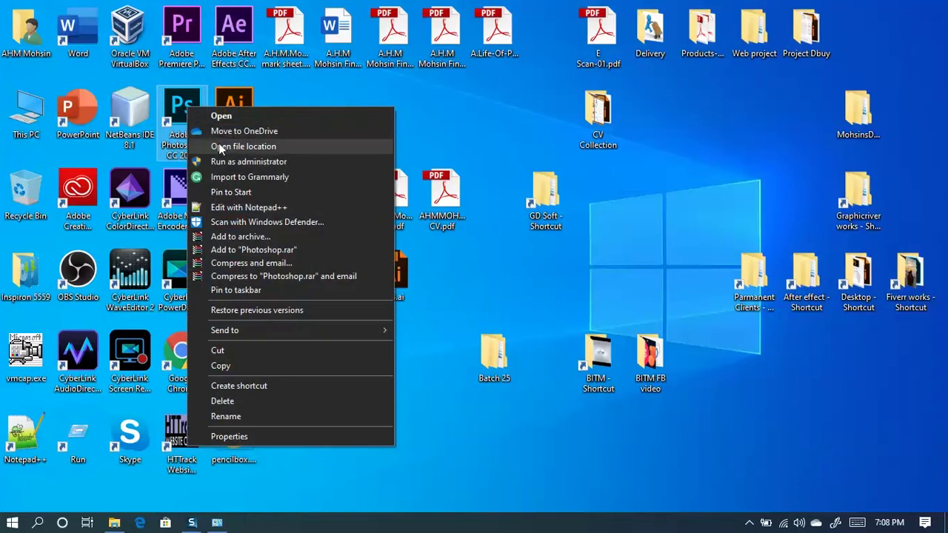
click(248, 145)
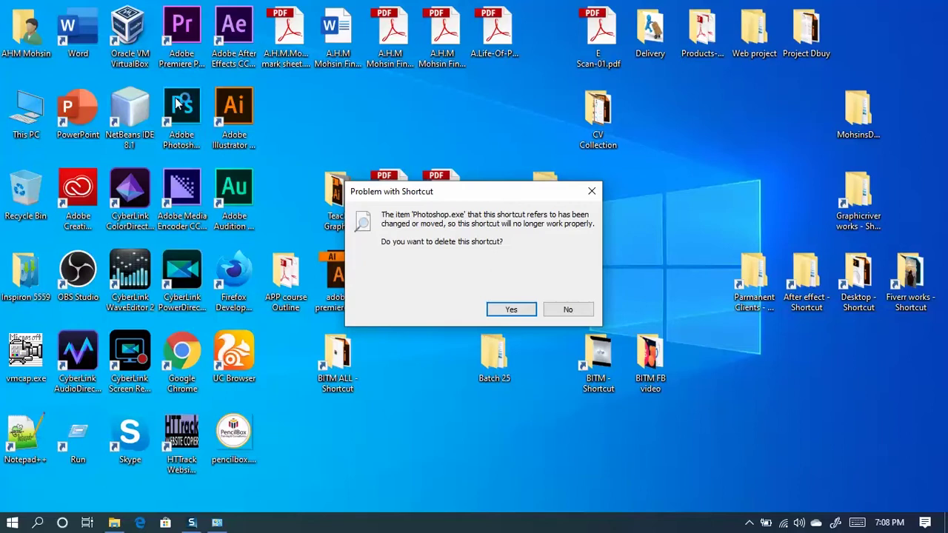
click(511, 309)
Step: Open the Desktop folder through its shortcut on the desktop
double_click(858, 281)
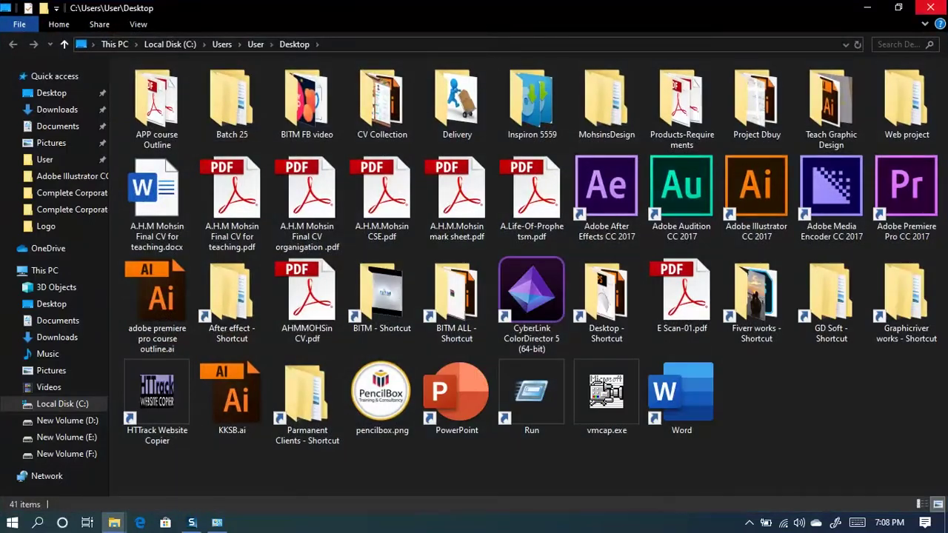
Step: Check the desktop's Adobe Illustrator CC 2017 shortcut, delete the broken shortcut, and close the Desktop folder window
click(930, 7)
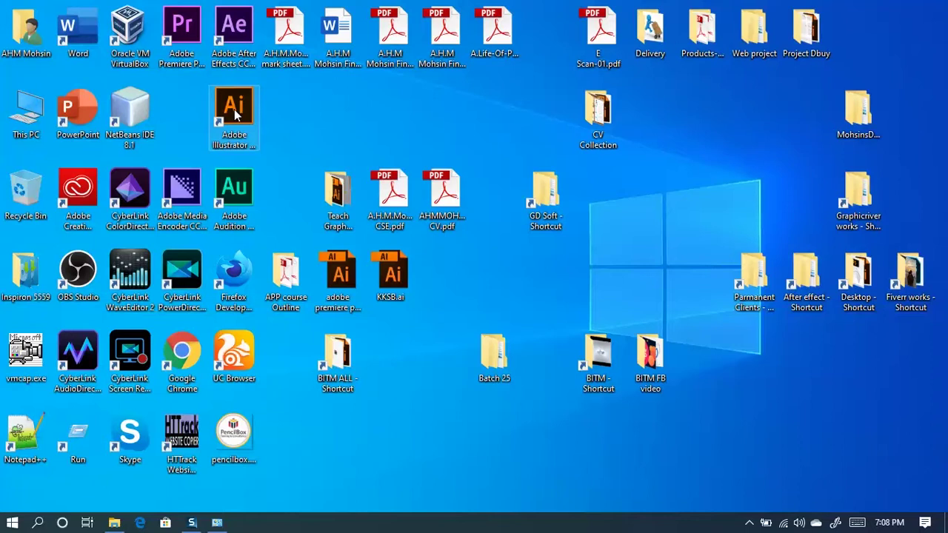
right_click(236, 112)
click(277, 148)
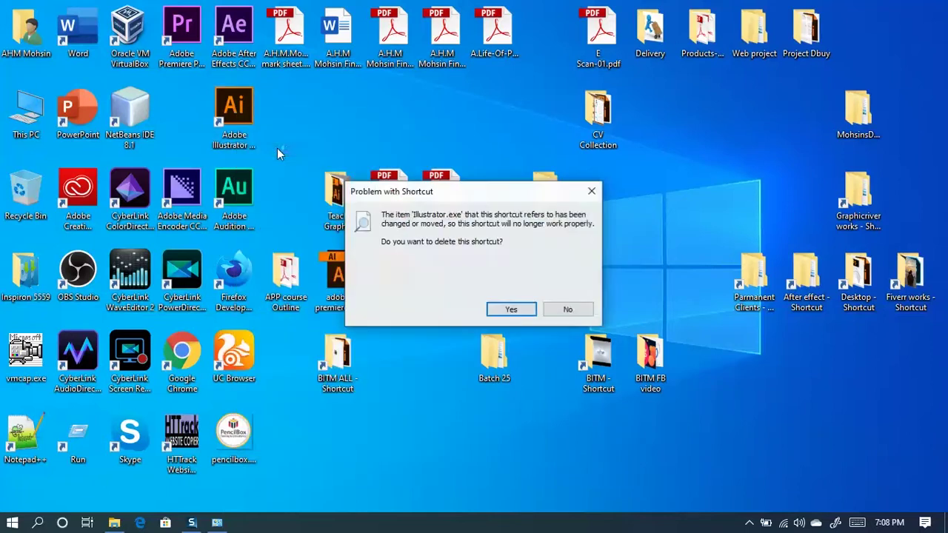
click(509, 309)
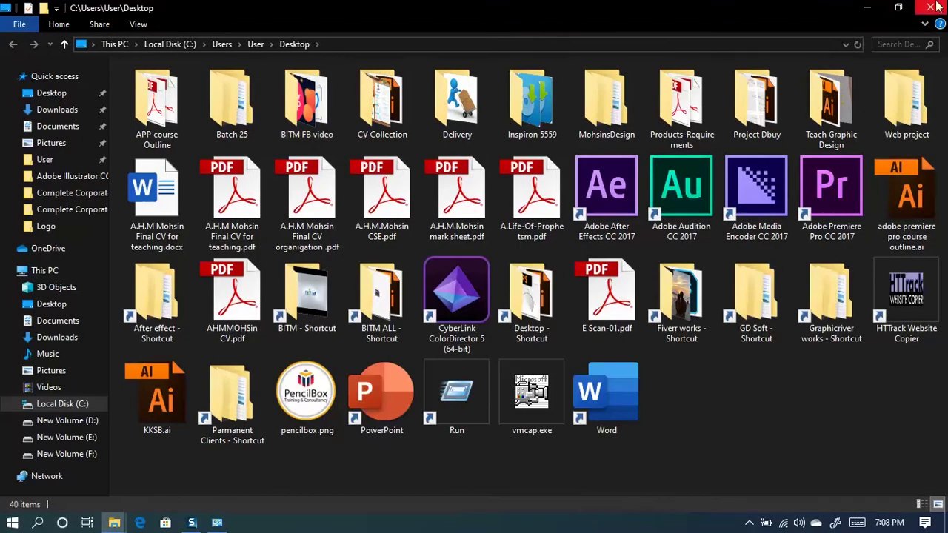
click(931, 7)
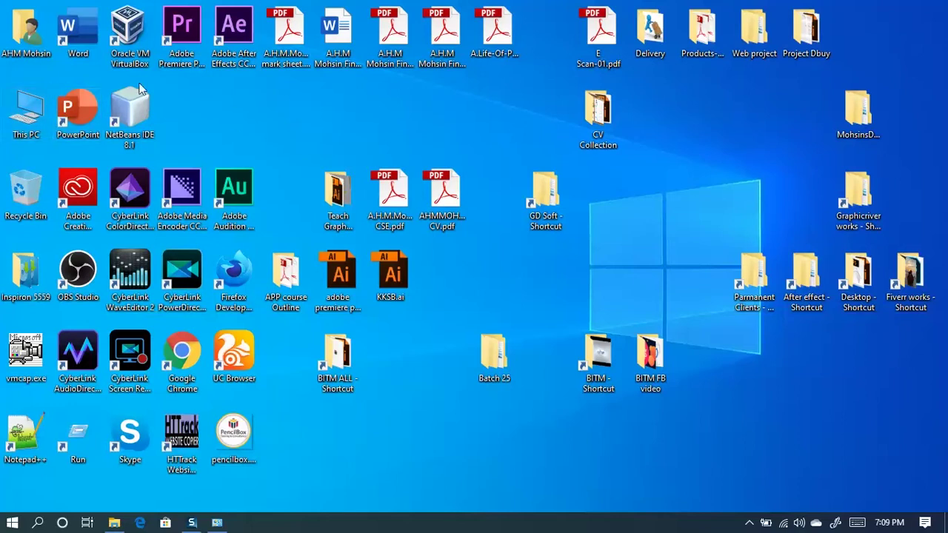
Step: Browse to C:\Program Files\Adobe and look inside the leftover Adobe Illustrator CC 2017 folder, returning to the Adobe folder
double_click(29, 110)
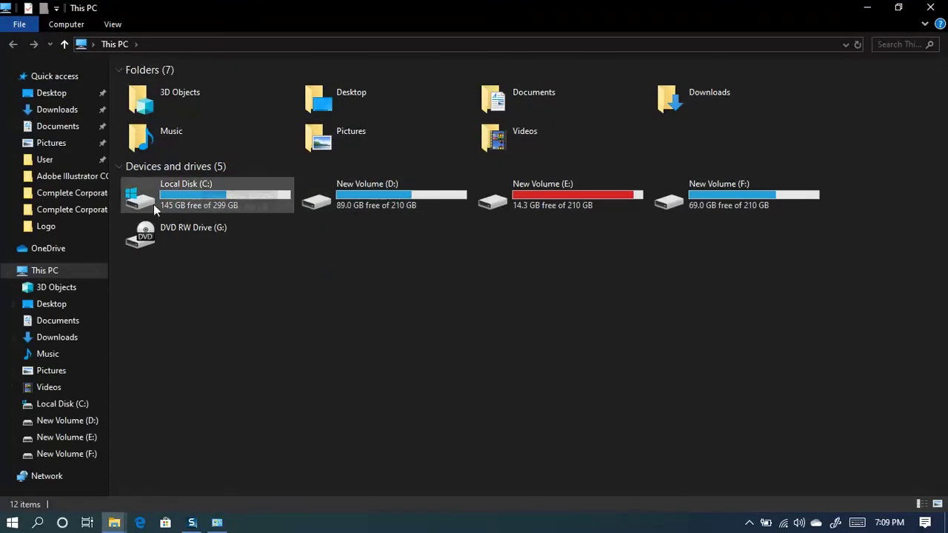
click(183, 197)
double_click(183, 197)
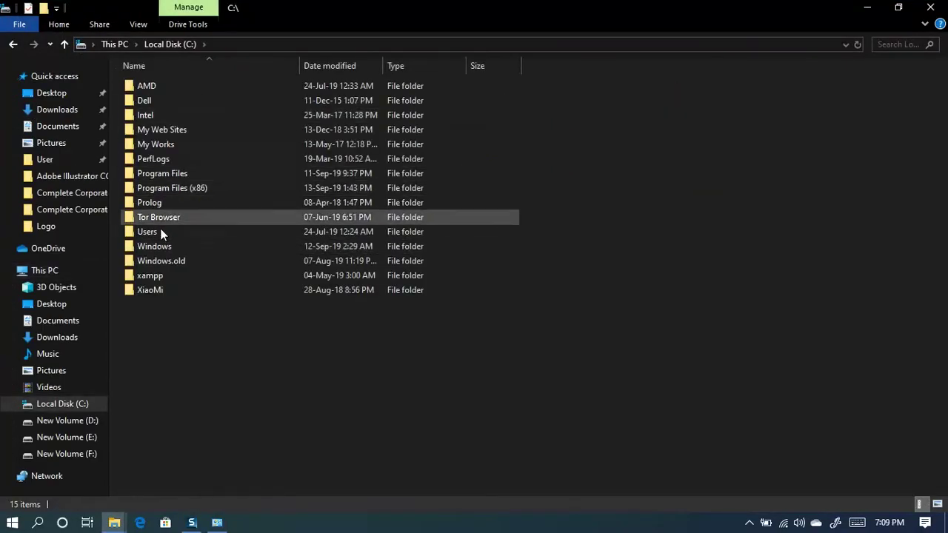
double_click(182, 174)
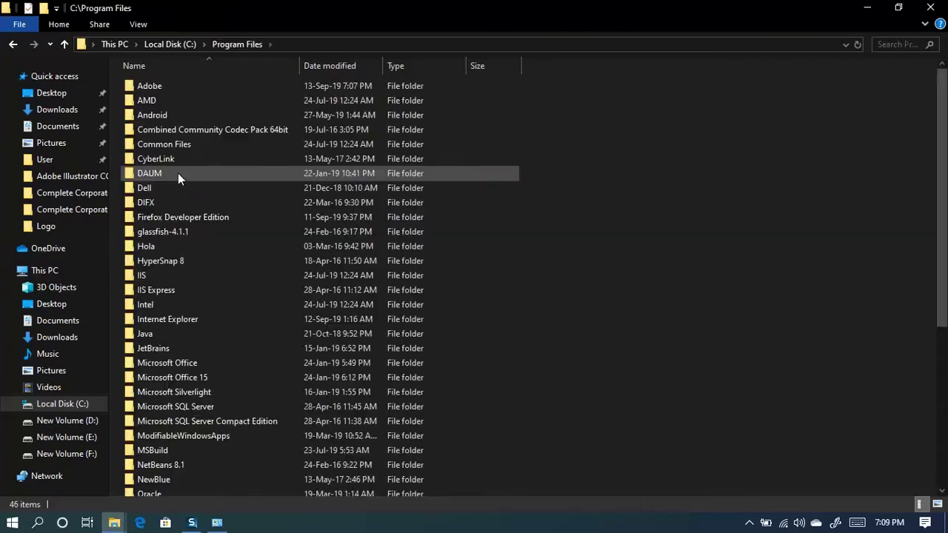
double_click(160, 87)
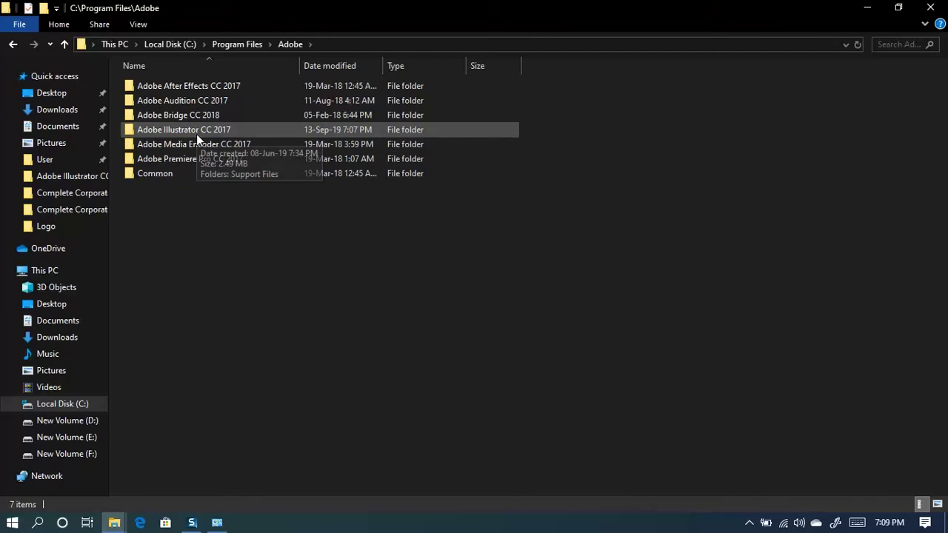
click(184, 131)
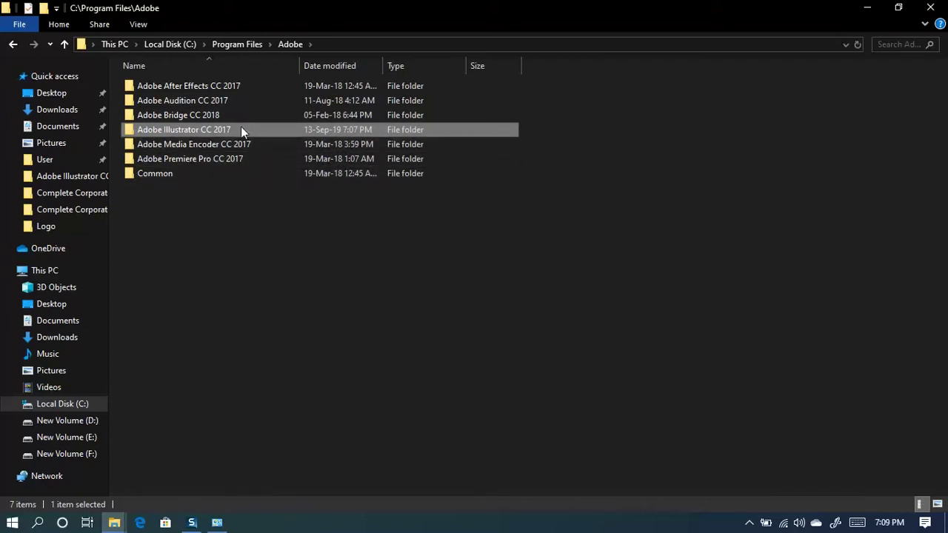
double_click(165, 129)
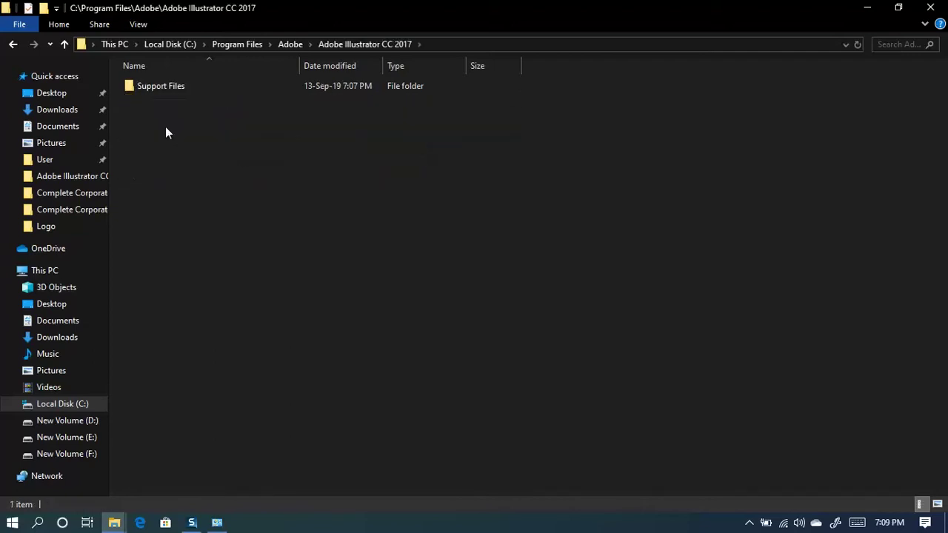
click(66, 42)
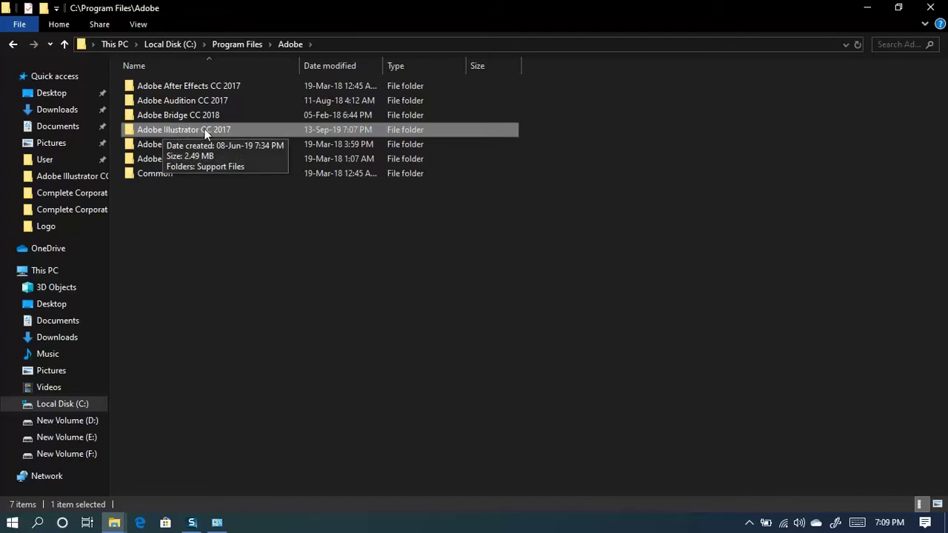
Step: Delete the leftover Adobe Illustrator CC 2017 folder from C:\Program Files\Adobe, granting administrator permission
click(250, 131)
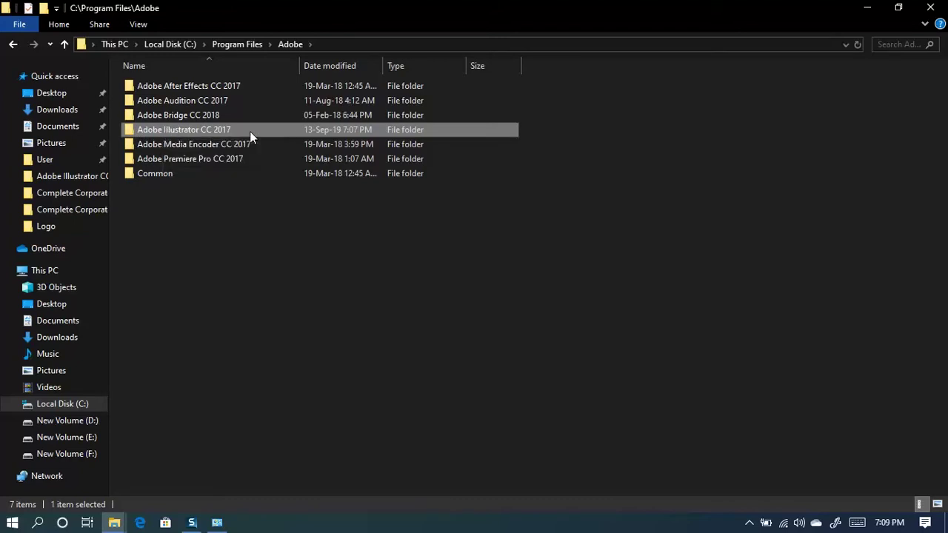
click(287, 136)
key(Delete)
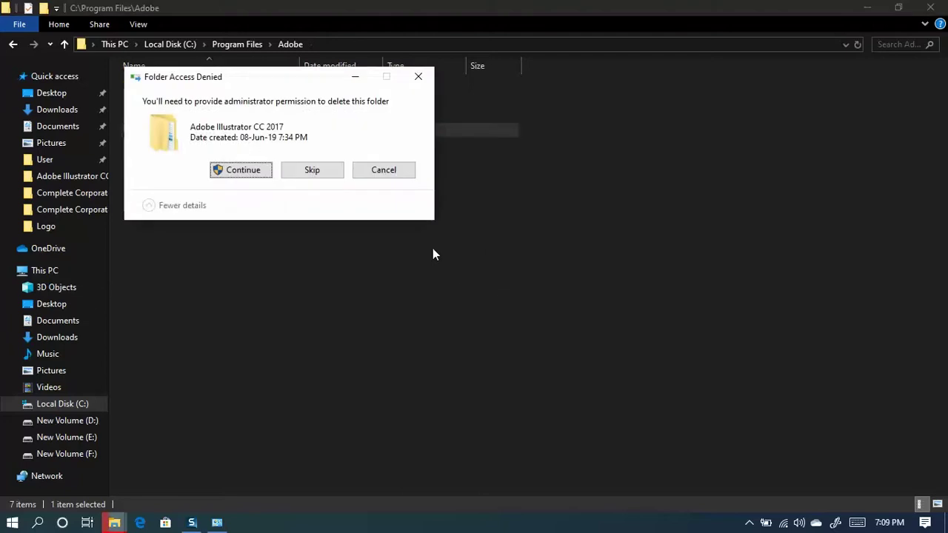
click(232, 172)
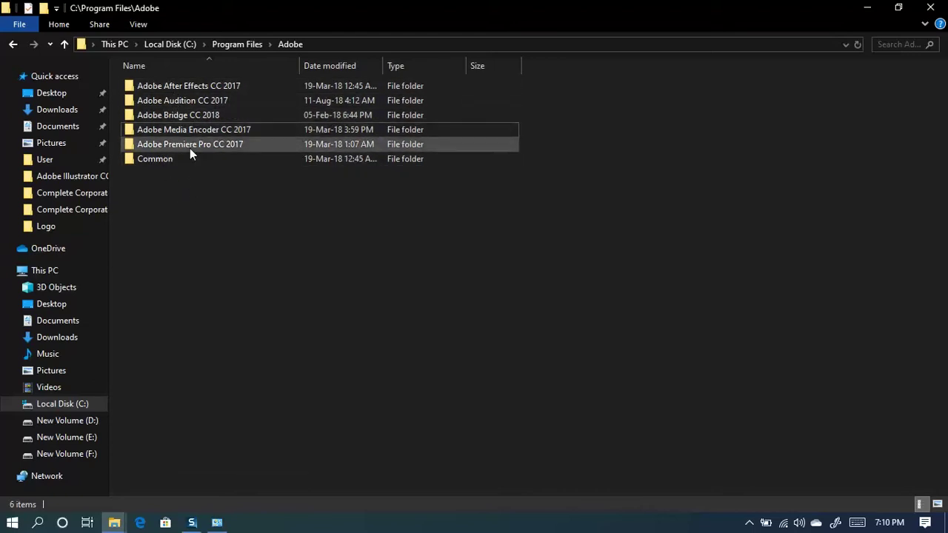
Step: Close the Adobe folder window and refresh the desktop
click(928, 9)
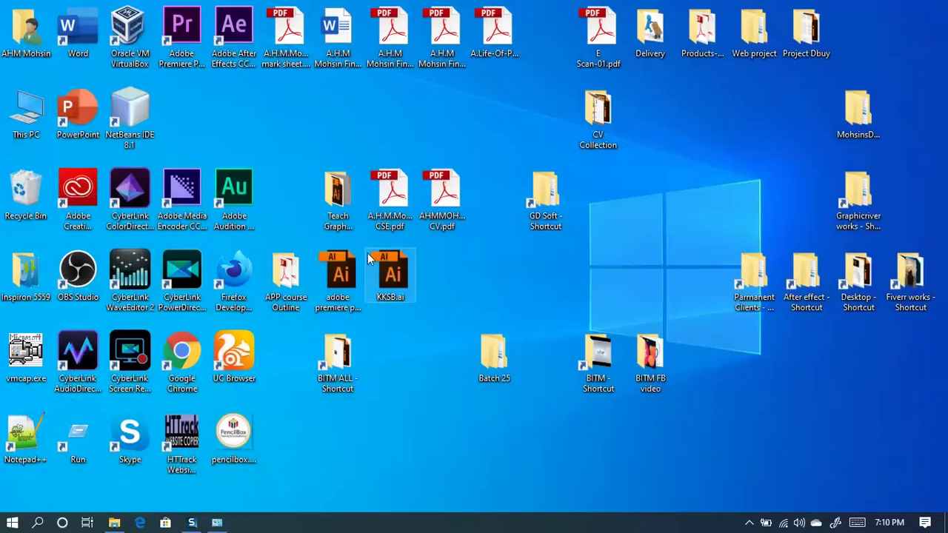
right_click(428, 404)
click(501, 282)
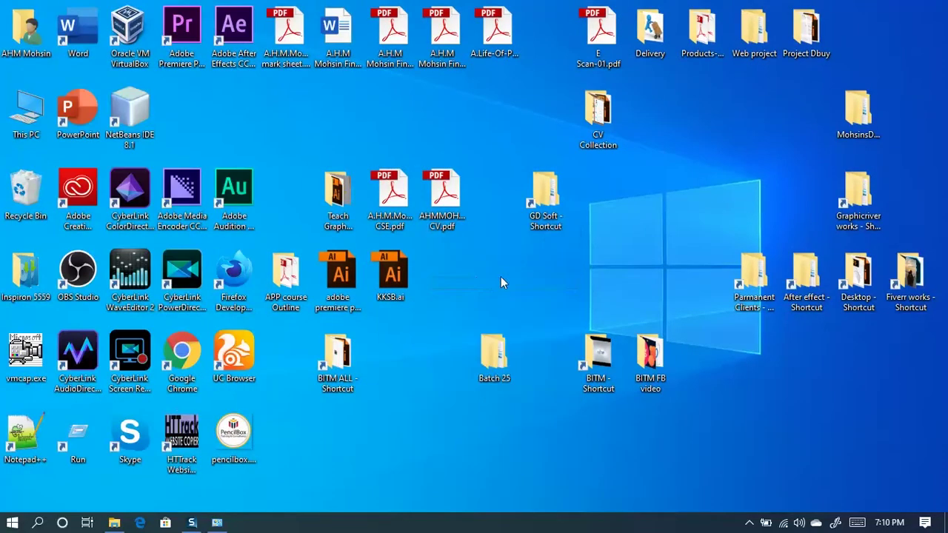
right_click(512, 264)
click(544, 326)
Step: Open the GD Soft folder from its desktop shortcut, look over the x64 and x86 installer folders, and minimise the window
double_click(552, 206)
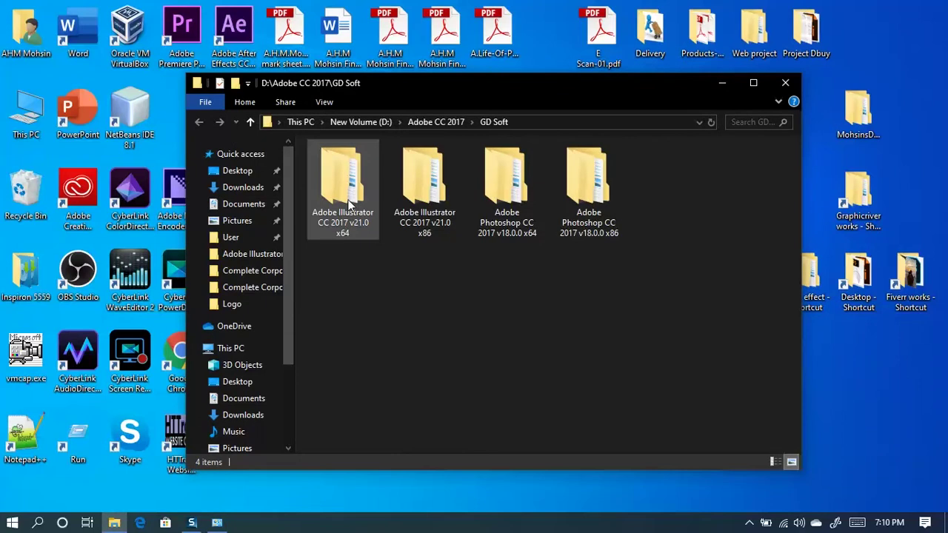
click(340, 238)
mouse_move(425, 231)
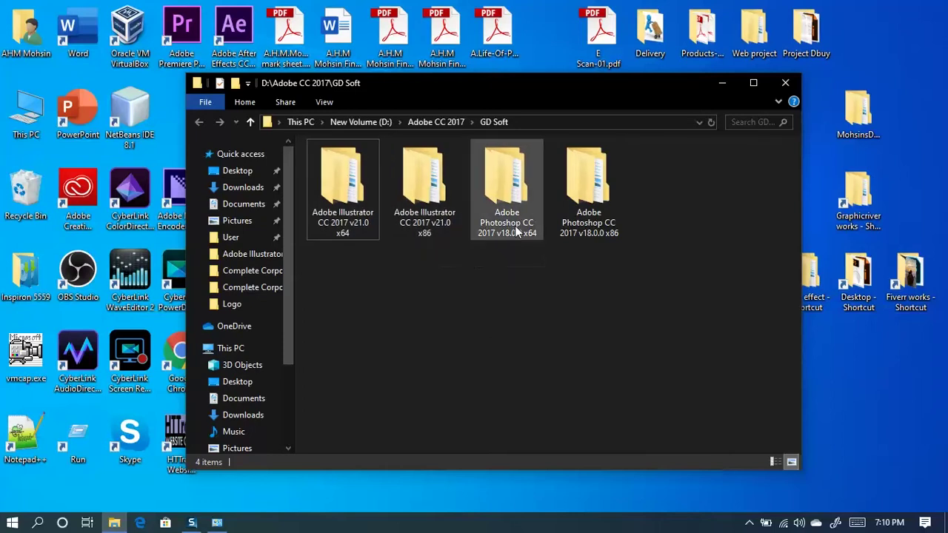
mouse_move(607, 235)
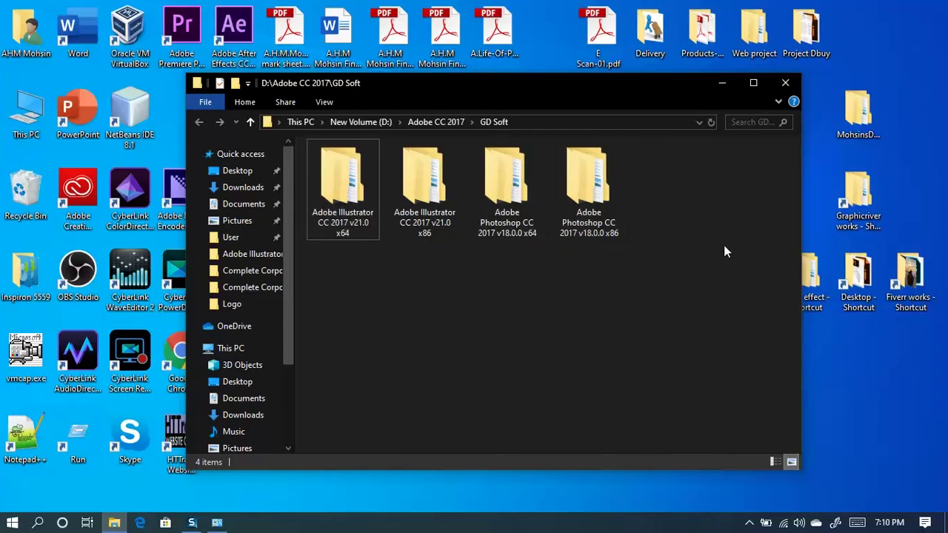
click(718, 88)
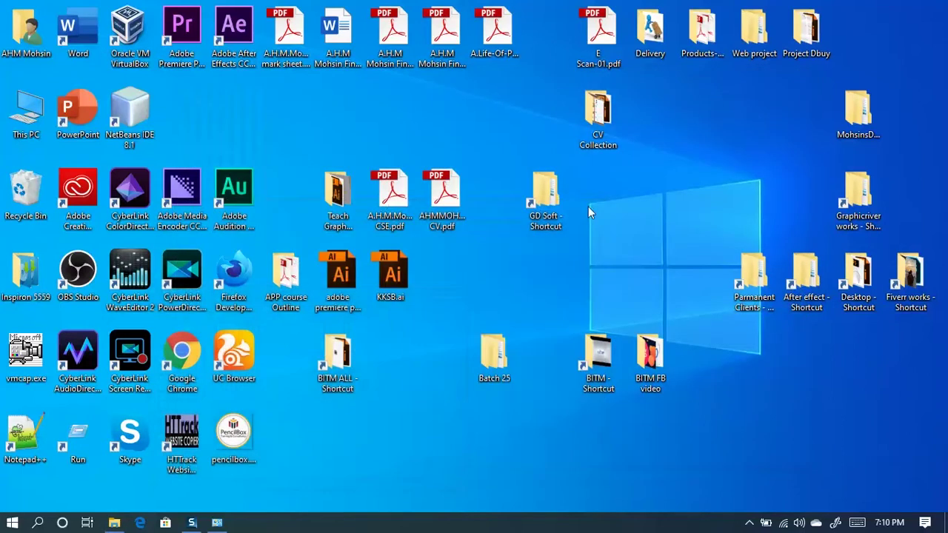
Step: View the properties of This PC from the desktop to check the Windows system type, closing the System window each time
right_click(25, 106)
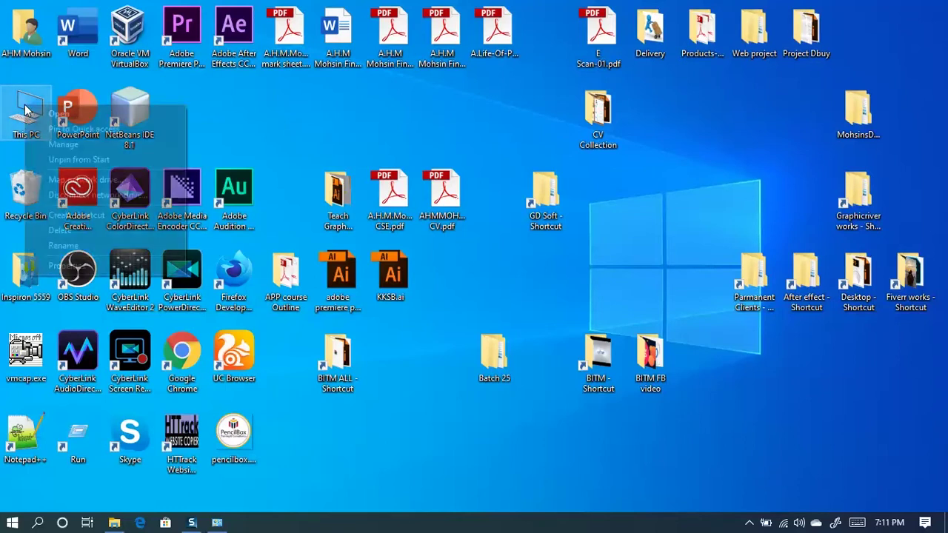
click(67, 266)
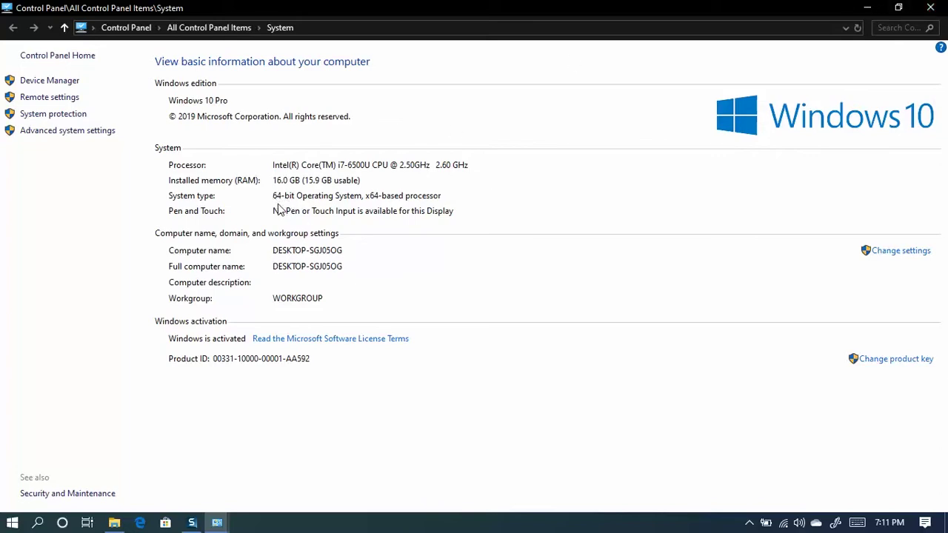
click(930, 9)
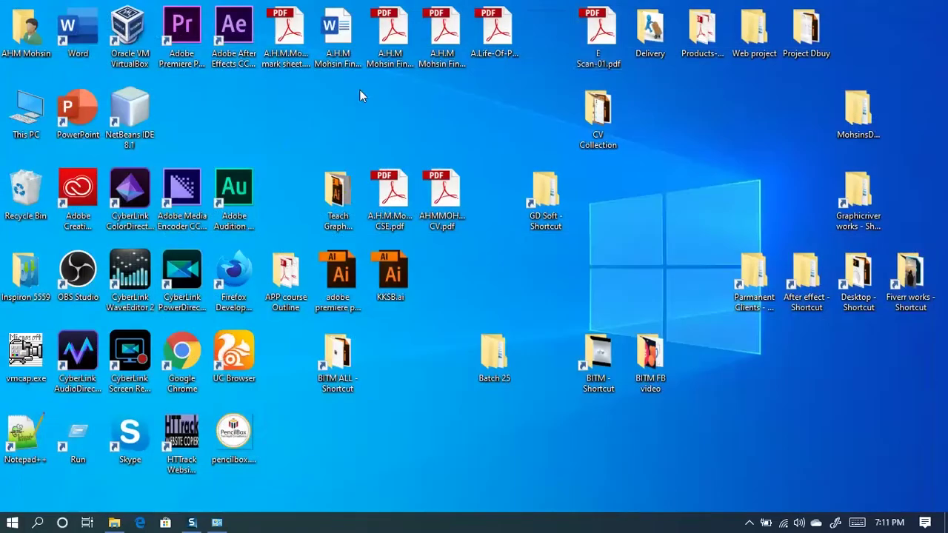
right_click(24, 113)
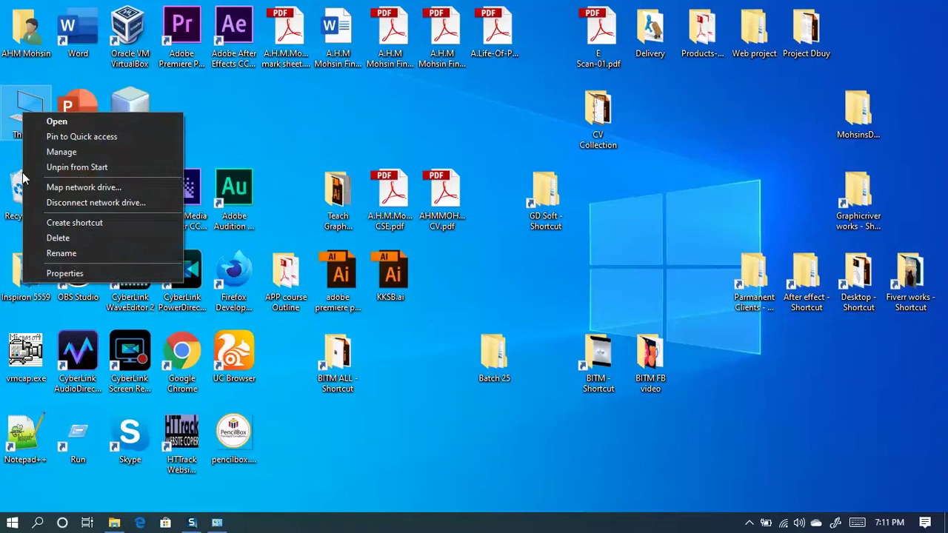
click(70, 273)
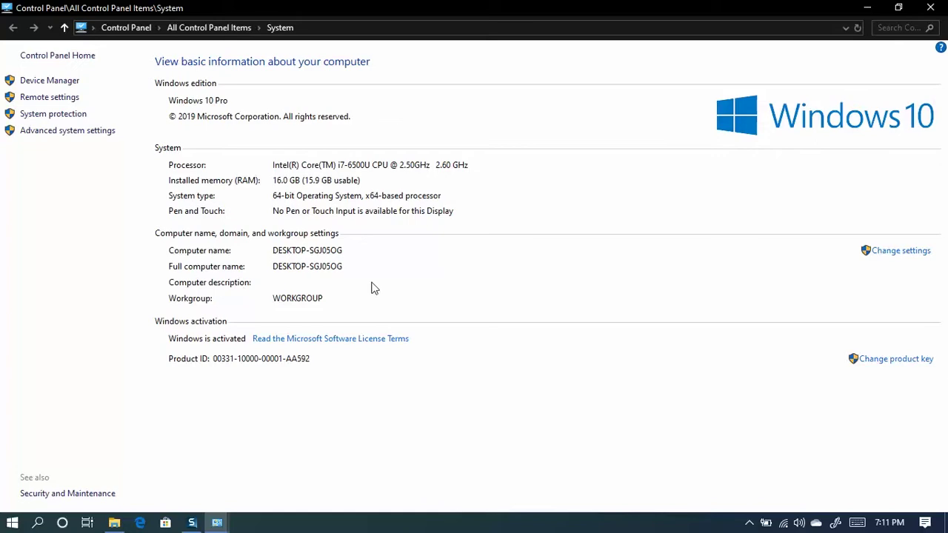
click(931, 7)
Step: Search Windows for "this" and view the This PC result's properties to check the system type, then minimise the window
click(13, 522)
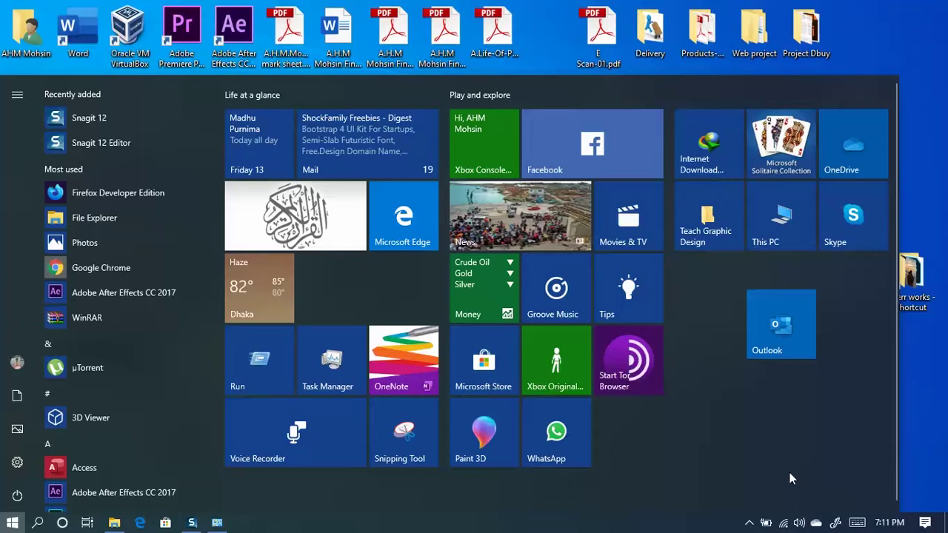
text(this)
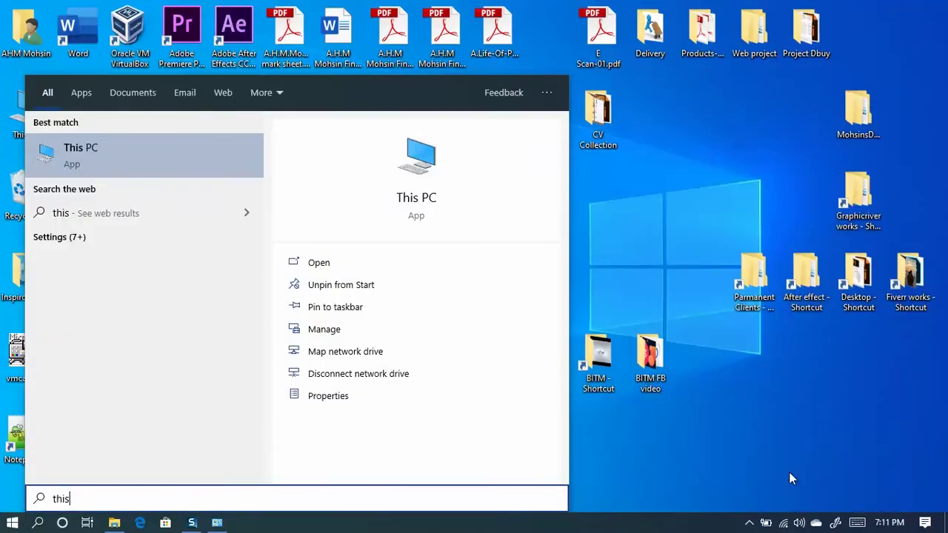
right_click(112, 151)
click(152, 274)
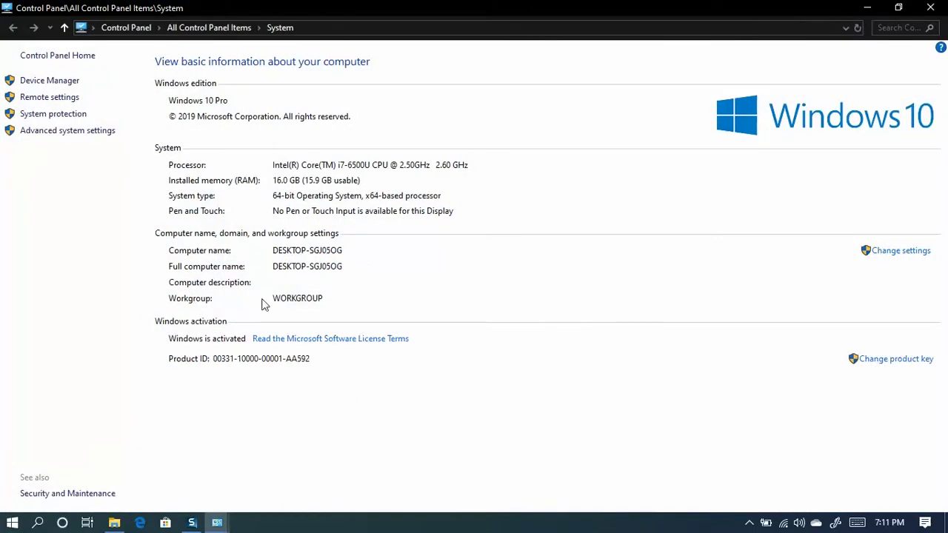
click(868, 8)
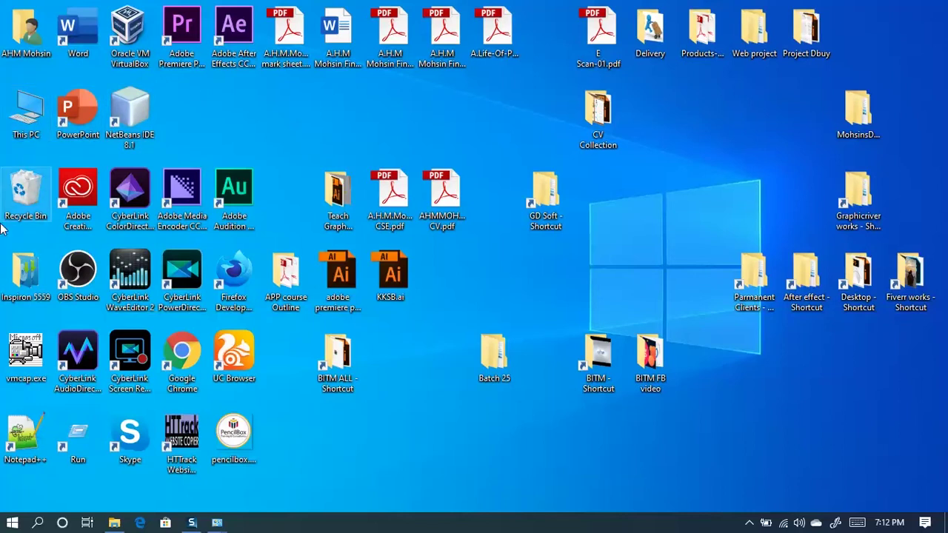
click(12, 522)
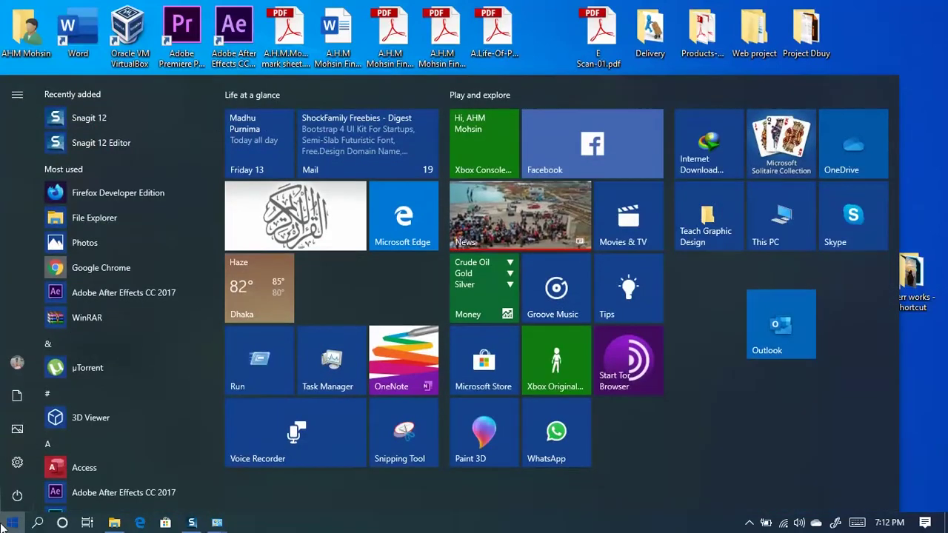
click(923, 23)
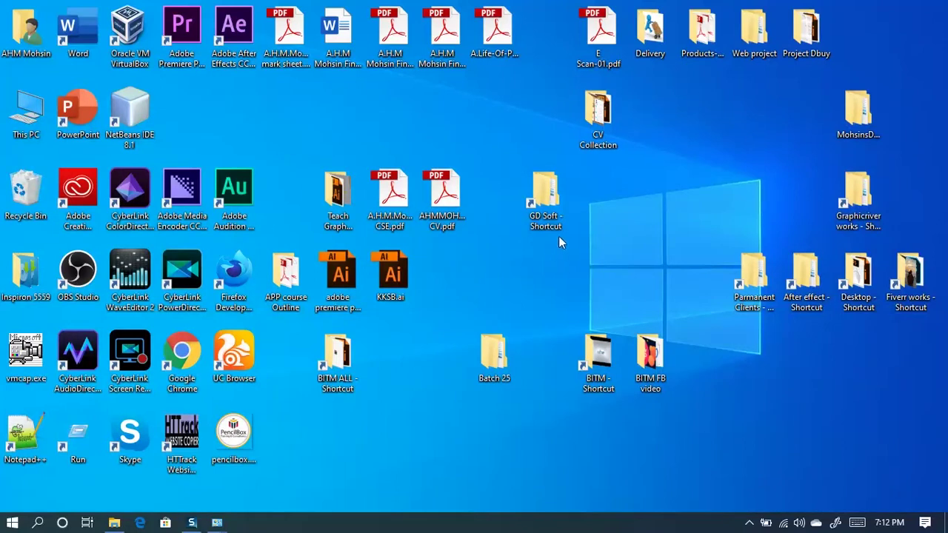
Step: Reopen the GD Soft folder from its desktop shortcut and turn off the computer's Wi-Fi
double_click(551, 195)
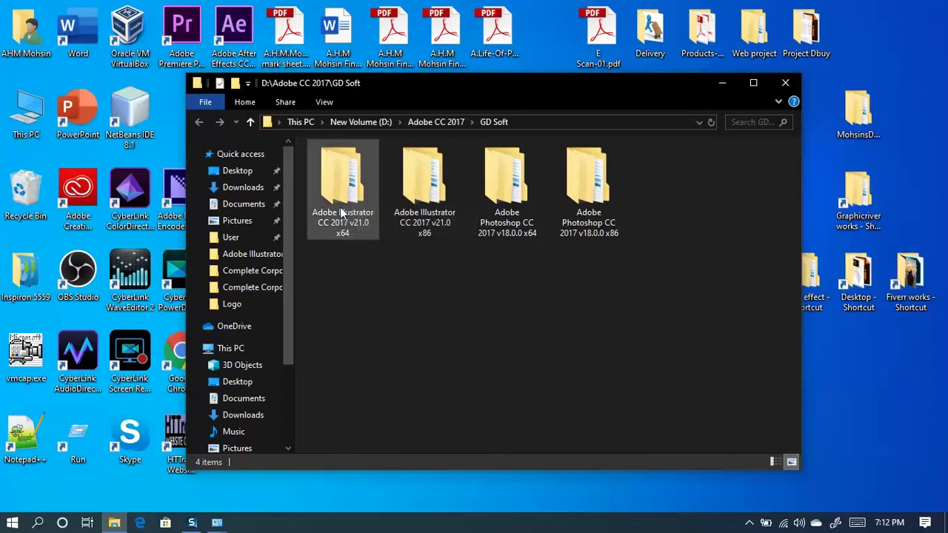
click(784, 523)
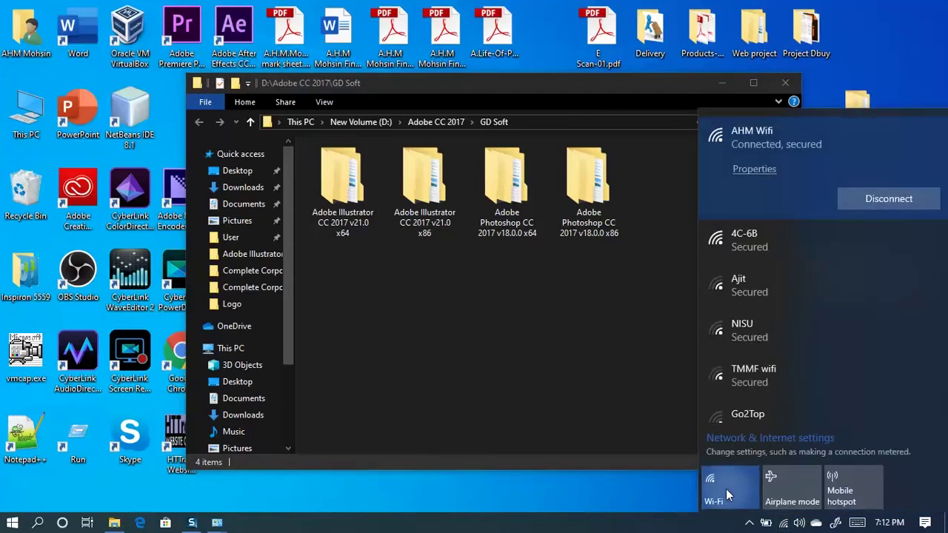
click(725, 489)
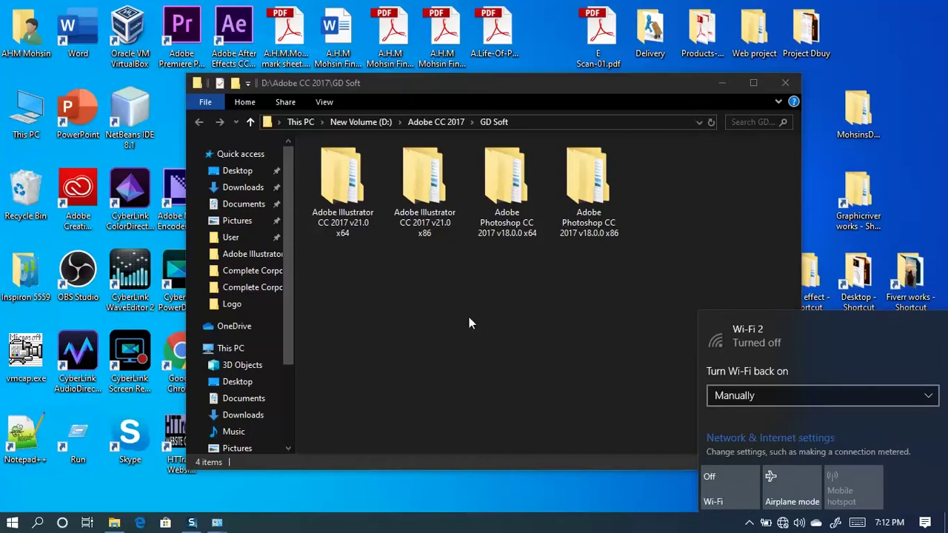
click(455, 338)
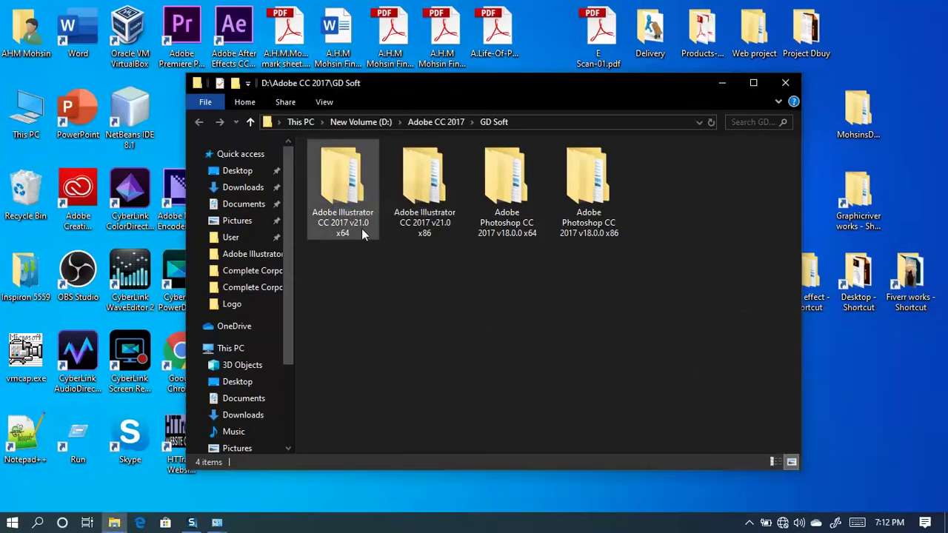
Step: Run Set-up.exe from the Setup x64.zip archive in the Adobe Illustrator CC 2017 v21.0 x64 folder to install Illustrator
double_click(339, 182)
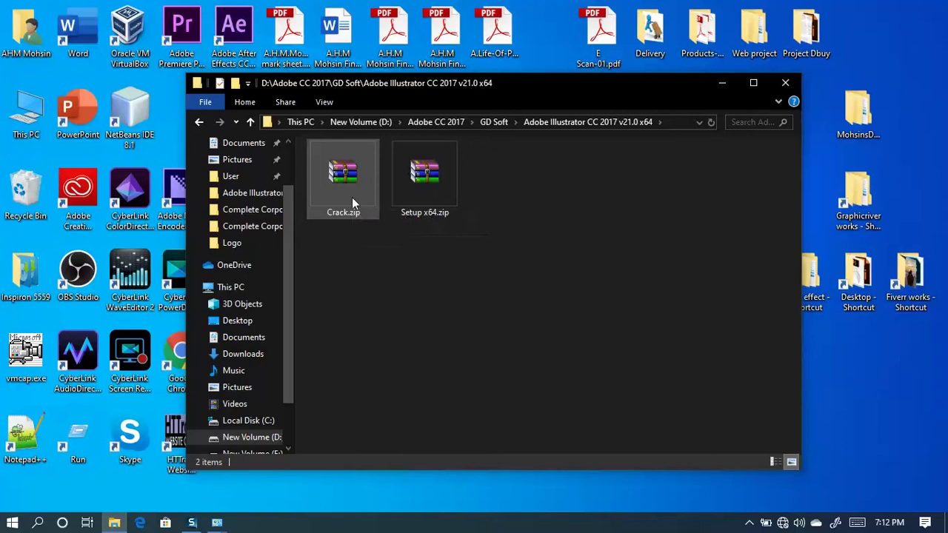
double_click(420, 171)
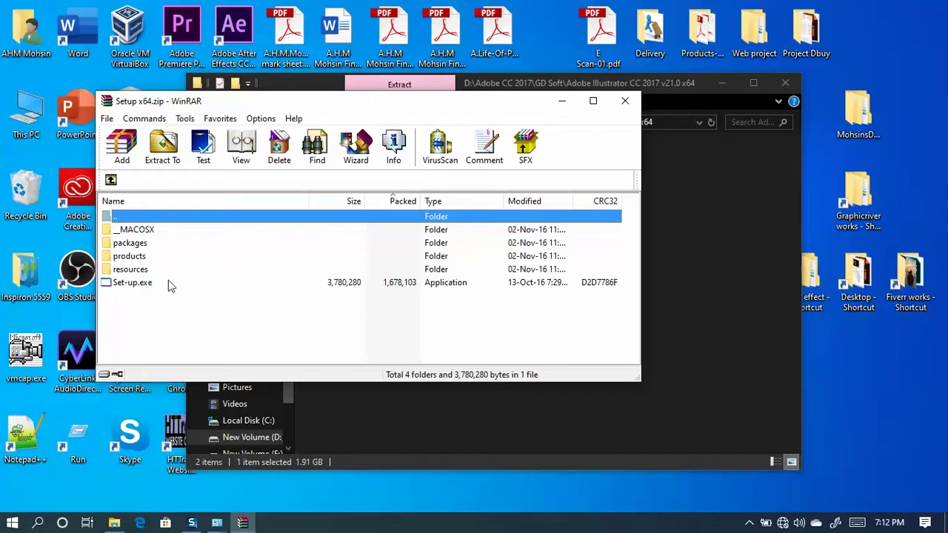
drag(257, 99, 510, 103)
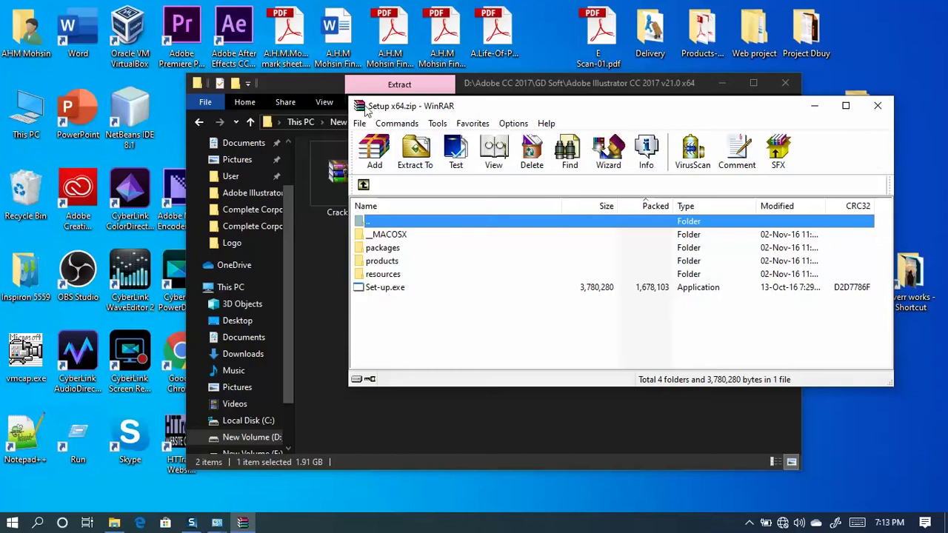
drag(514, 110, 641, 68)
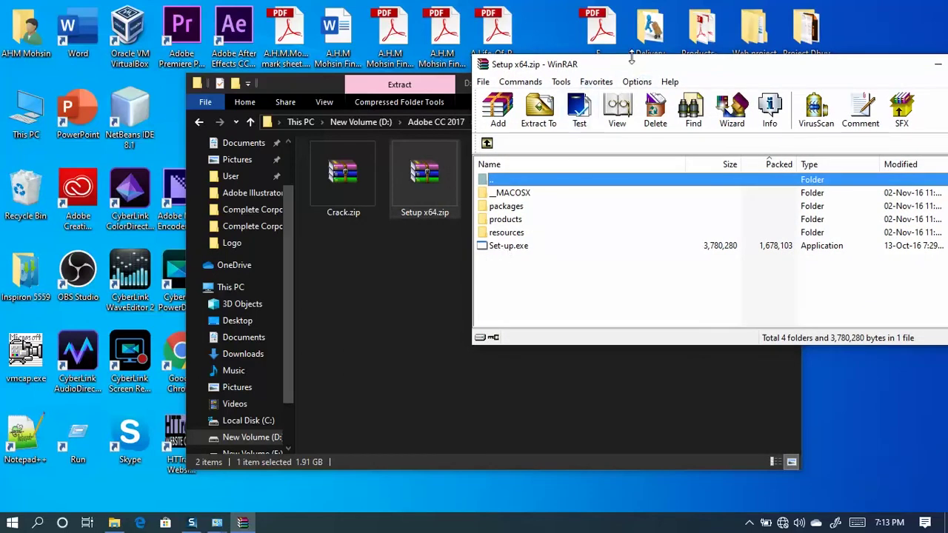
drag(644, 66, 646, 77)
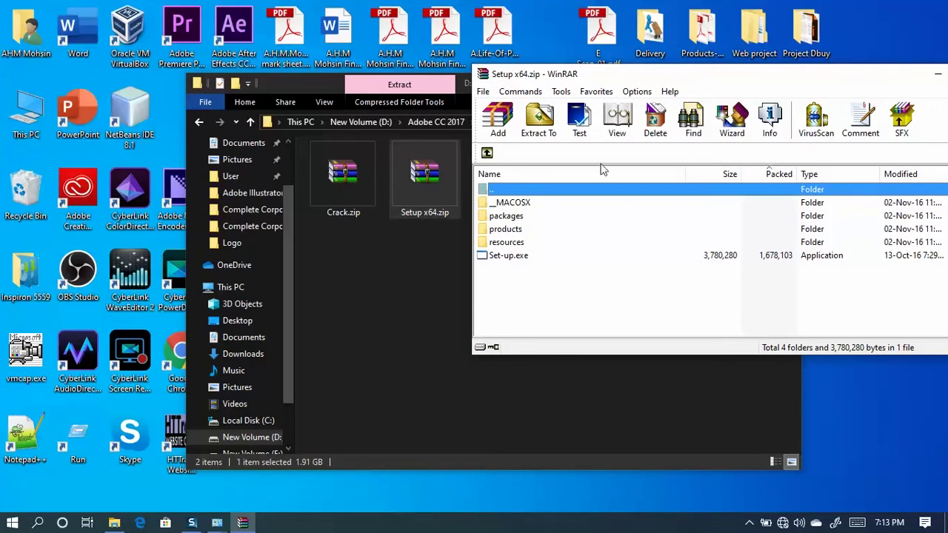
drag(659, 77, 651, 103)
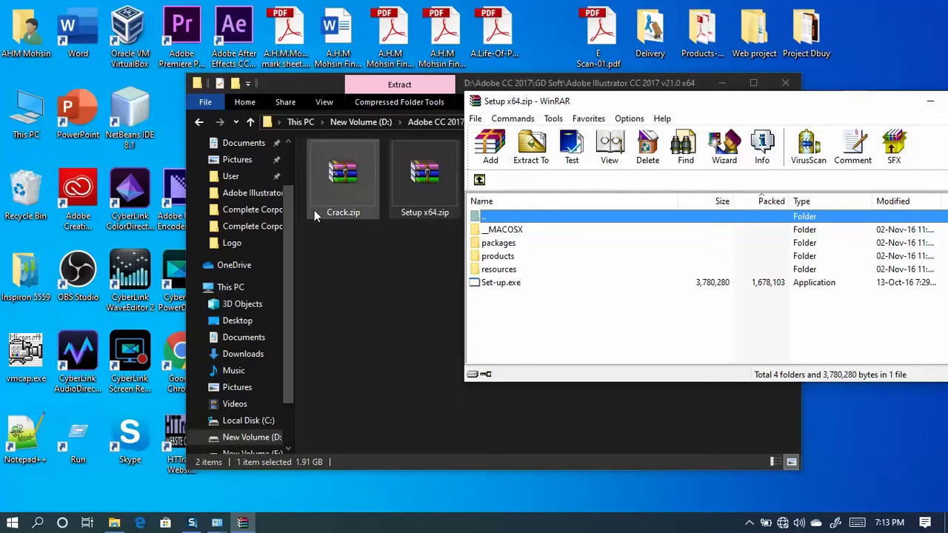
drag(596, 105, 684, 159)
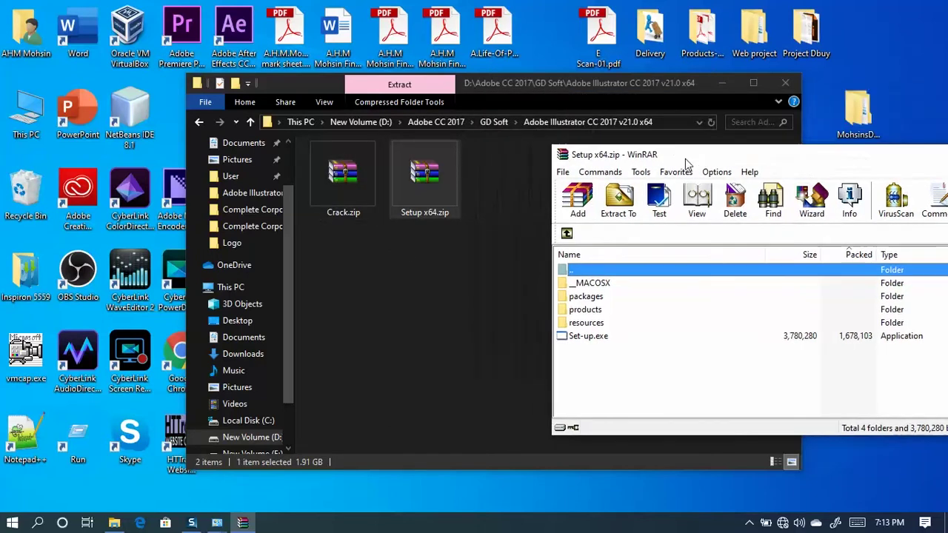
double_click(592, 339)
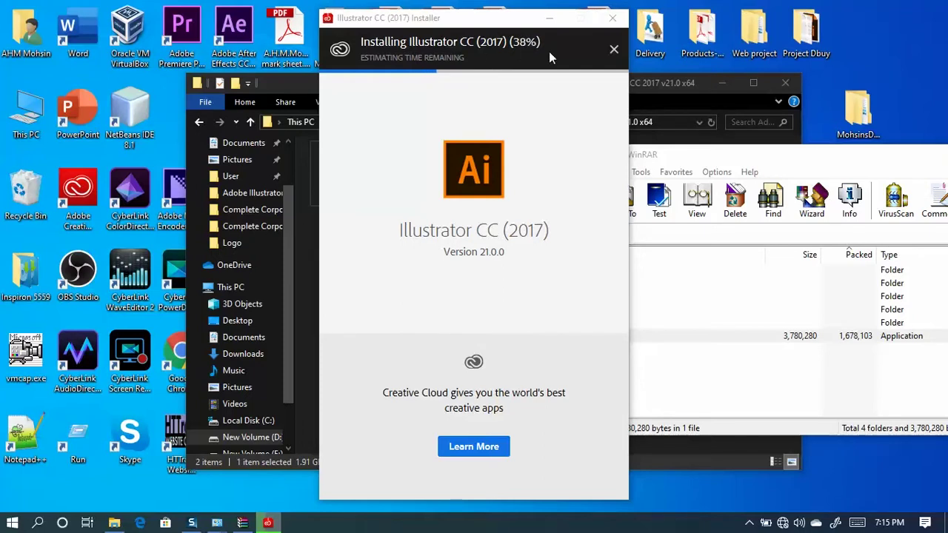
Step: Close the Setup x64.zip archive and minimise the Illustrator installer folder window
click(810, 154)
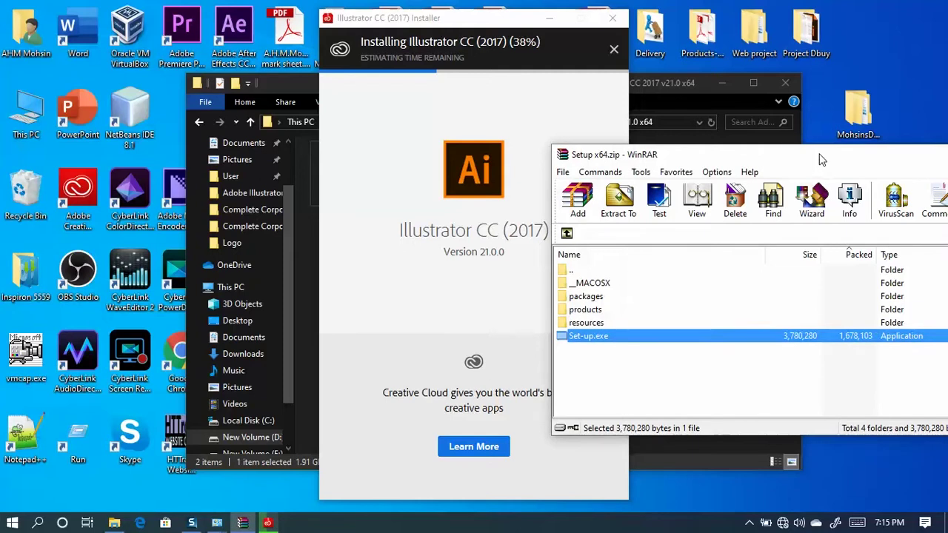
drag(809, 155, 639, 129)
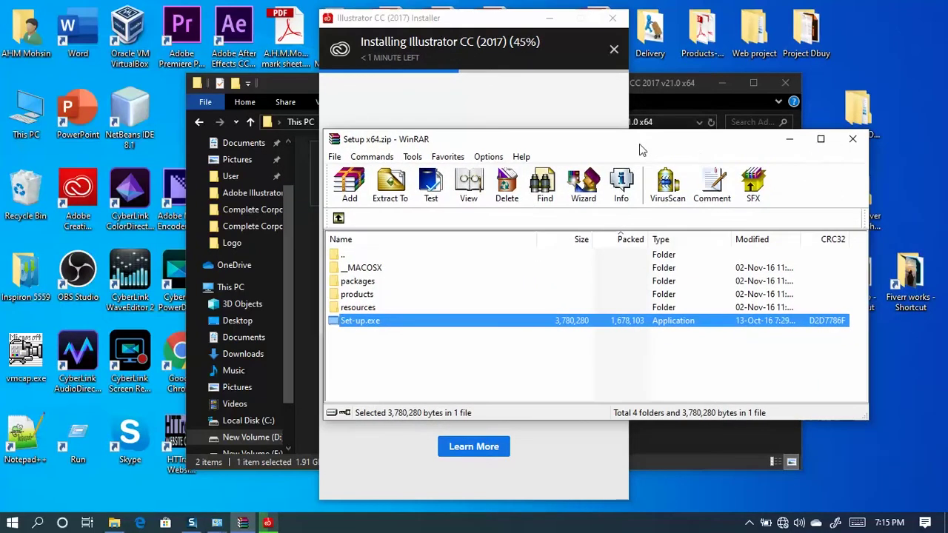
click(853, 140)
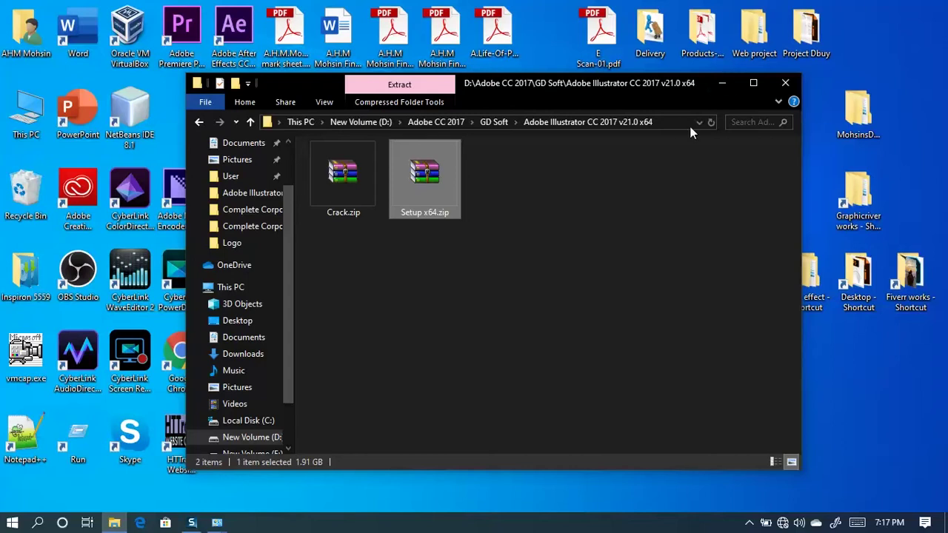
click(722, 84)
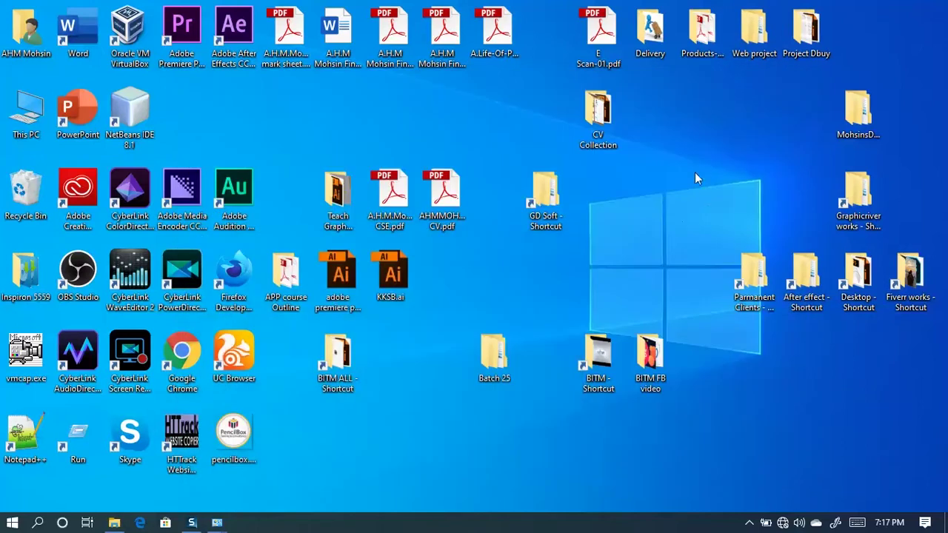
right_click(694, 167)
click(730, 226)
right_click(688, 122)
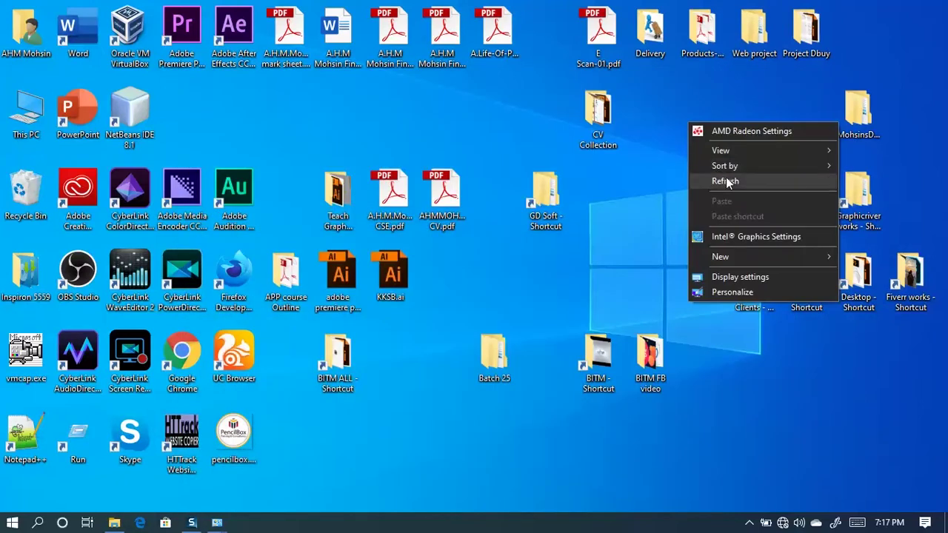
click(726, 182)
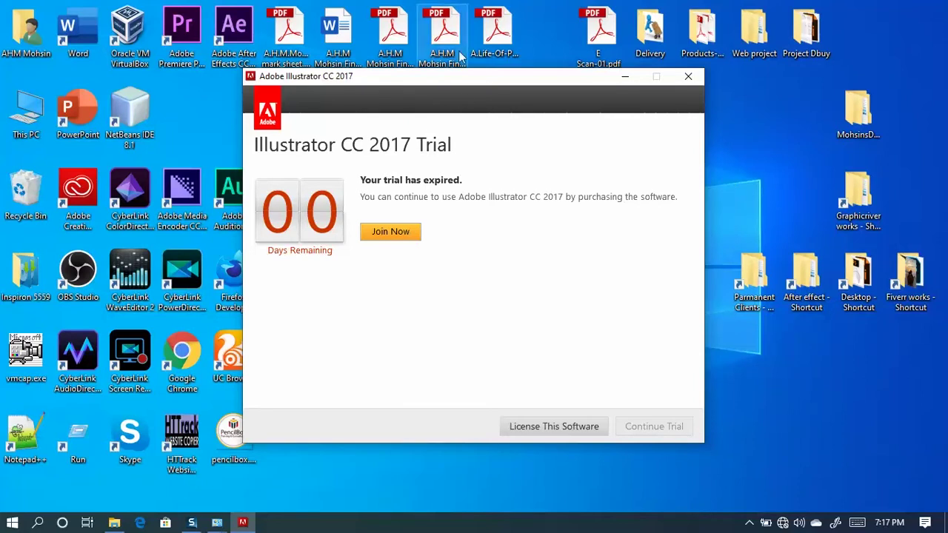
Step: Look at the Illustrator CC 2017 trial window and quit it, confirming the exit
drag(459, 77, 483, 83)
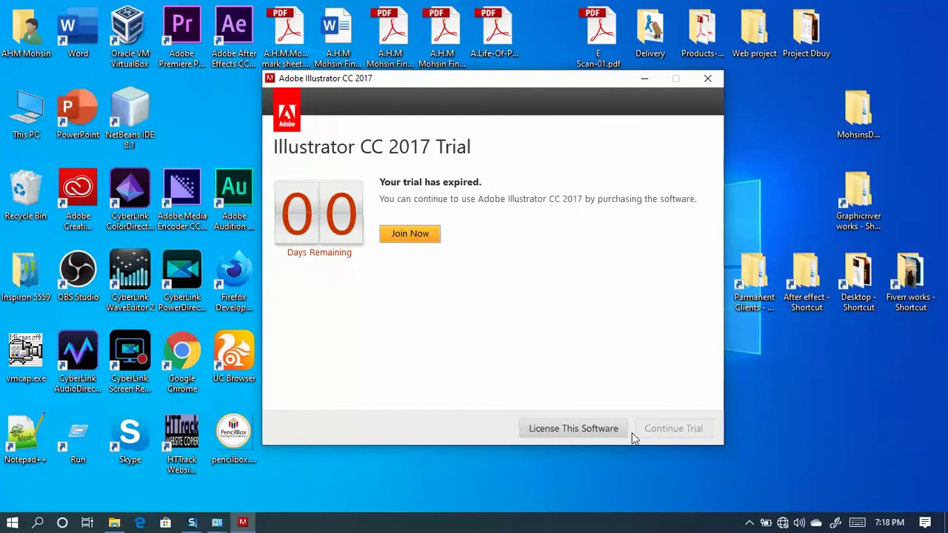
click(709, 81)
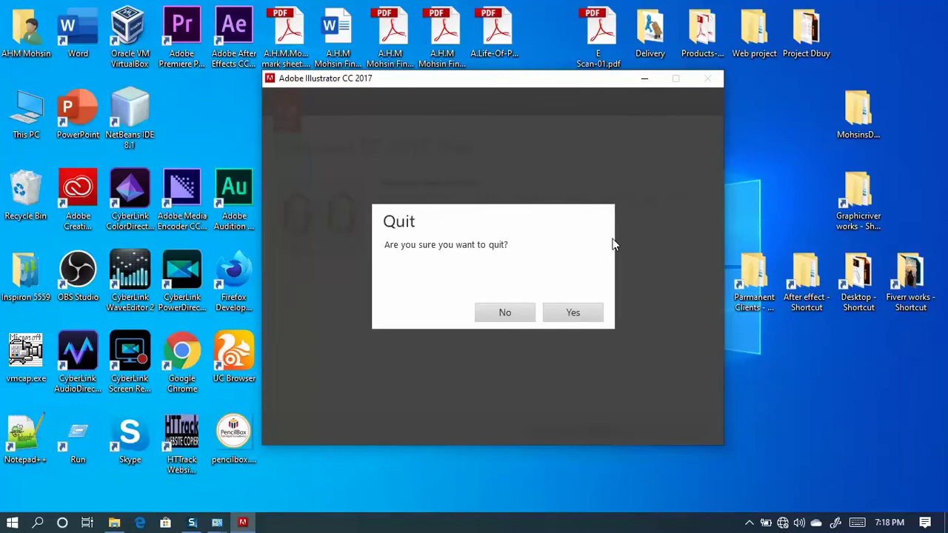
click(505, 312)
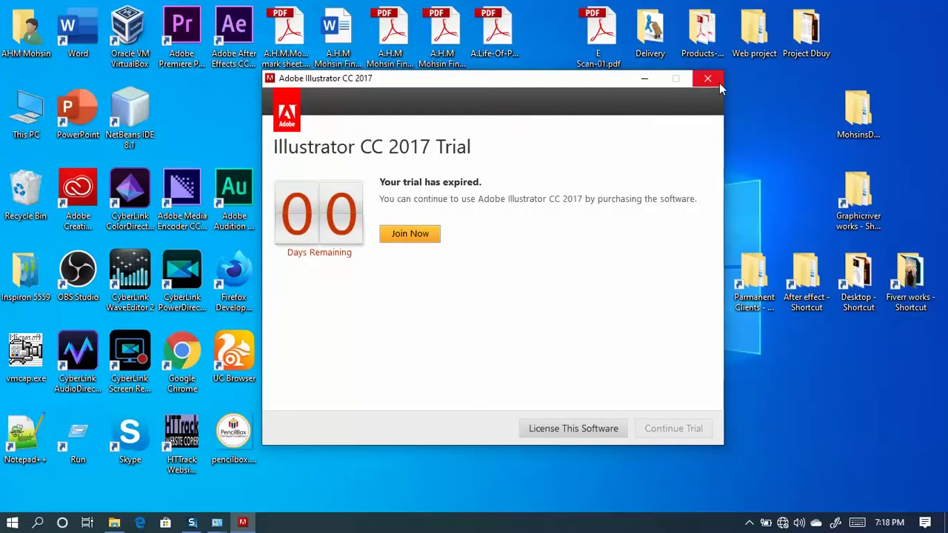
click(707, 82)
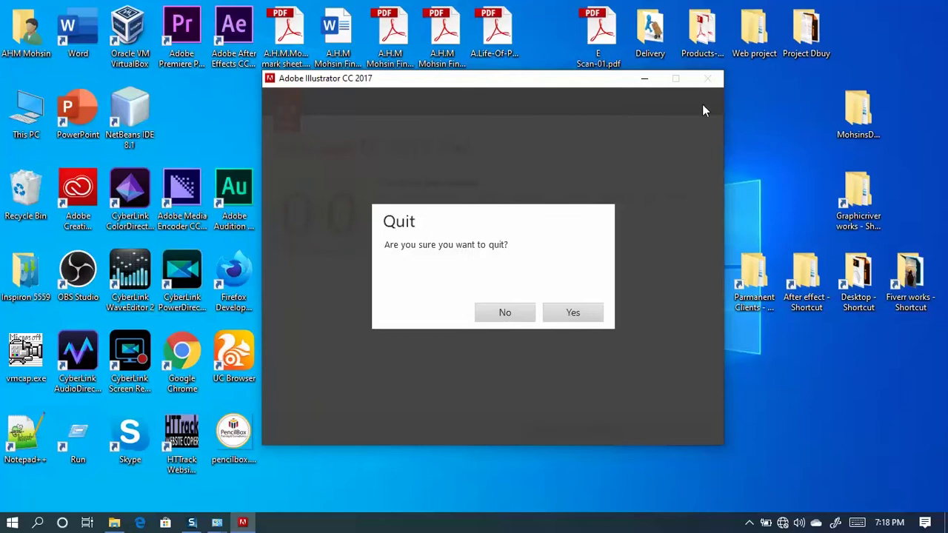
click(570, 314)
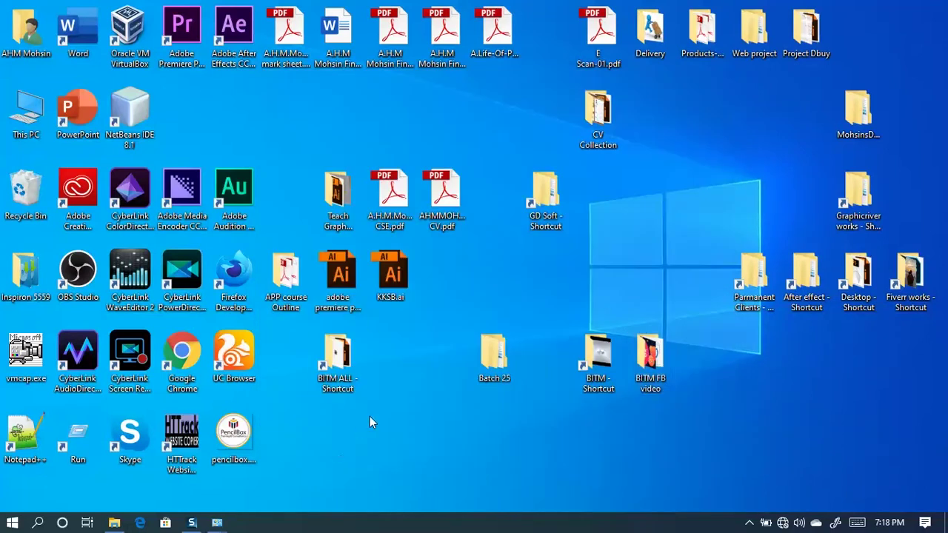
Step: Launch Adobe Illustrator CC 2017 again to check its trial status, quit it and refresh the desktop
click(13, 523)
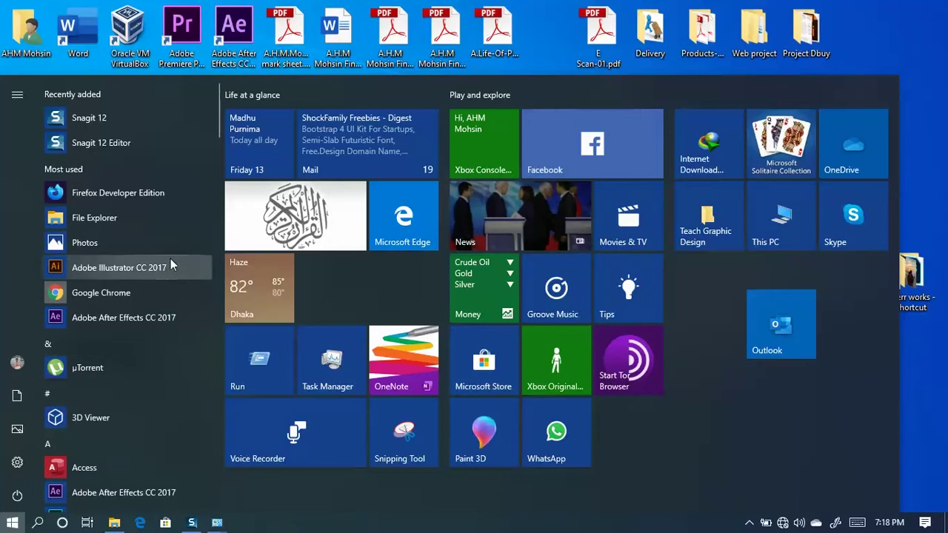
click(118, 271)
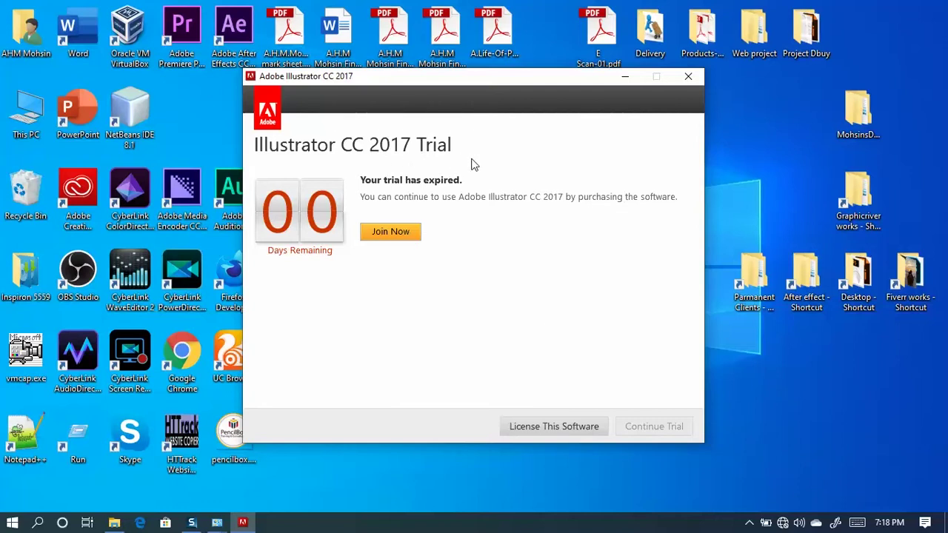
click(690, 76)
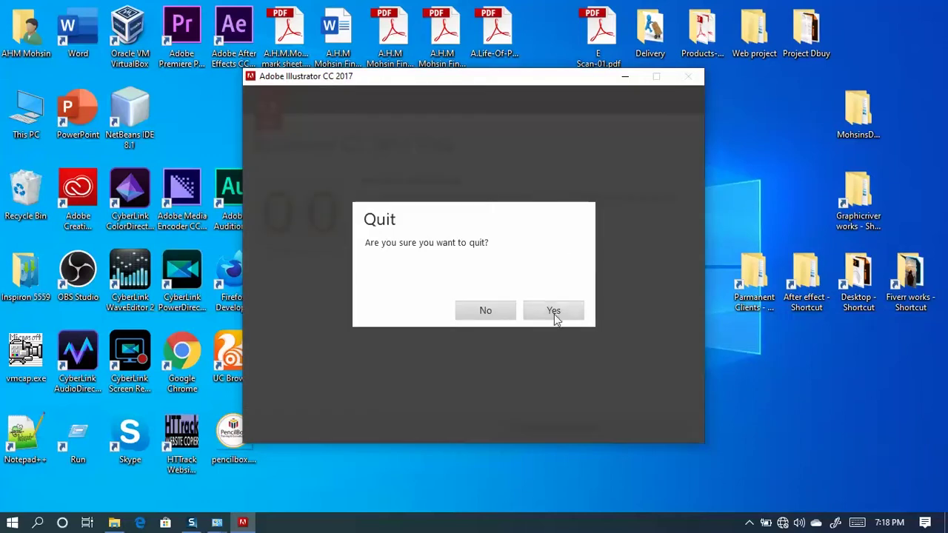
click(554, 312)
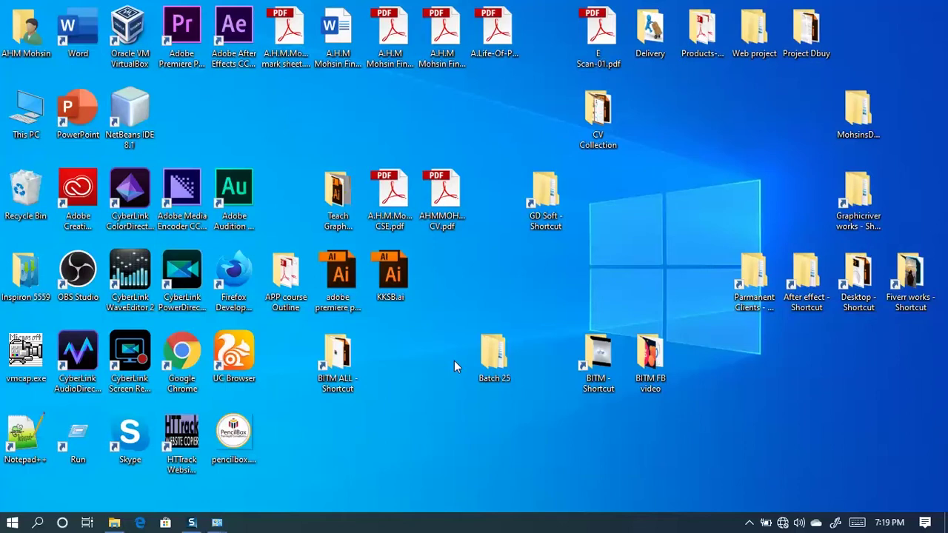
right_click(495, 231)
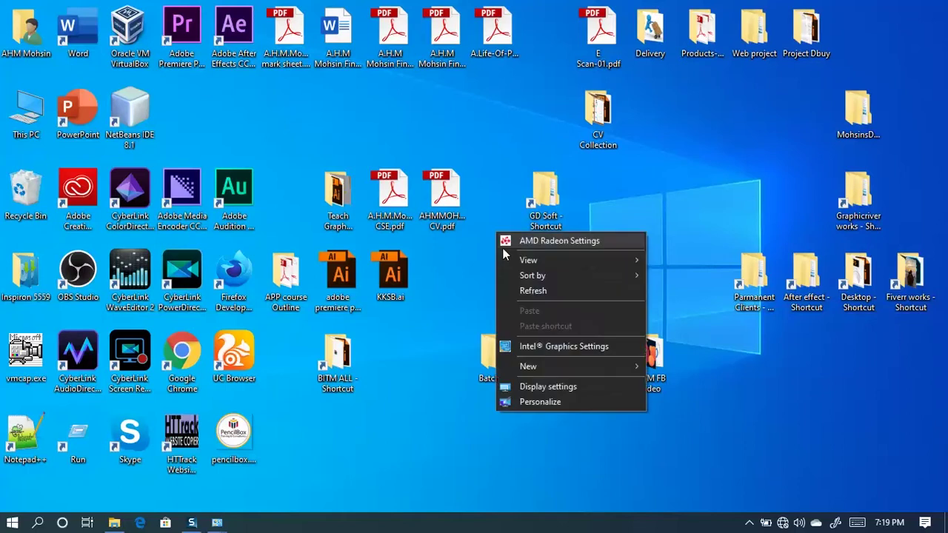
click(542, 292)
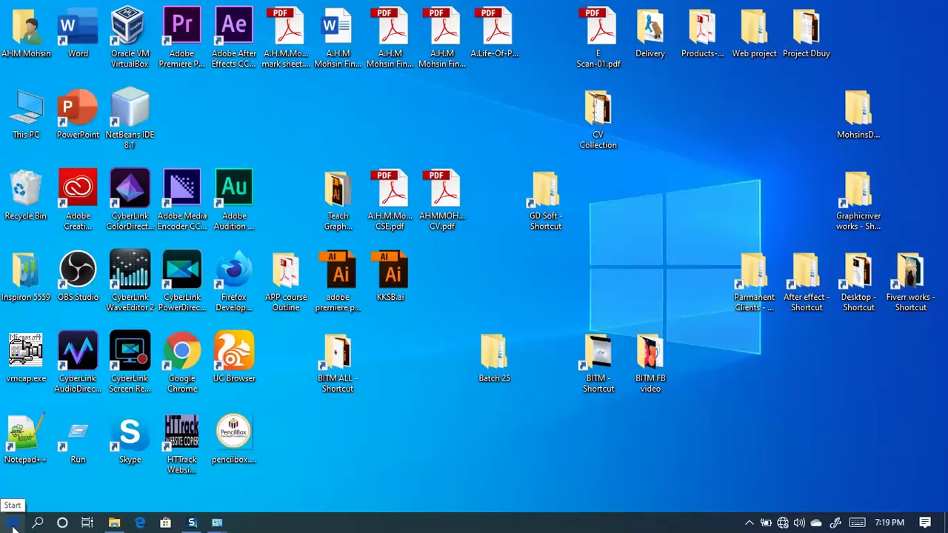
Step: Run Set-up.exe from the Setup.x64.zip archive in GD Soft's Adobe Photoshop CC 2017 v18.0.0 x64 folder to install Photoshop
double_click(558, 202)
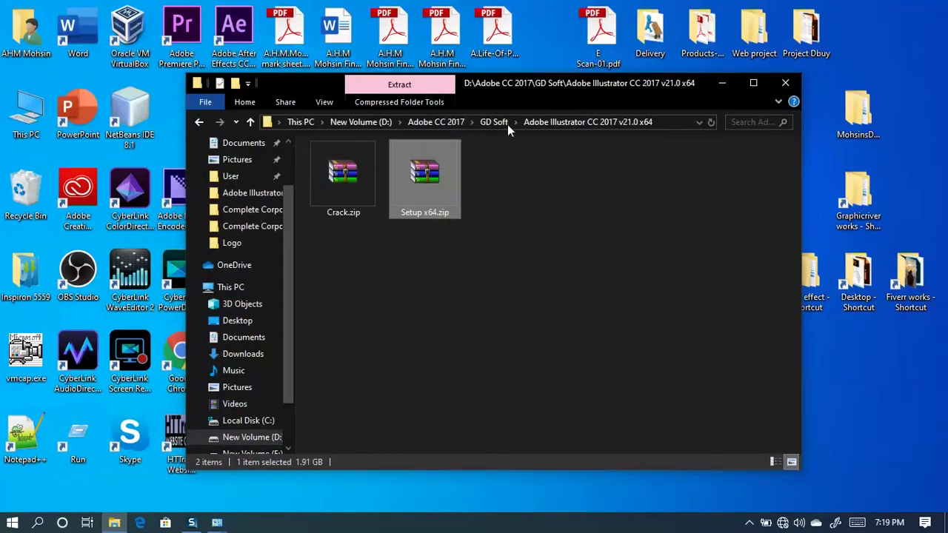
click(250, 122)
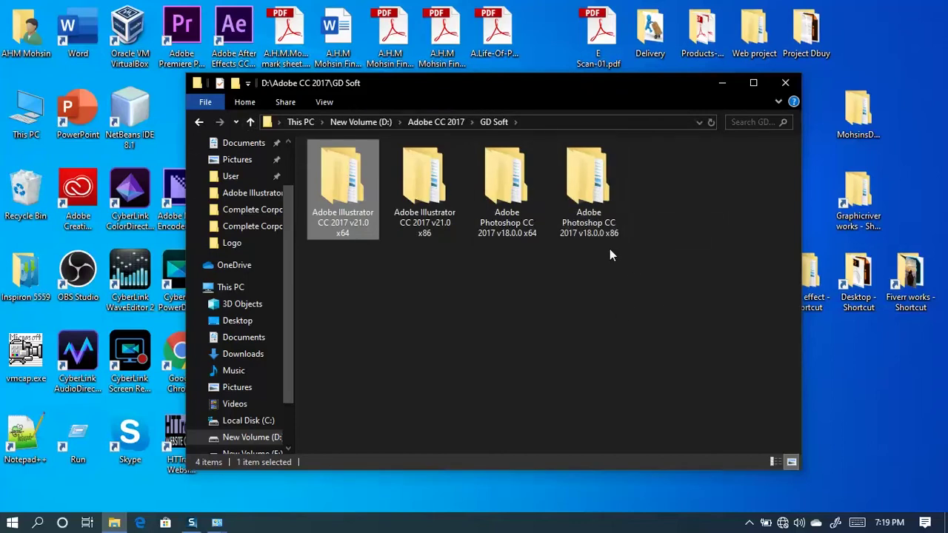
click(495, 268)
click(503, 191)
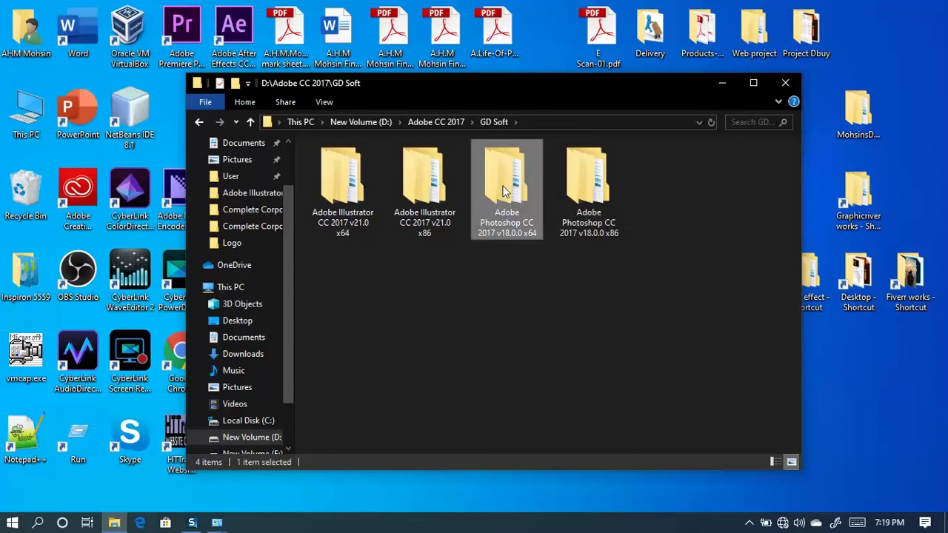
double_click(502, 191)
click(433, 185)
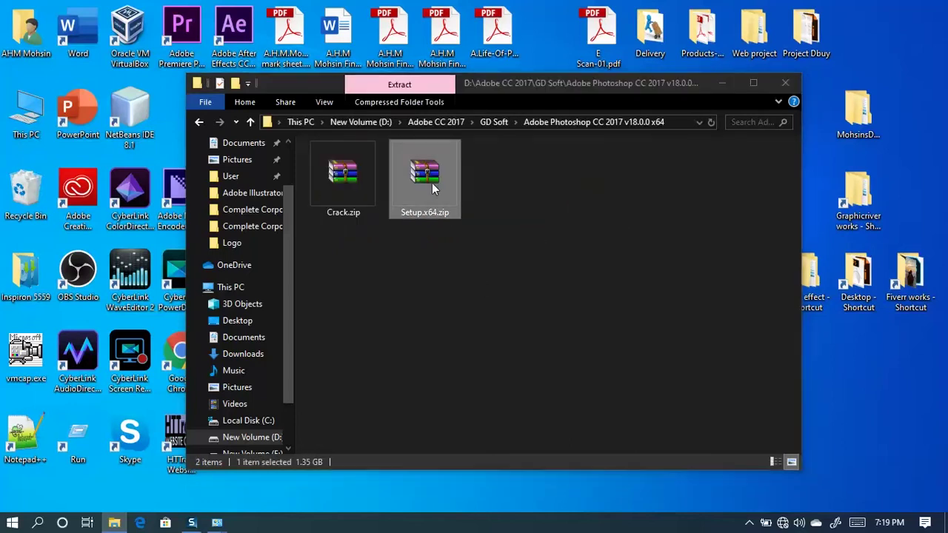
double_click(432, 185)
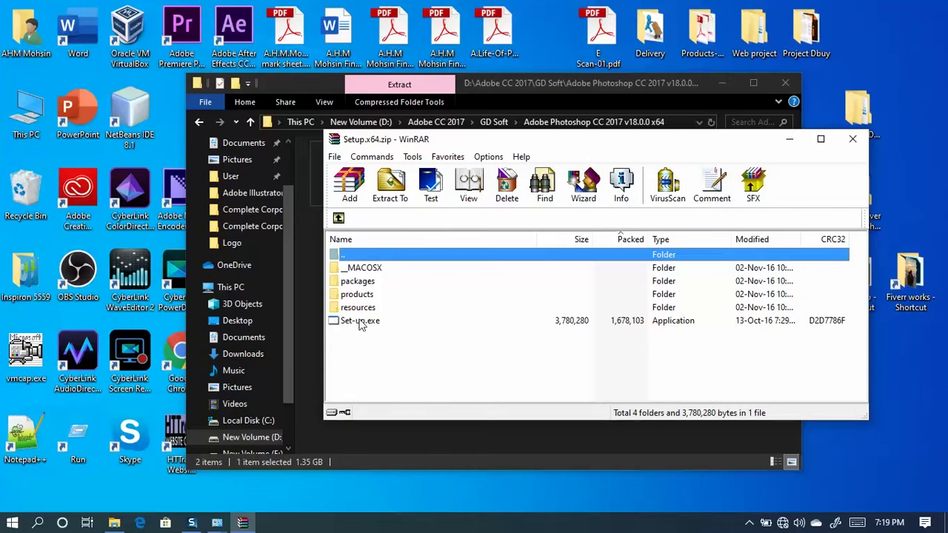
double_click(361, 322)
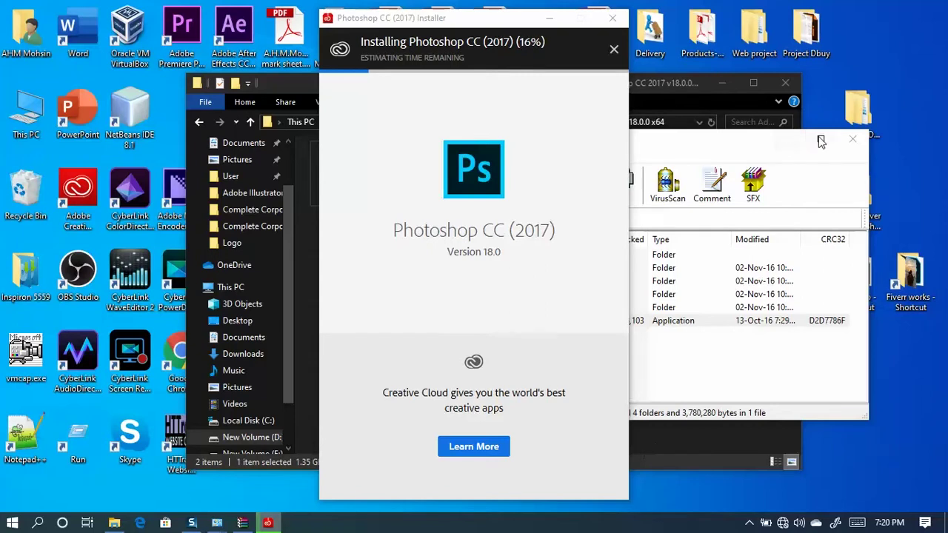
Step: Close the Setup.x64.zip archive and minimise the Photoshop installer folder window
click(719, 144)
drag(609, 141, 623, 172)
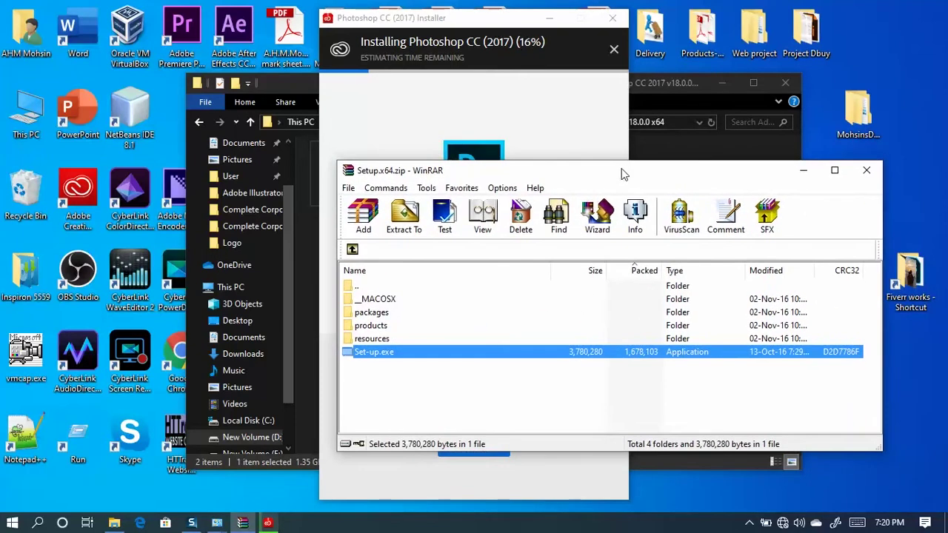
click(866, 171)
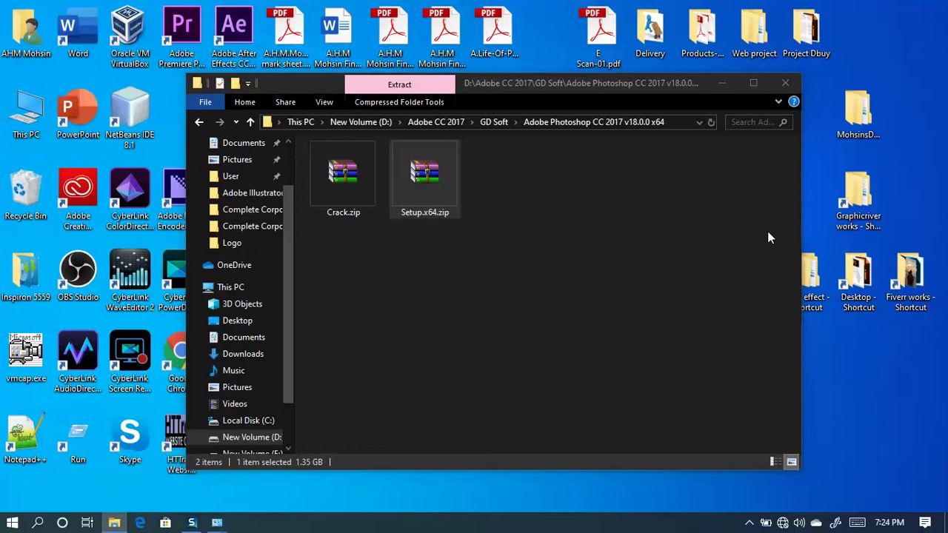
click(724, 85)
right_click(670, 150)
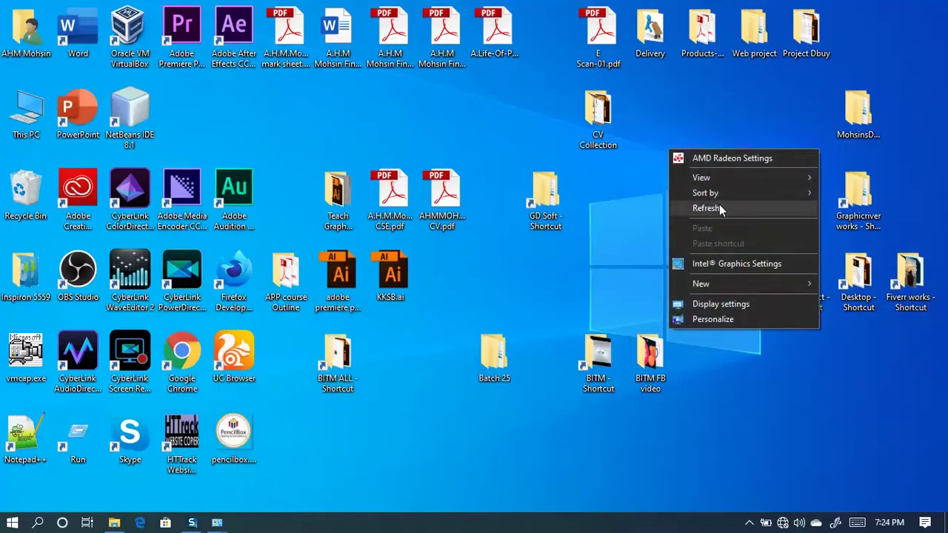
click(719, 204)
right_click(700, 124)
click(733, 184)
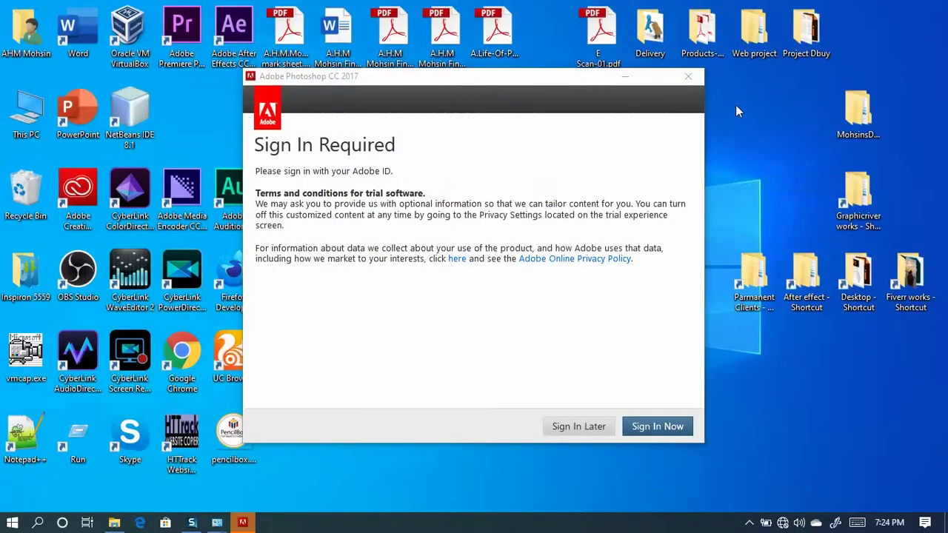
Step: Refresh the desktop, postpone the Adobe ID sign-in for Photoshop CC 2017 and look through the software license agreement
right_click(740, 98)
click(775, 158)
drag(419, 80, 392, 72)
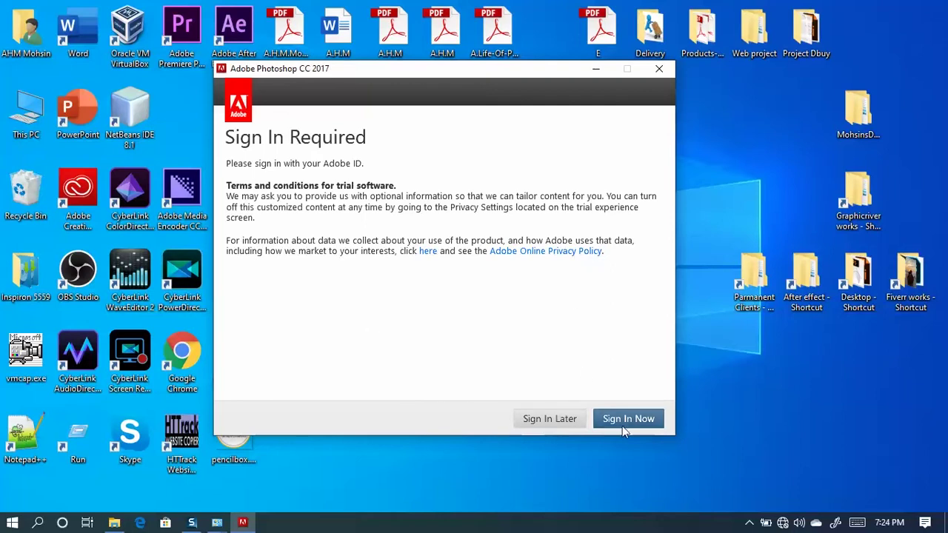
click(546, 421)
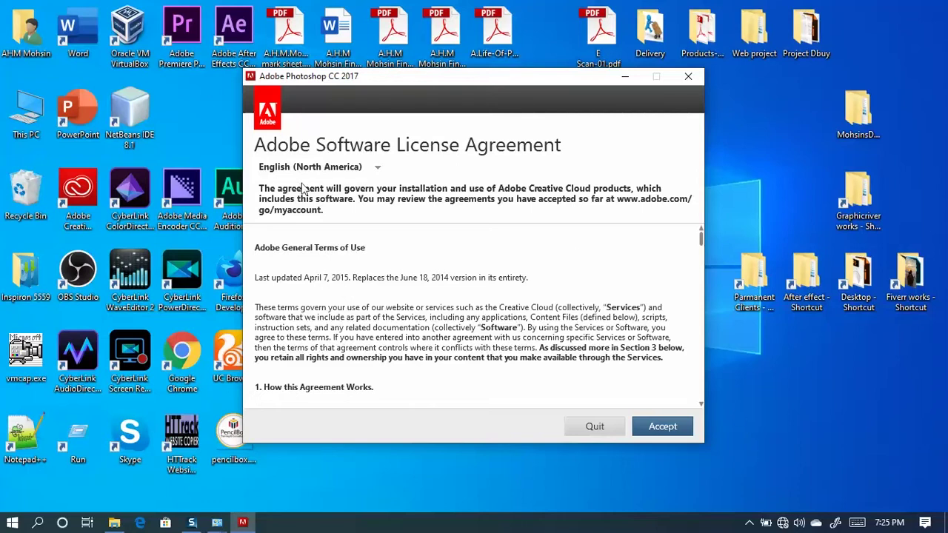
scroll(605, 304, down, 4)
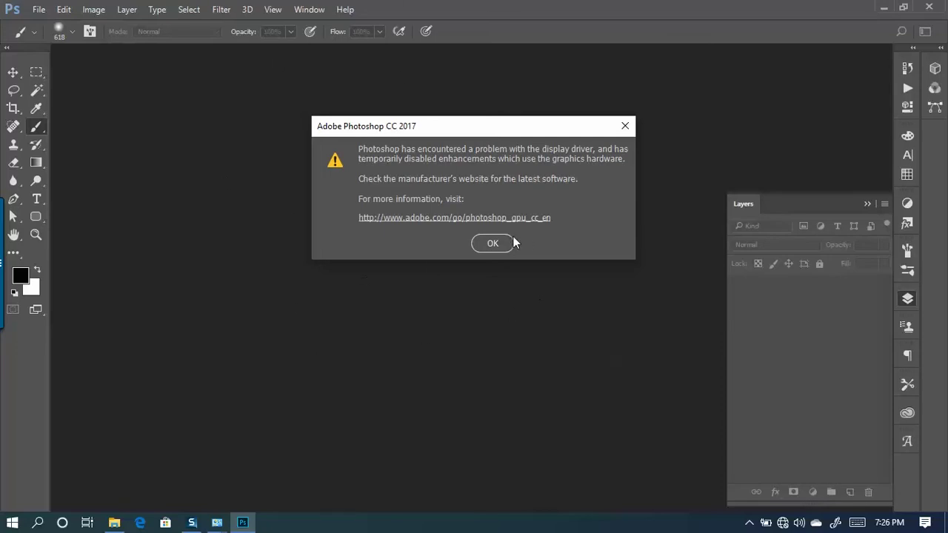
Step: Dismiss the display driver warning in Photoshop and collapse the Layers panel
click(491, 244)
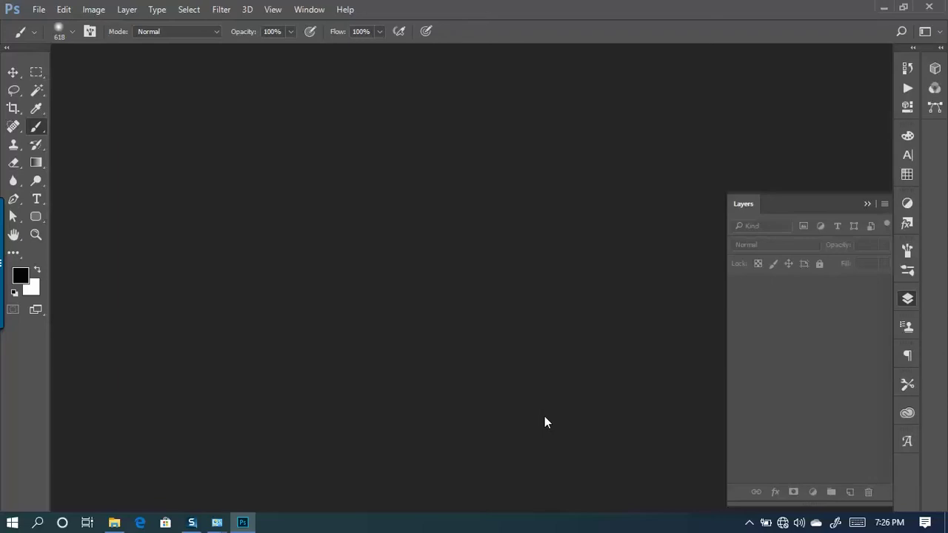
click(868, 205)
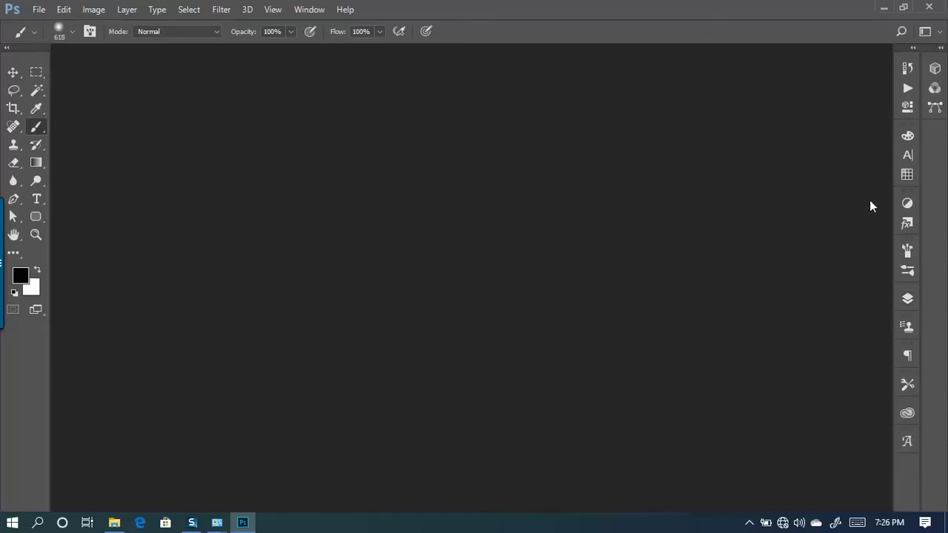
Step: Quit Photoshop and refresh the desktop twice
click(929, 10)
right_click(498, 256)
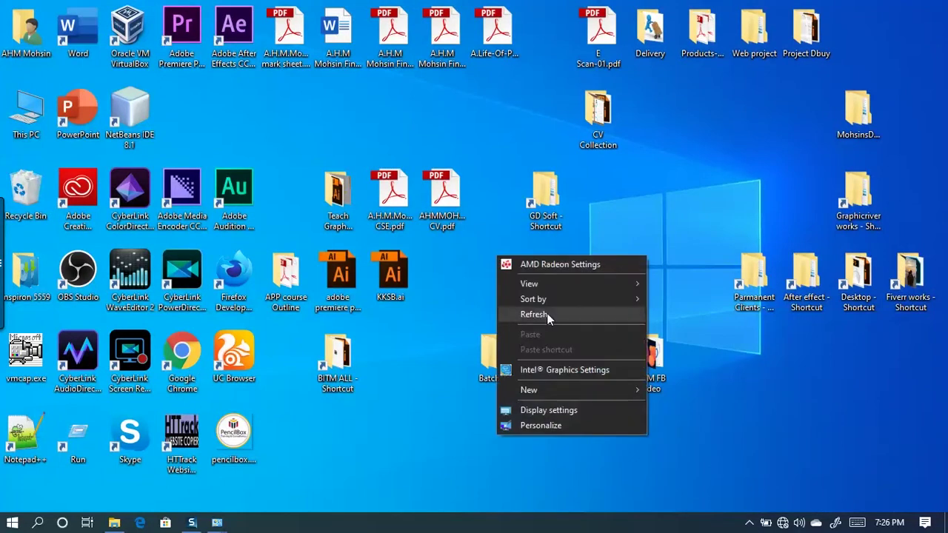
click(529, 311)
right_click(505, 274)
click(497, 326)
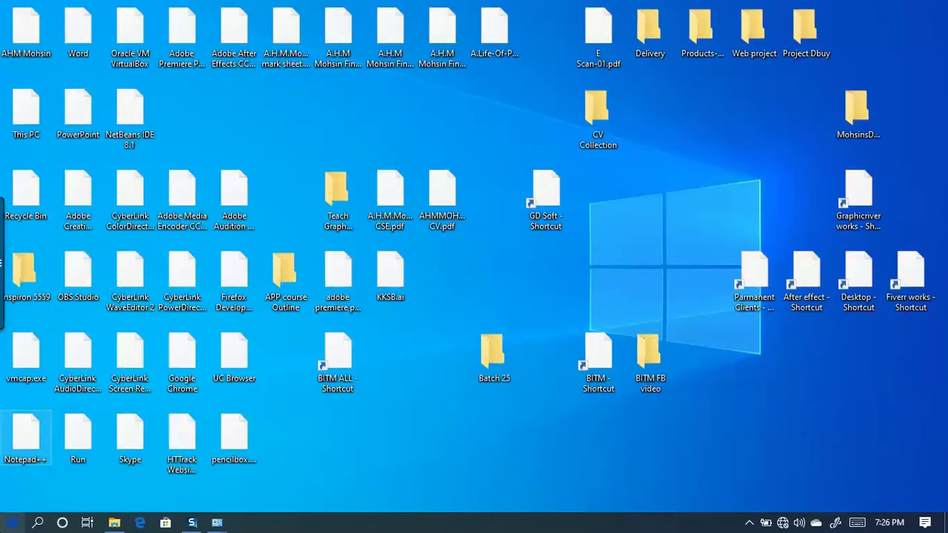
Step: Launch Adobe Photoshop CC 2017 again, create a blank document to test it, and close both the document and the program
click(11, 523)
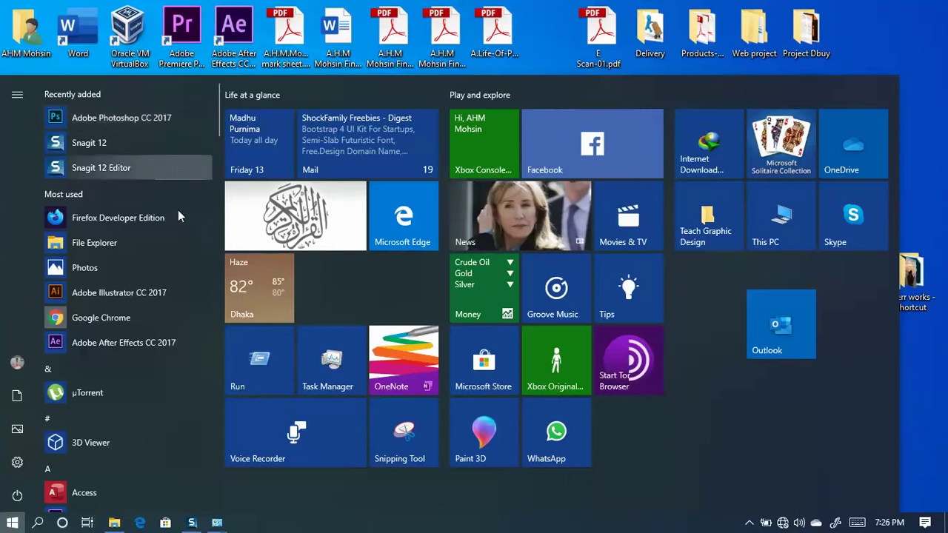
click(152, 117)
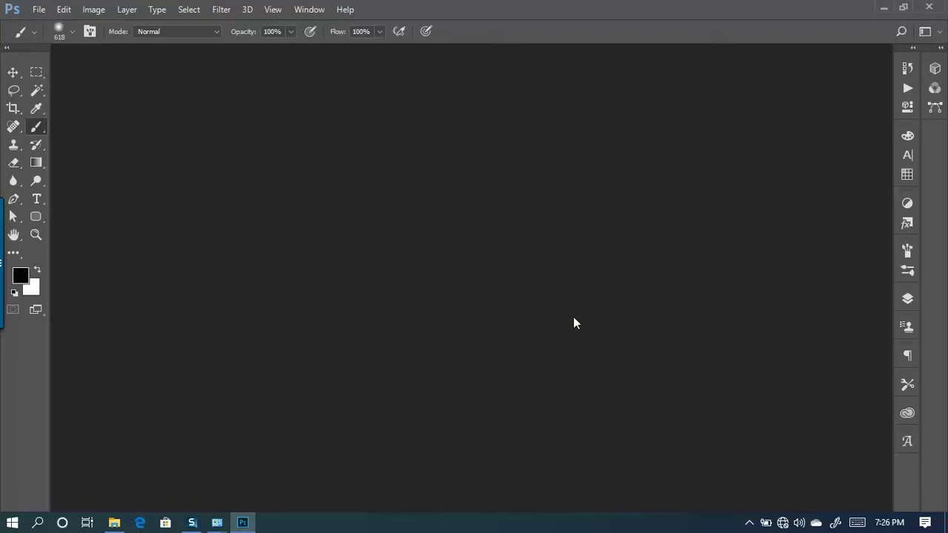
click(38, 9)
click(73, 25)
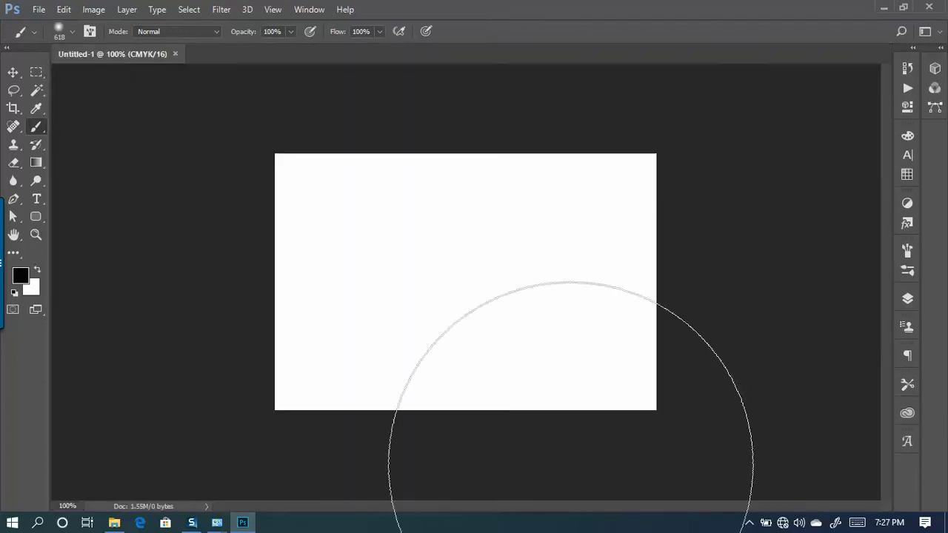
click(174, 54)
click(937, 6)
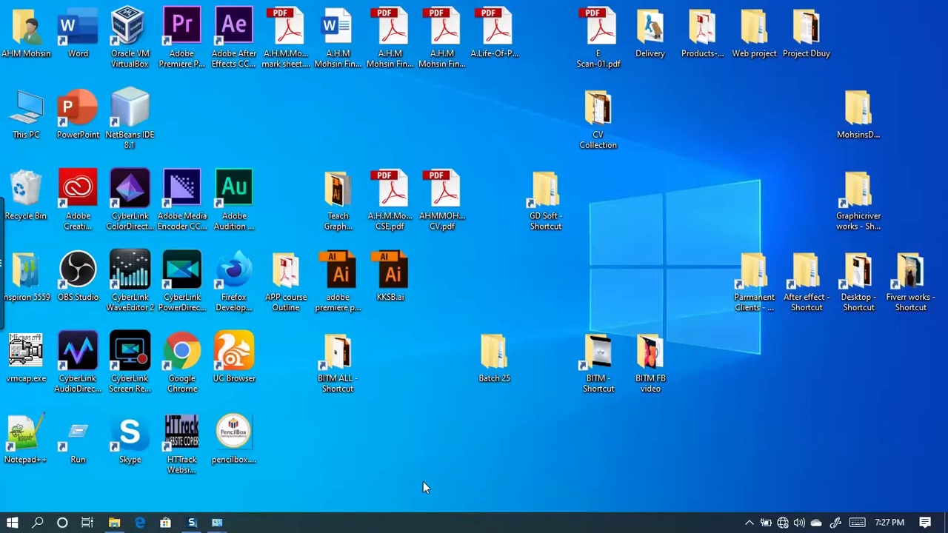
click(12, 522)
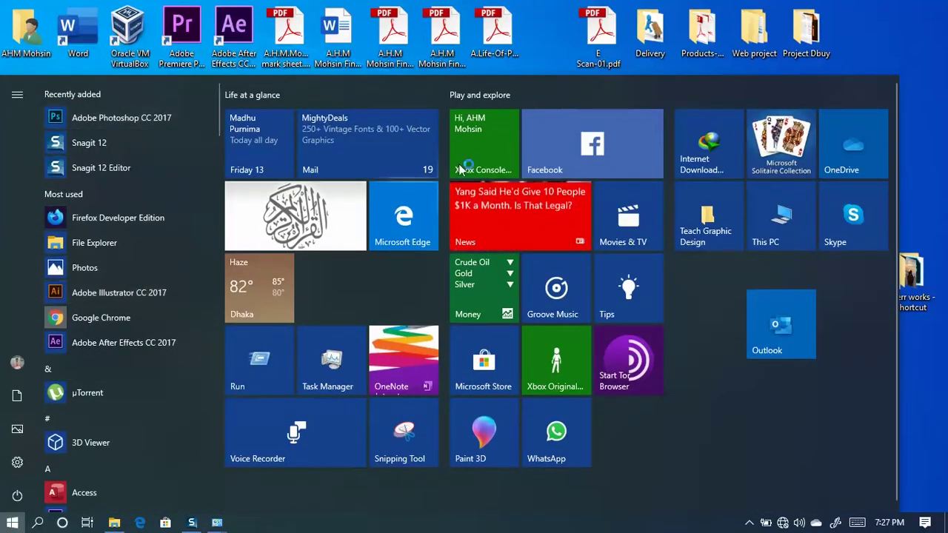
click(548, 60)
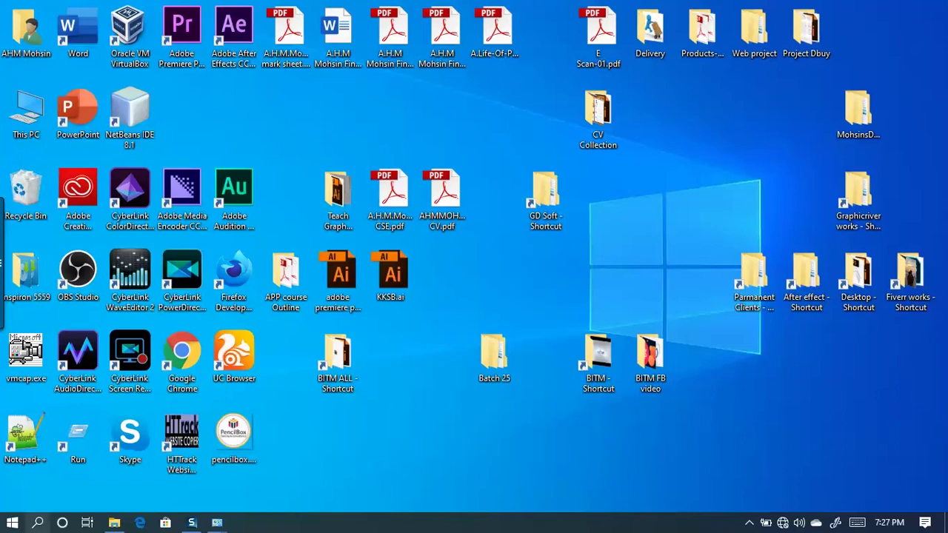
click(12, 522)
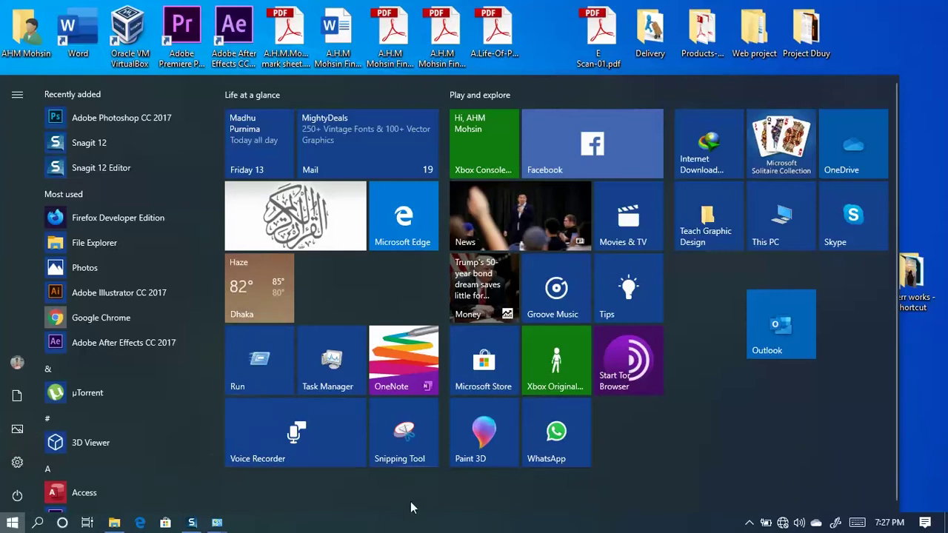
key(super)
Step: Search for "windows de", open Windows Security and go to the Virus & threat protection settings
key(super)
text(windows)
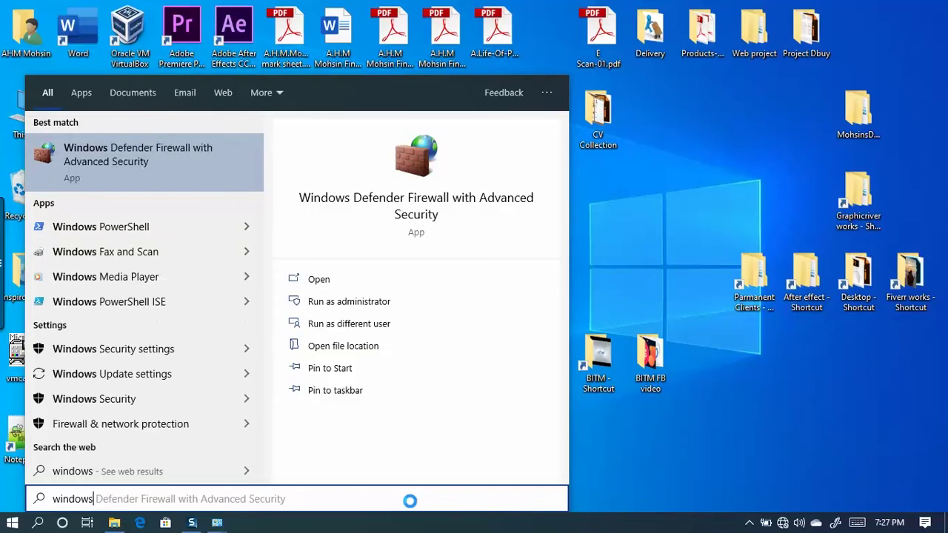
text( de)
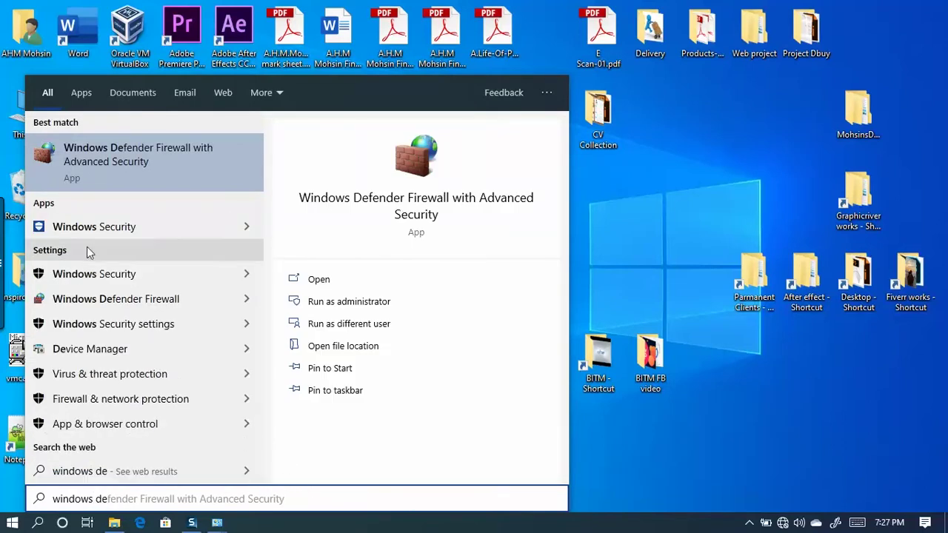
click(104, 223)
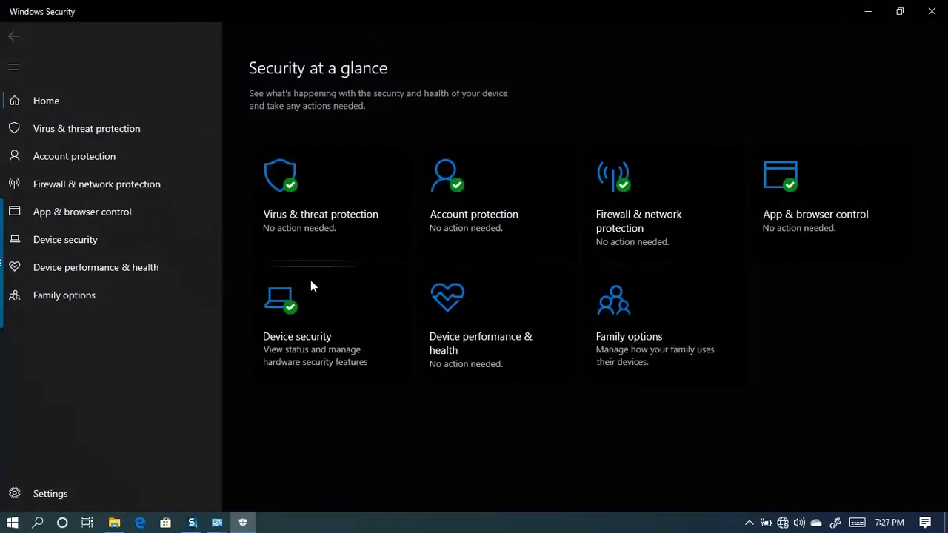
click(301, 215)
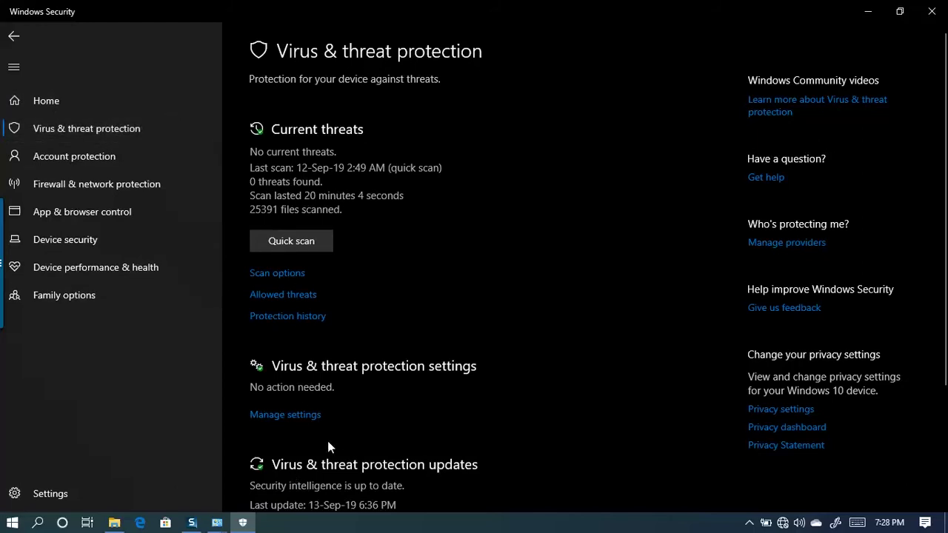
click(287, 415)
Step: Turn off Real-time protection, Cloud-delivered protection and Automatic sample submission
scroll(476, 272, down, 2)
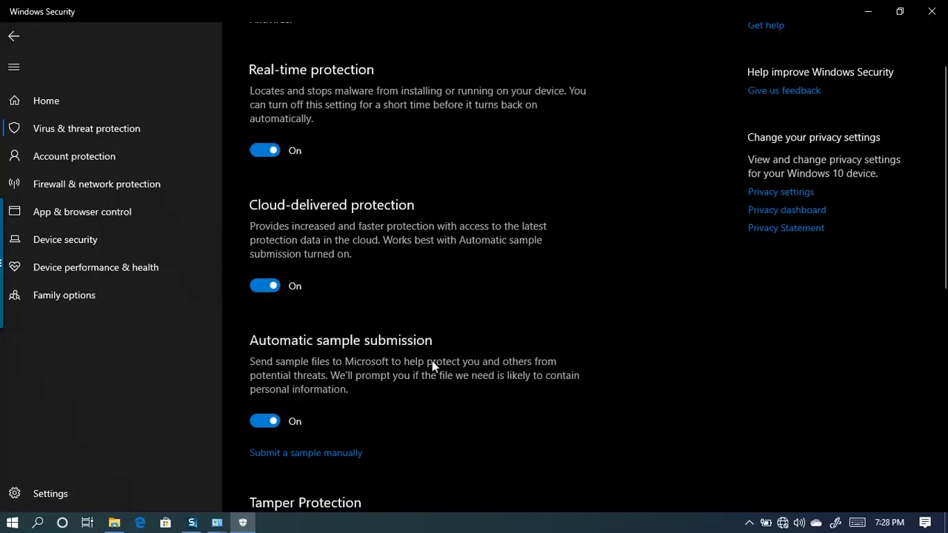
scroll(405, 364, down, 2)
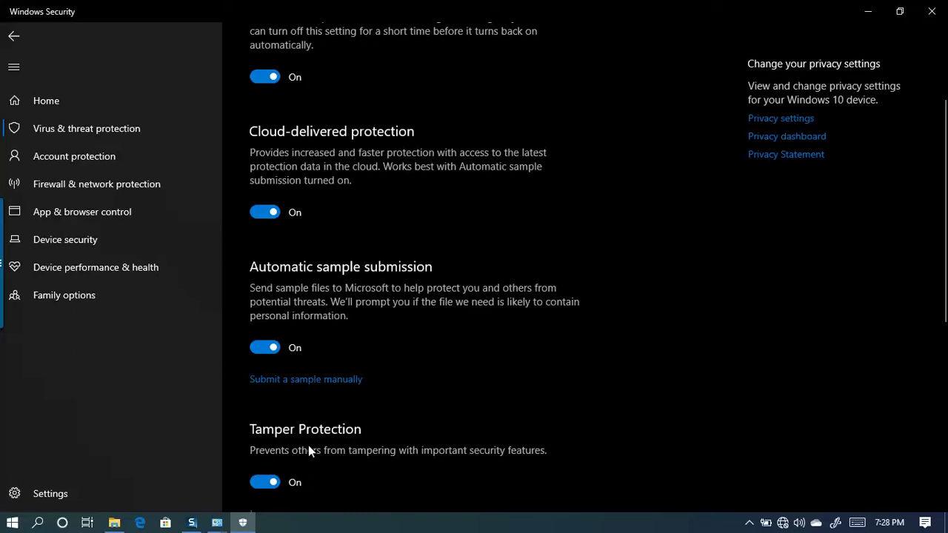
scroll(308, 445, up, 2)
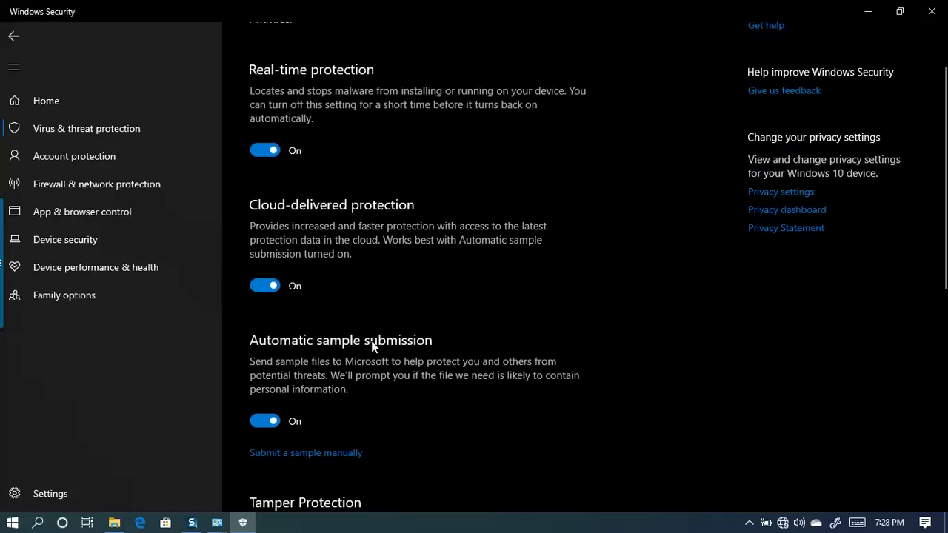
click(268, 156)
click(268, 314)
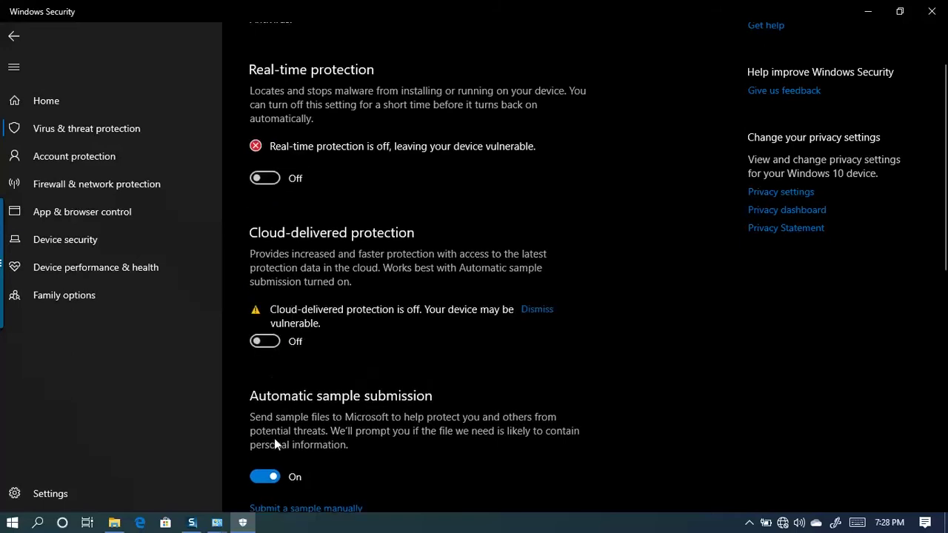
click(268, 476)
scroll(356, 363, down, 4)
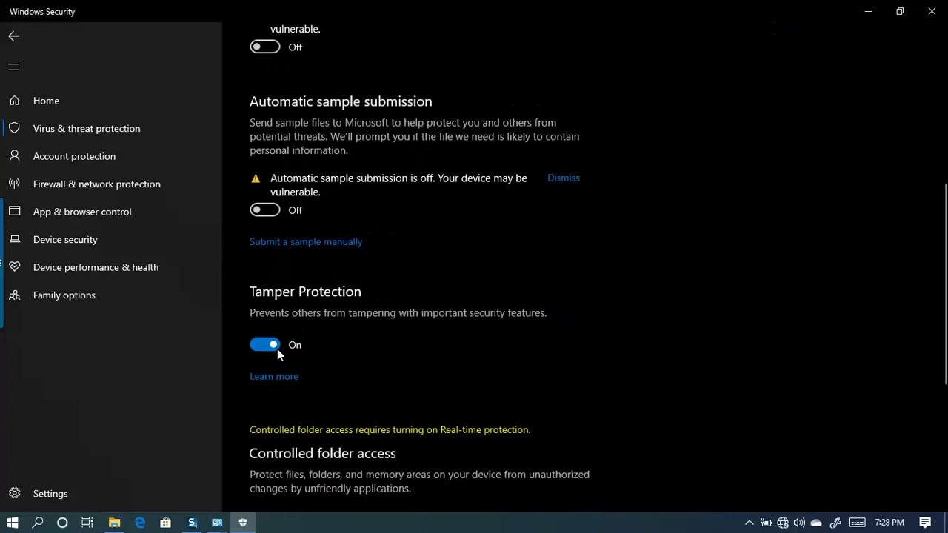
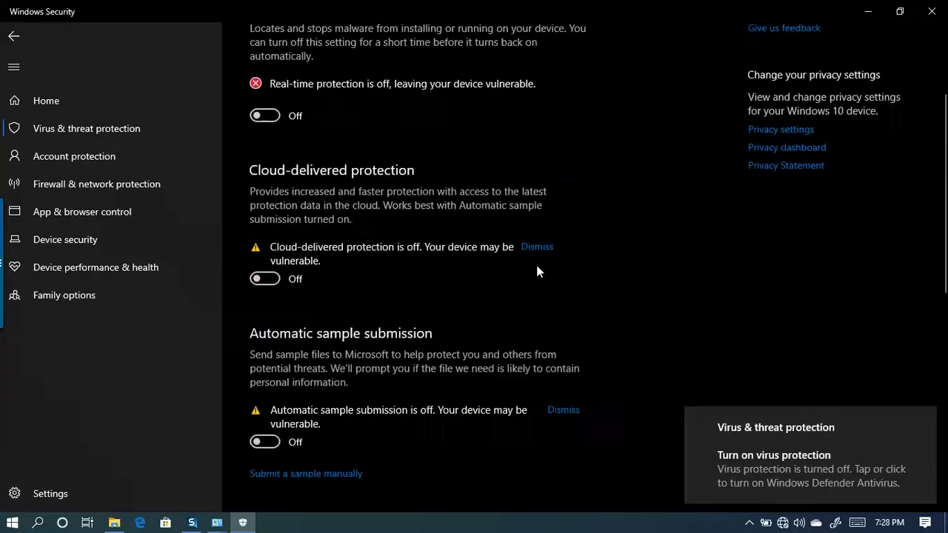
Step: Check the Virus & threat protection settings once more and leave the Windows Security window minimised
click(868, 14)
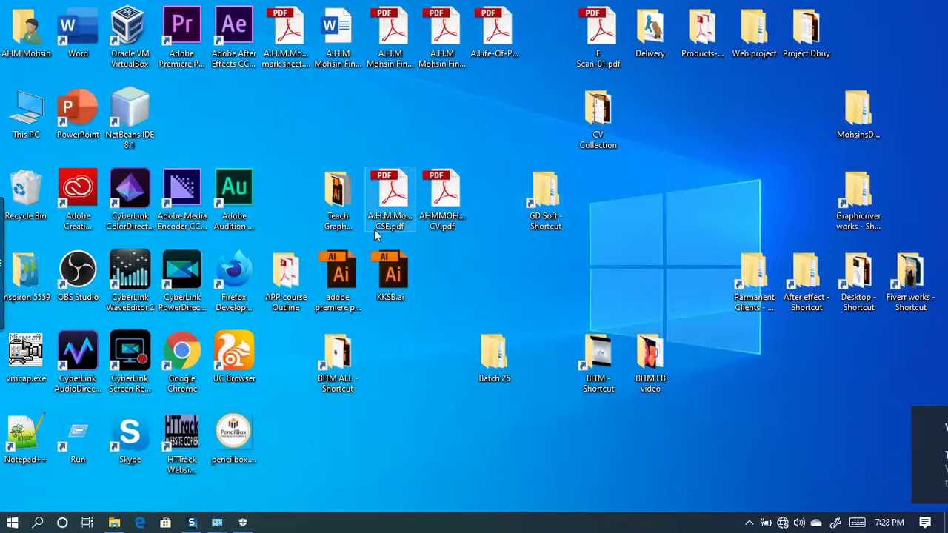
click(244, 523)
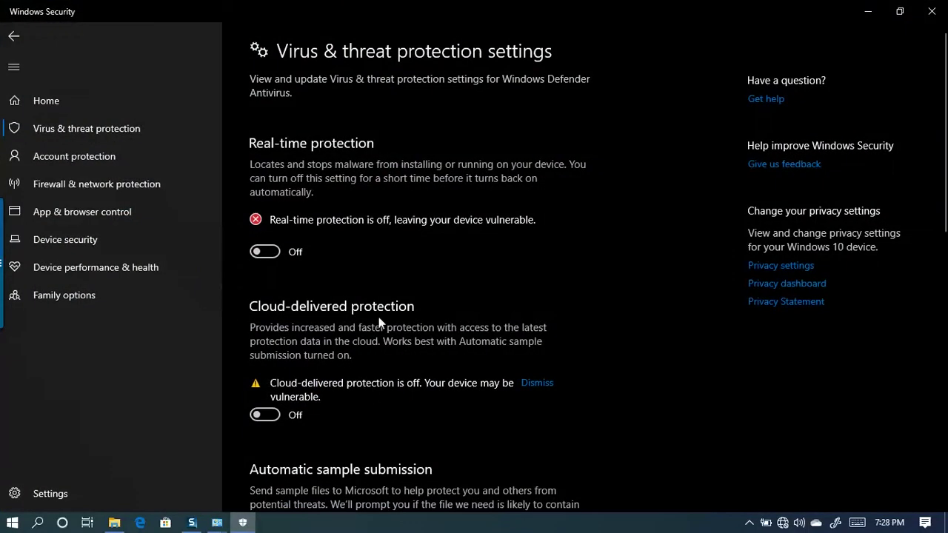
click(866, 11)
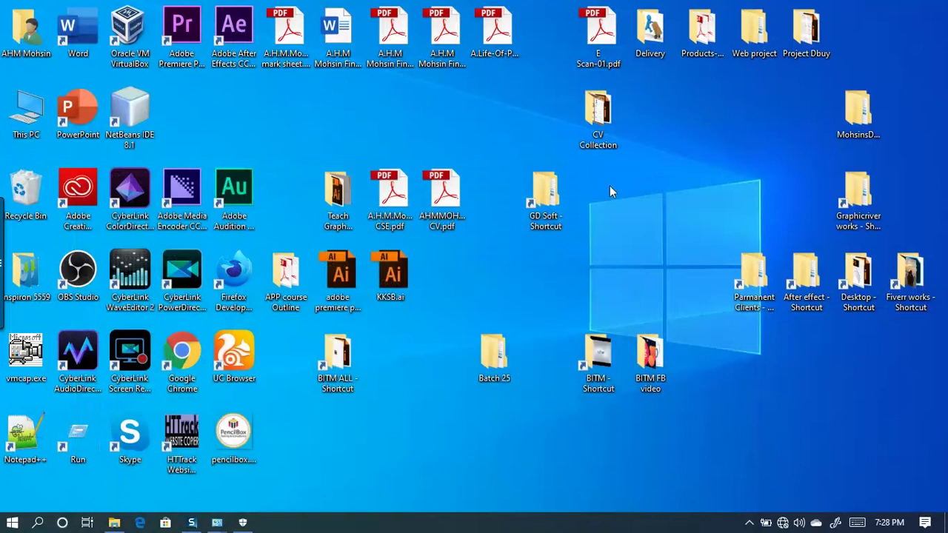
Step: Extract amtemu.v0.9.1-painter.exe from Crack.zip into GD Soft's Adobe Illustrator CC 2017 v21.0 x64 folder
double_click(543, 191)
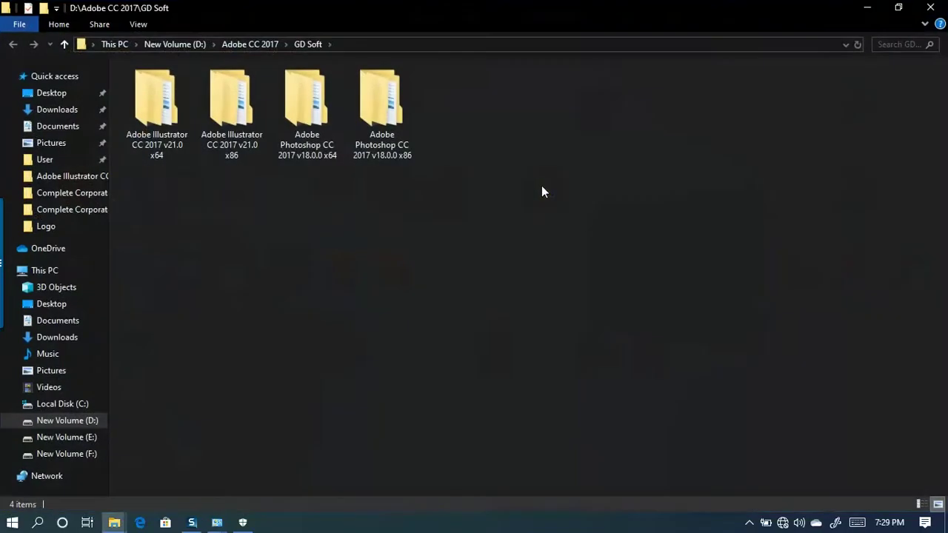
click(160, 159)
double_click(166, 108)
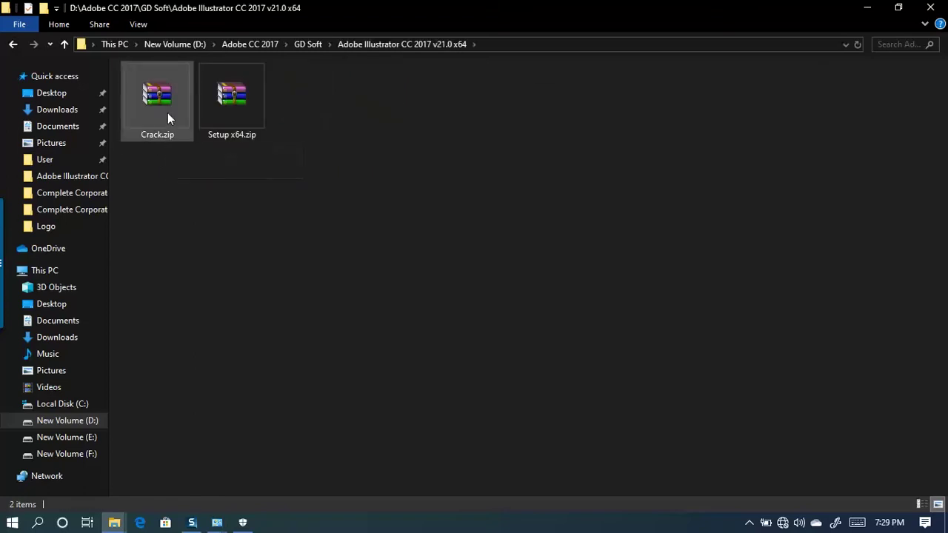
click(158, 108)
double_click(158, 108)
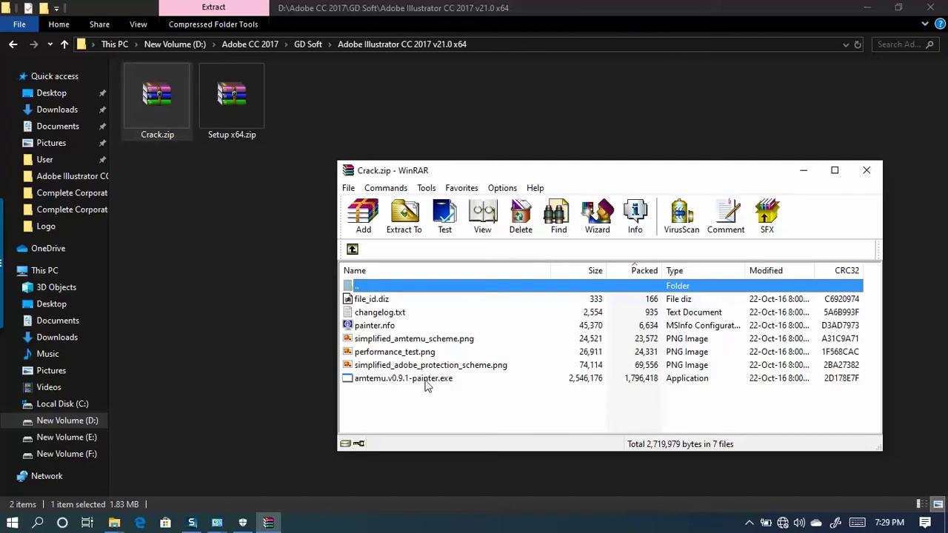
click(391, 380)
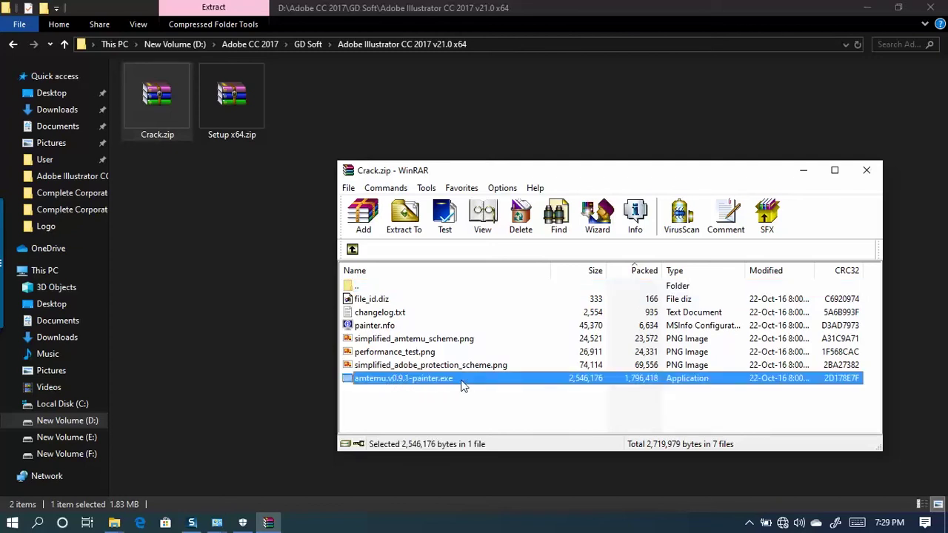
mouse_move(460, 379)
mouse_down()
mouse_move(416, 378)
mouse_move(246, 270)
mouse_move(206, 287)
mouse_up()
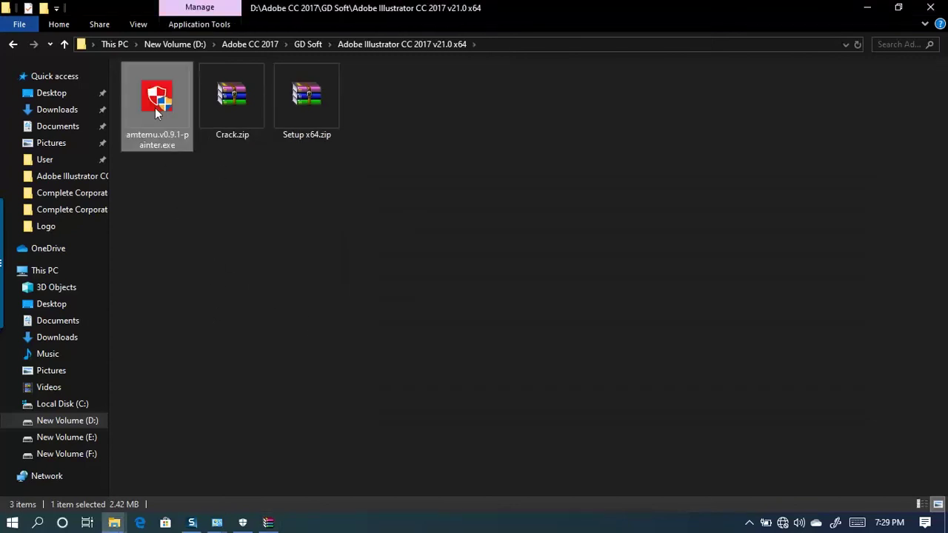
Step: Cut amtemu.v0.9.1-painter.exe from the GD Soft folder, minimise that folder window and close the Crack.zip archive
right_click(157, 106)
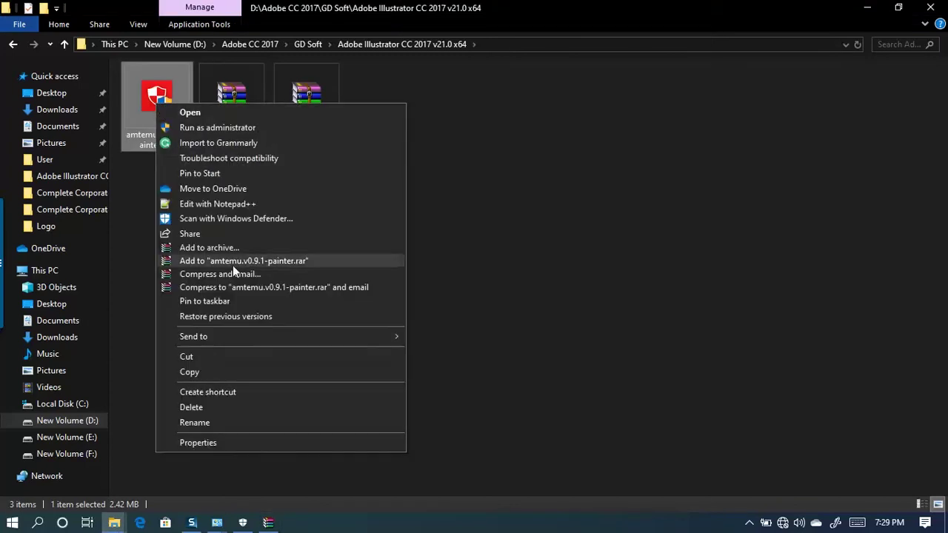
click(187, 357)
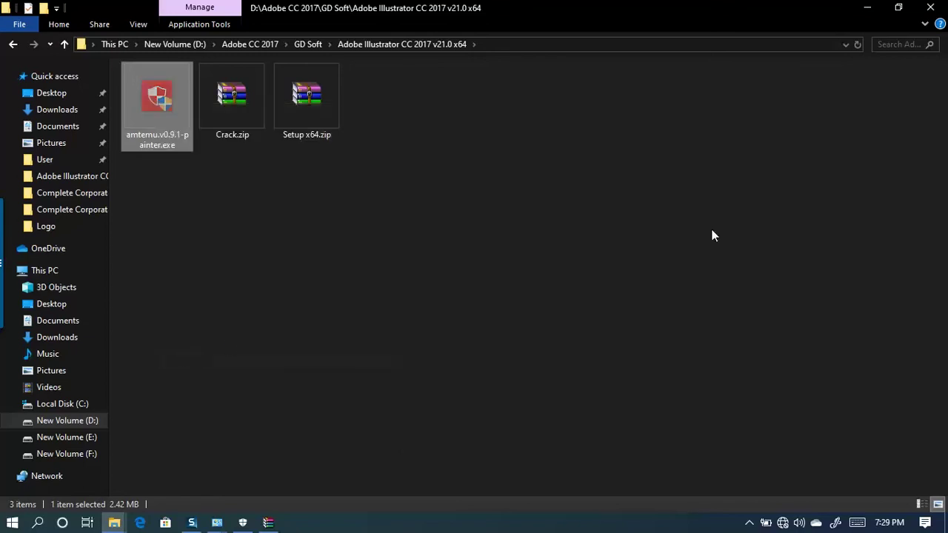
click(867, 8)
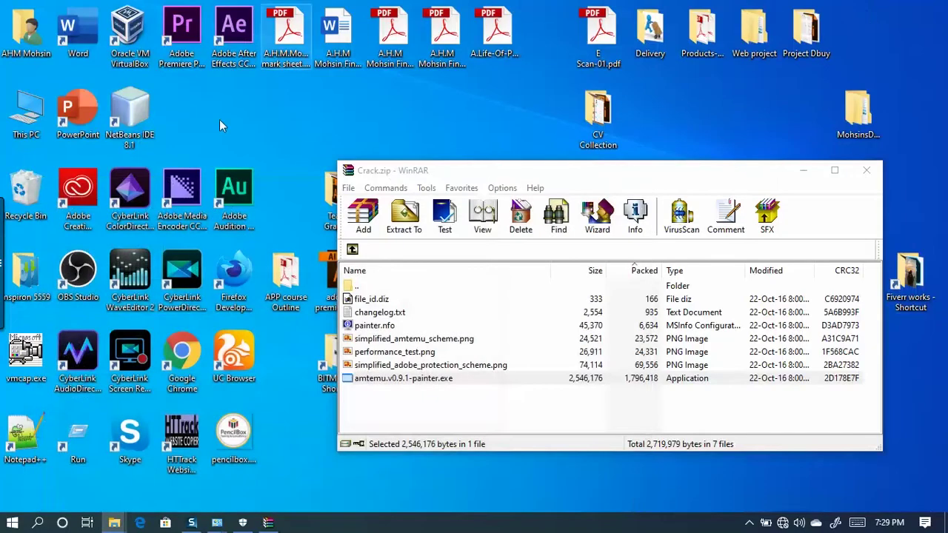
click(866, 171)
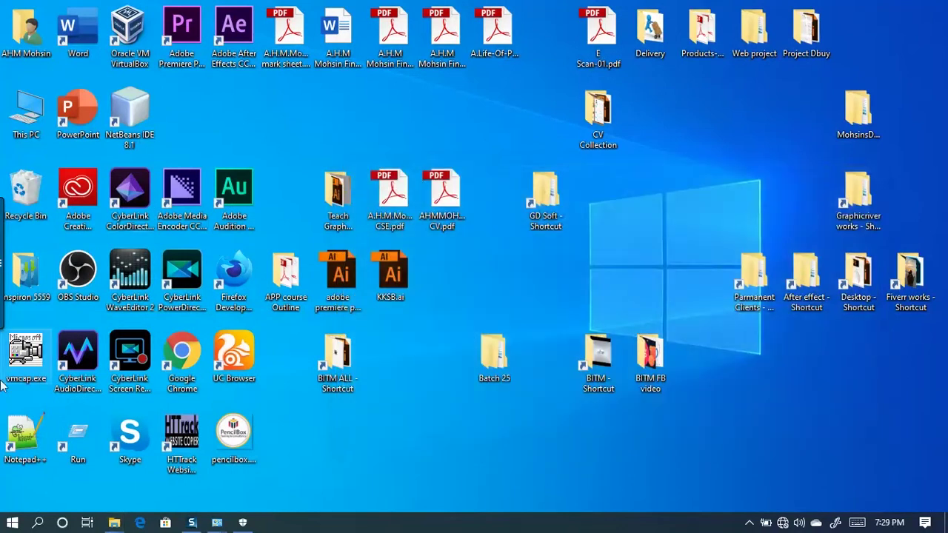
Step: Open the file location of the Adobe Illustrator CC 2017 entry among the installed apps
click(12, 523)
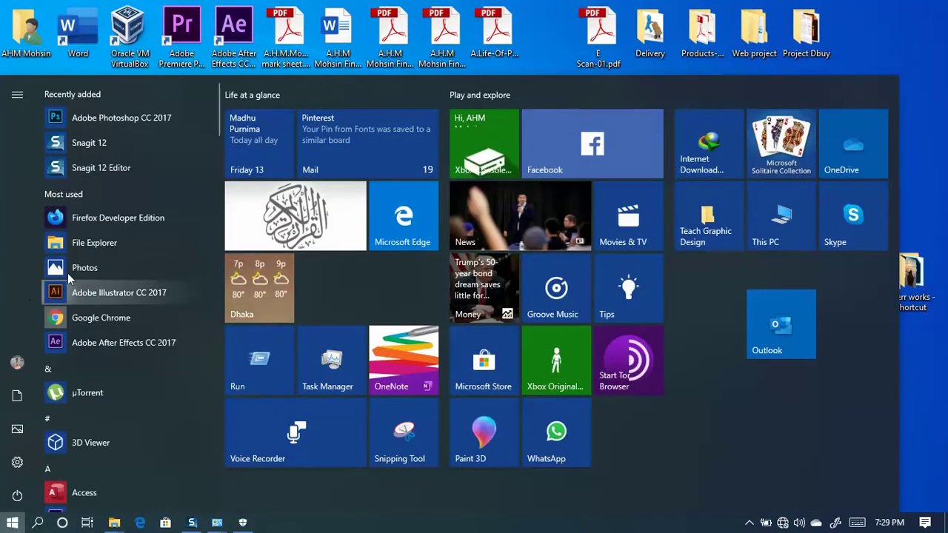
click(551, 32)
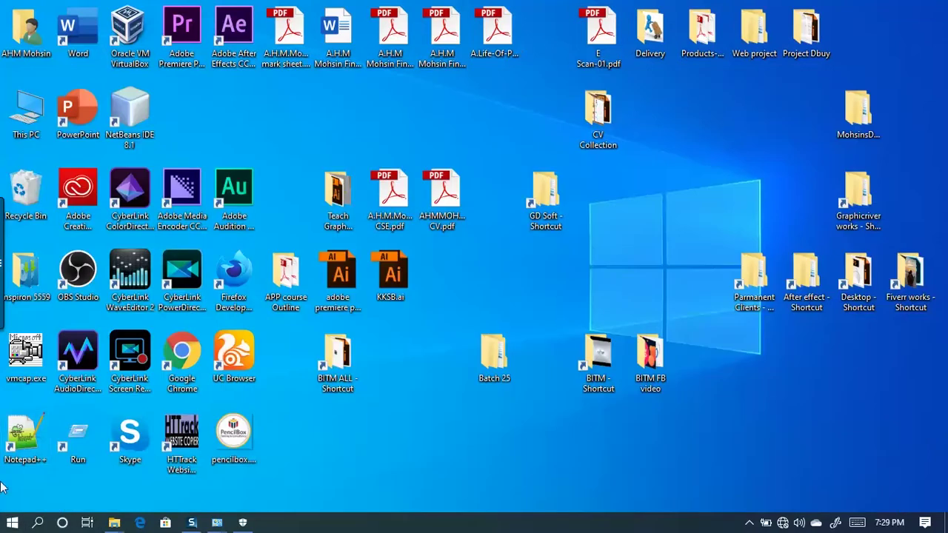
click(4, 522)
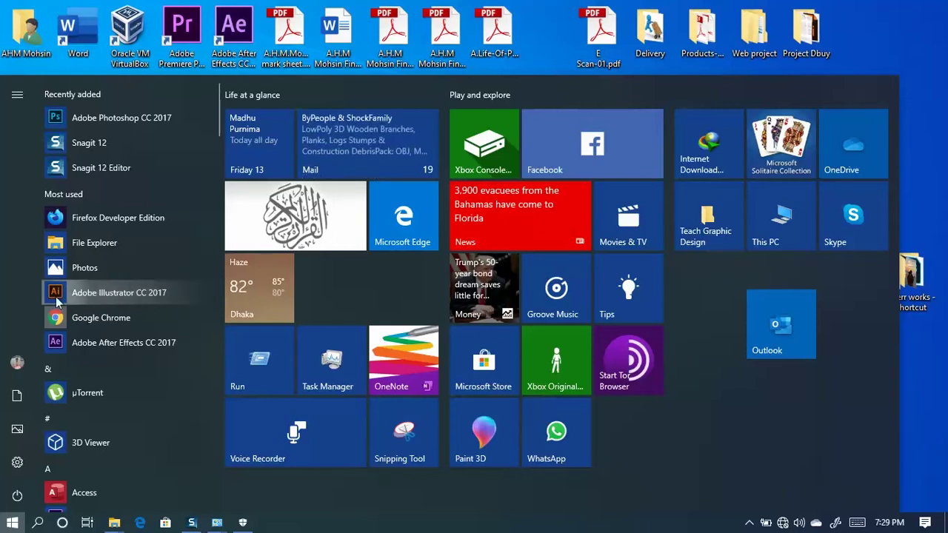
right_click(118, 291)
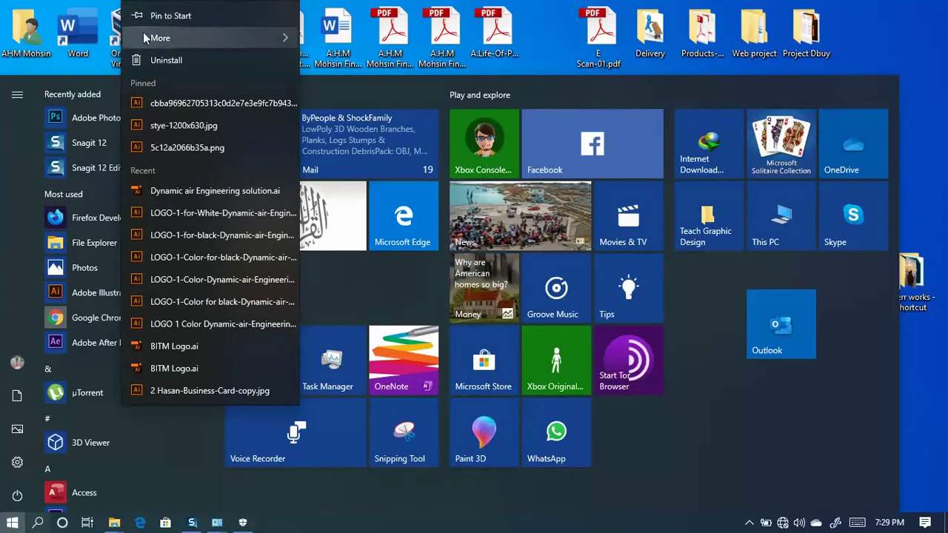
mouse_move(177, 39)
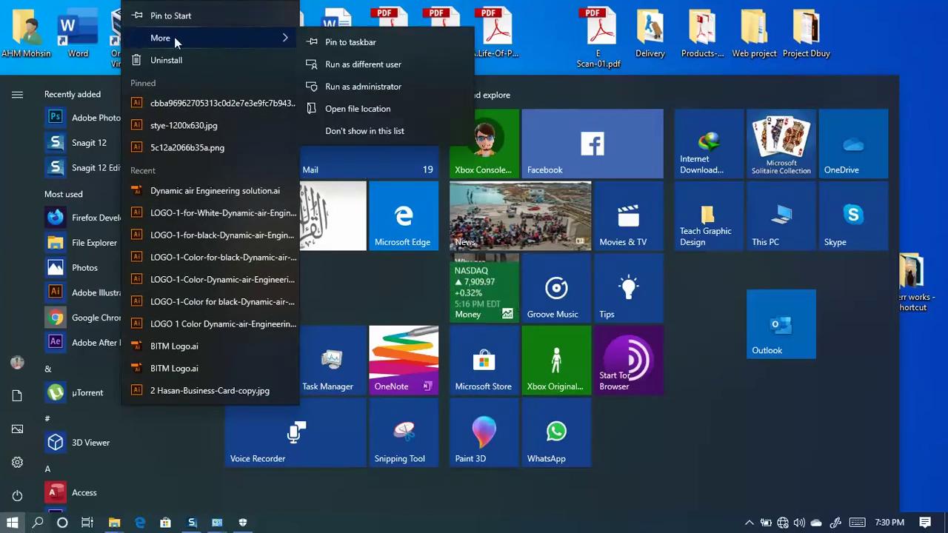
click(359, 107)
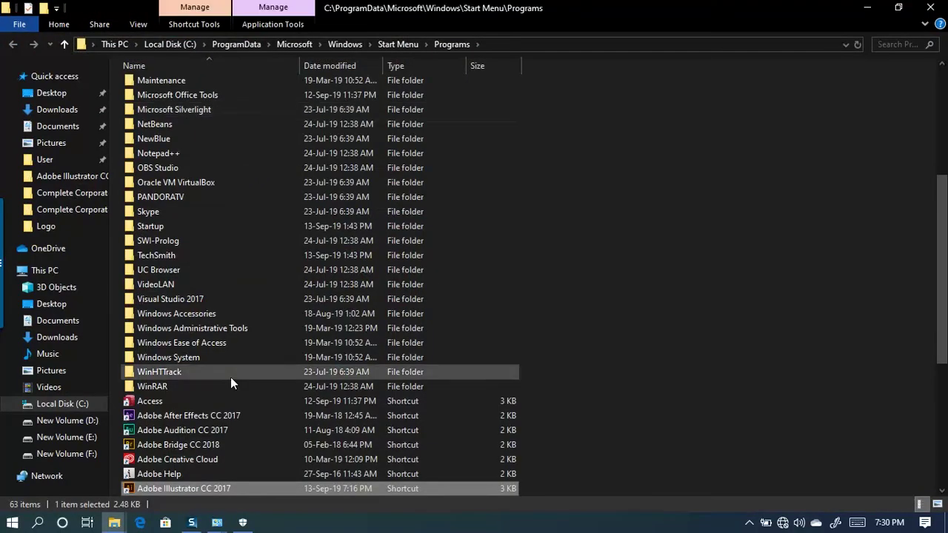
Step: Open the program folder that the Adobe Illustrator CC 2017 shortcut points to
scroll(276, 306, down, 4)
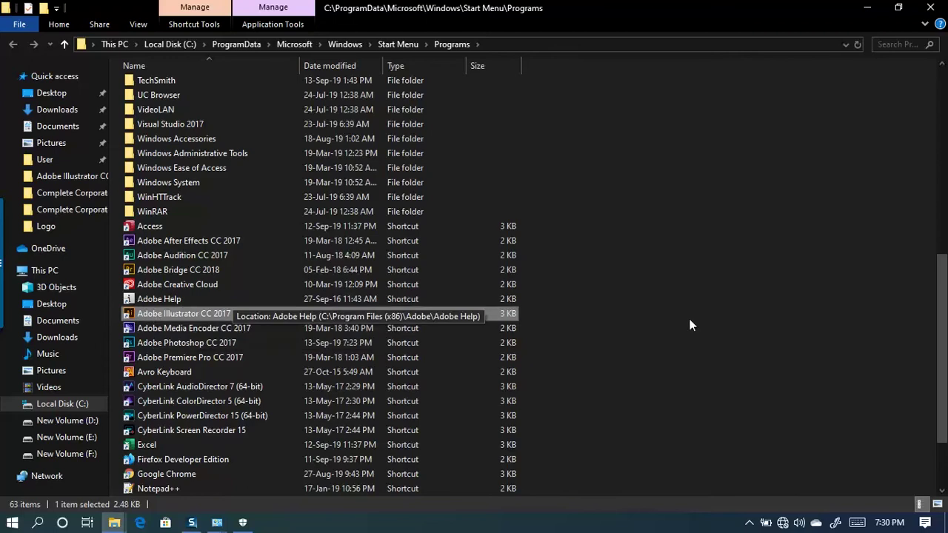
right_click(170, 314)
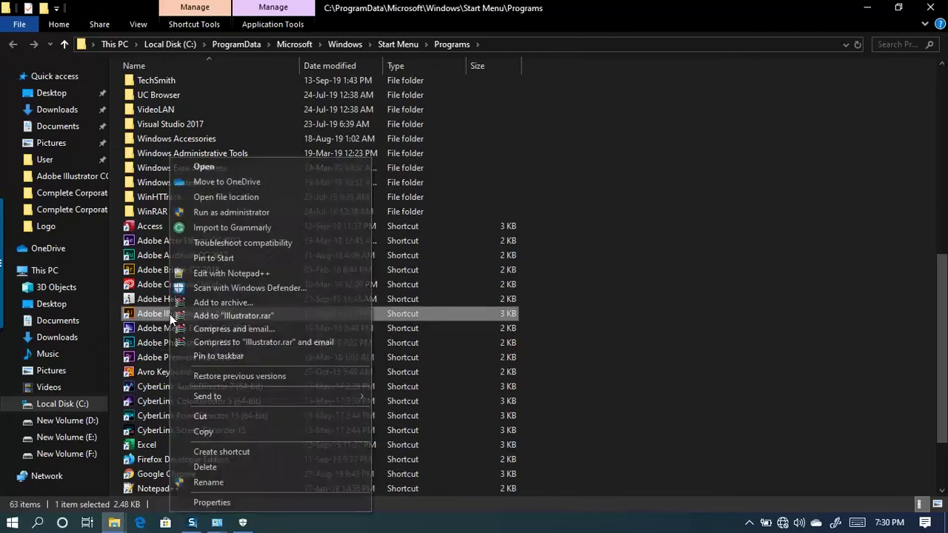
click(226, 195)
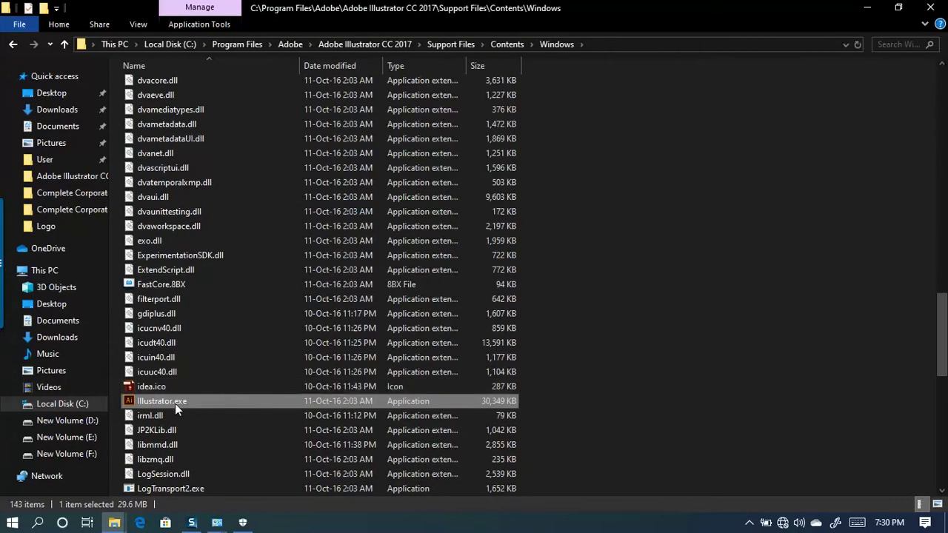
Step: Paste the cut amtemu.v0.9.1-painter.exe into Illustrator's Support Files\Contents\Windows folder, granting administrator permission
scroll(426, 392, up, 3)
scroll(585, 211, down, 7)
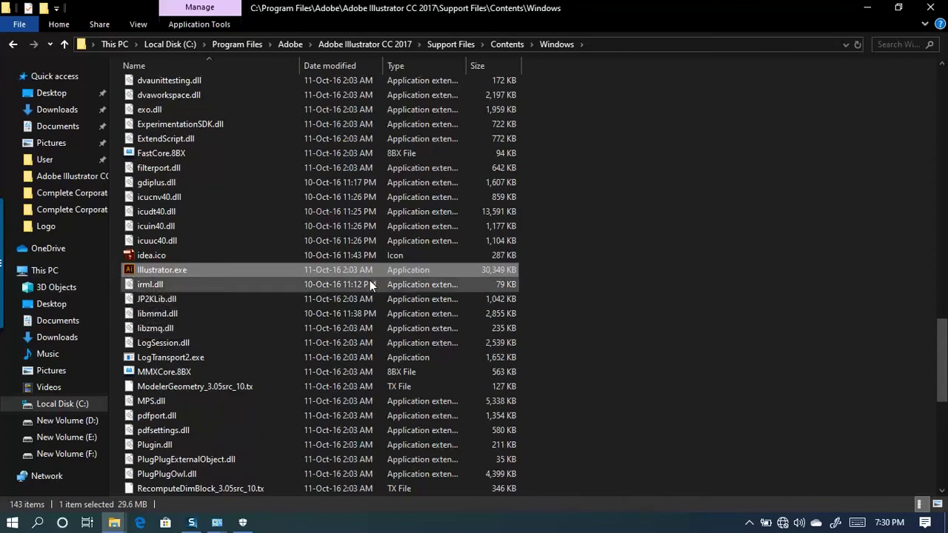
right_click(169, 269)
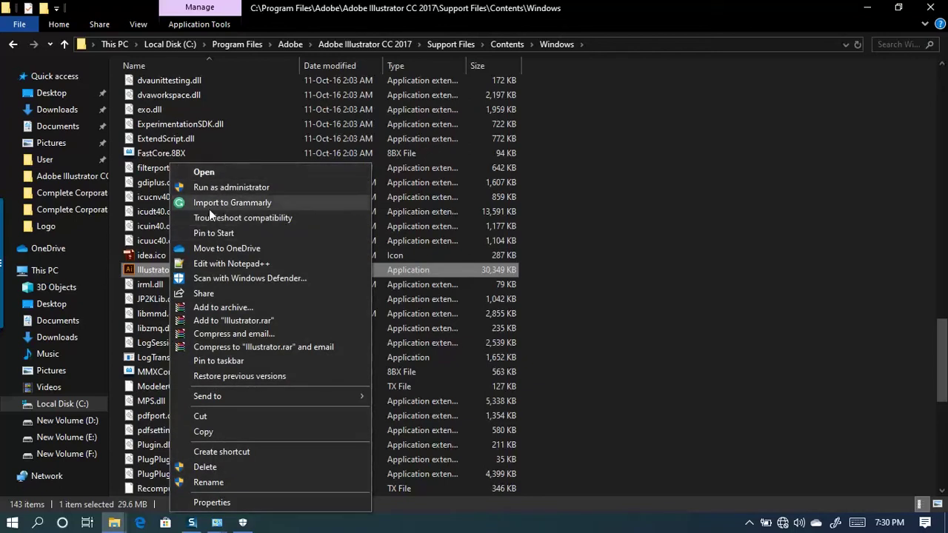
click(600, 253)
click(600, 259)
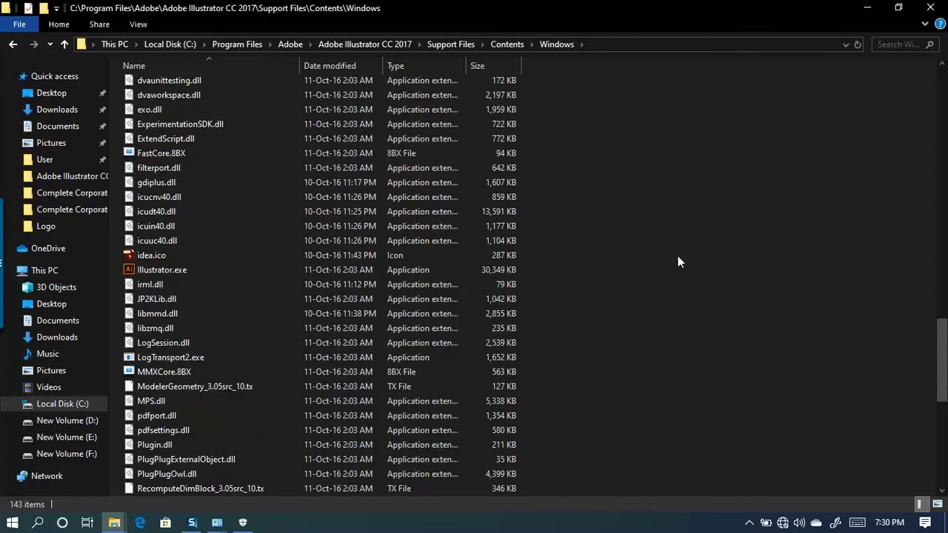
scroll(682, 305, up, 3)
scroll(670, 281, down, 2)
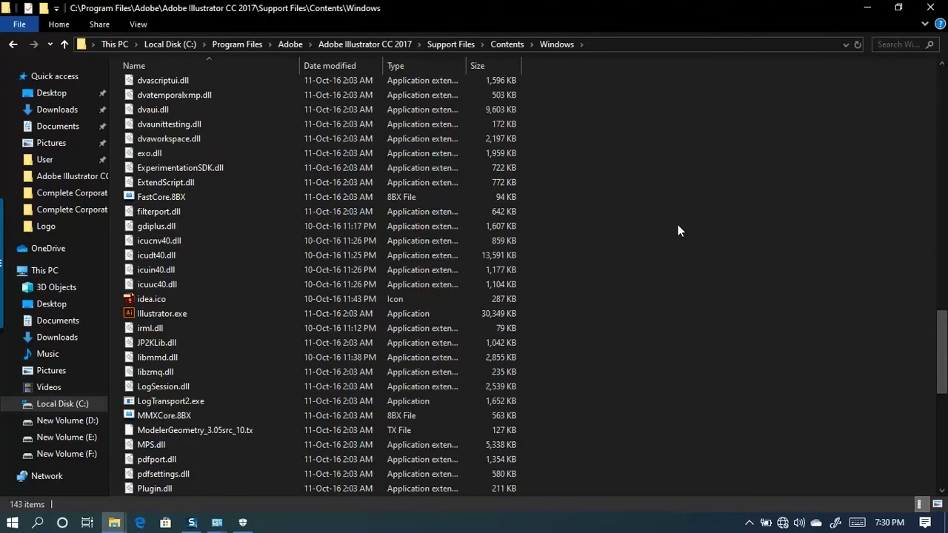
right_click(672, 187)
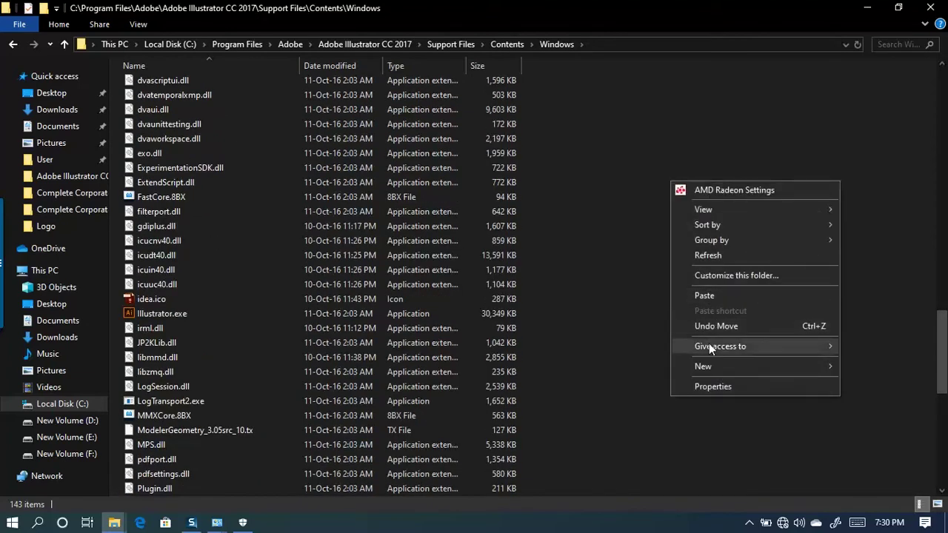
click(705, 295)
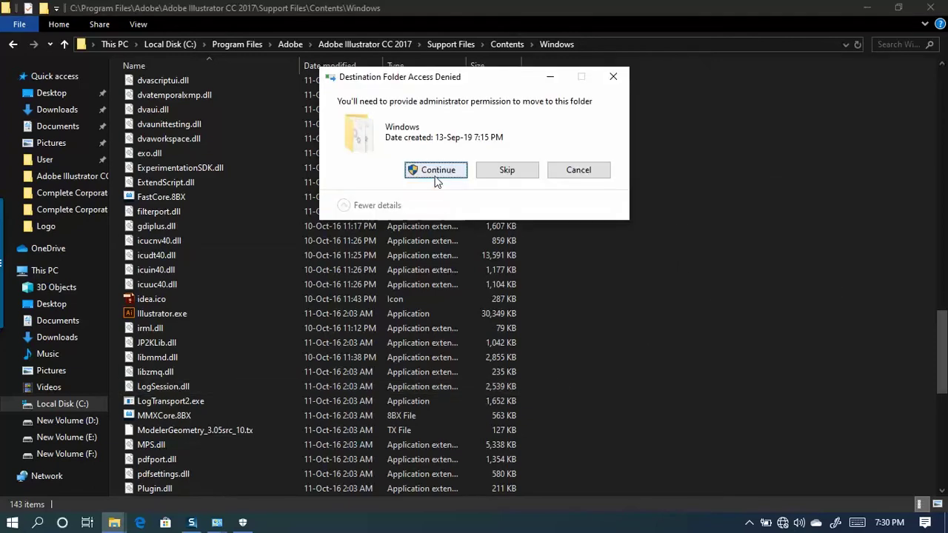
click(433, 171)
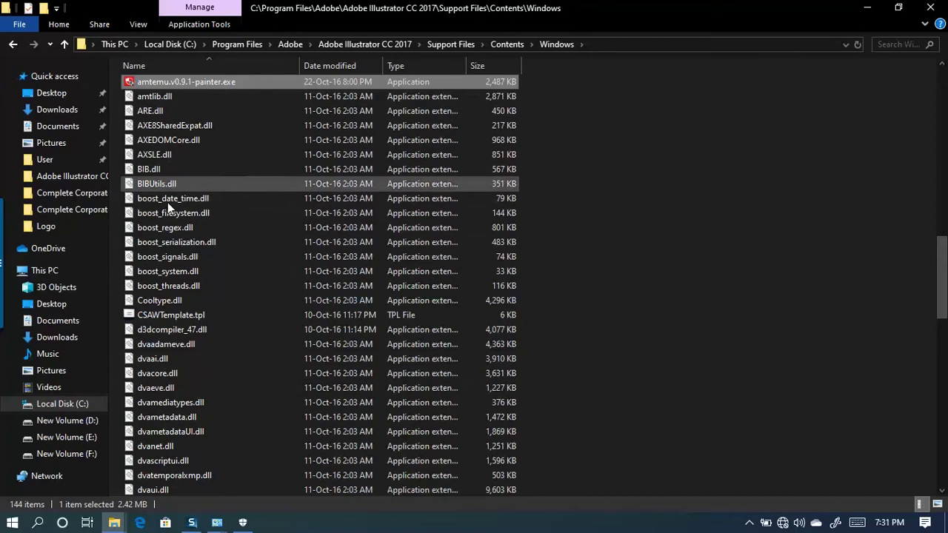
Step: Run amtemu.v0.9.1-painter.exe as administrator, switch off its music and shift its window away from the file names
scroll(220, 225, up, 3)
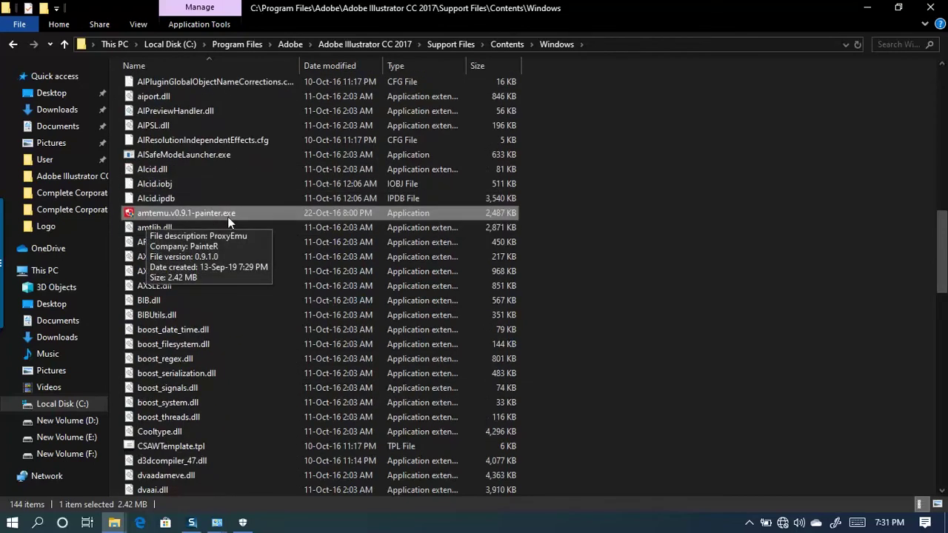
right_click(187, 214)
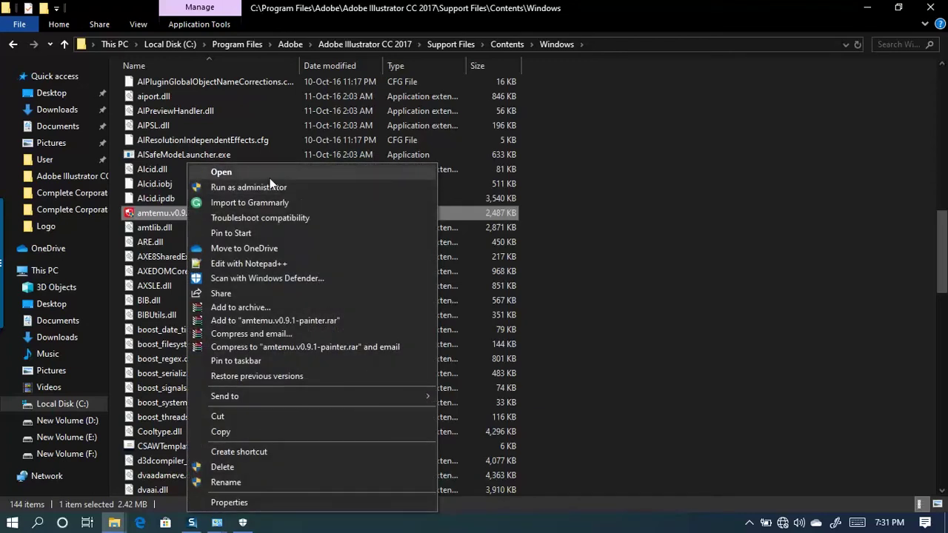
click(253, 187)
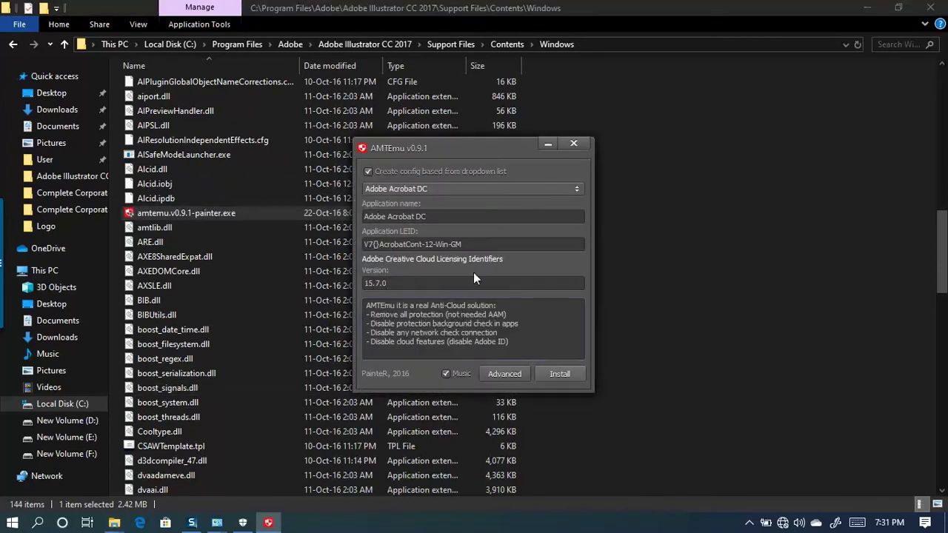
click(446, 373)
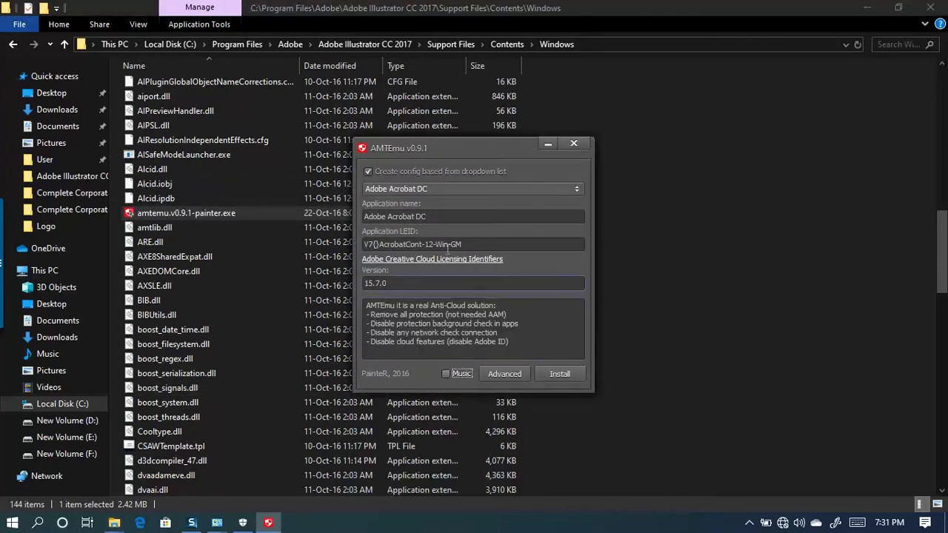
drag(422, 158, 491, 158)
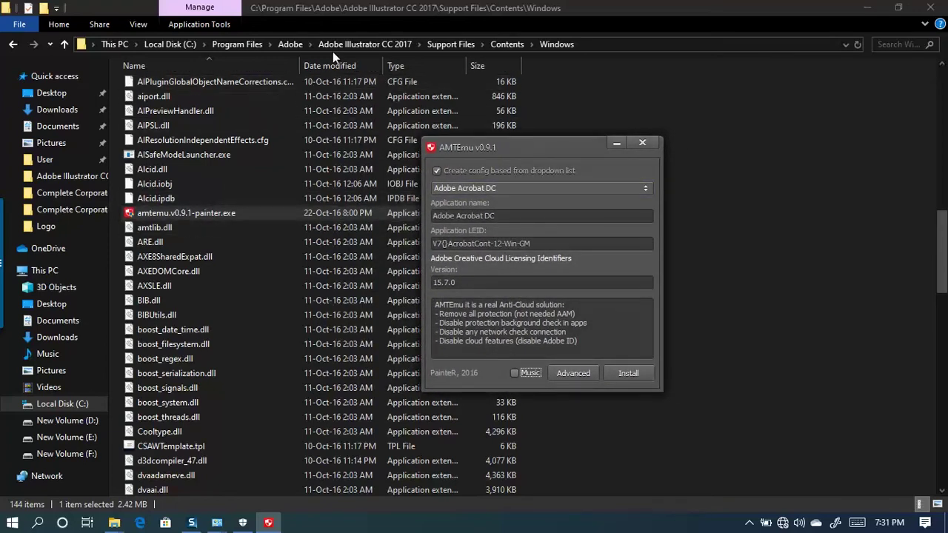
Step: Choose Adobe Illustrator CC 2015 as the application configuration in AMTEmu
click(512, 190)
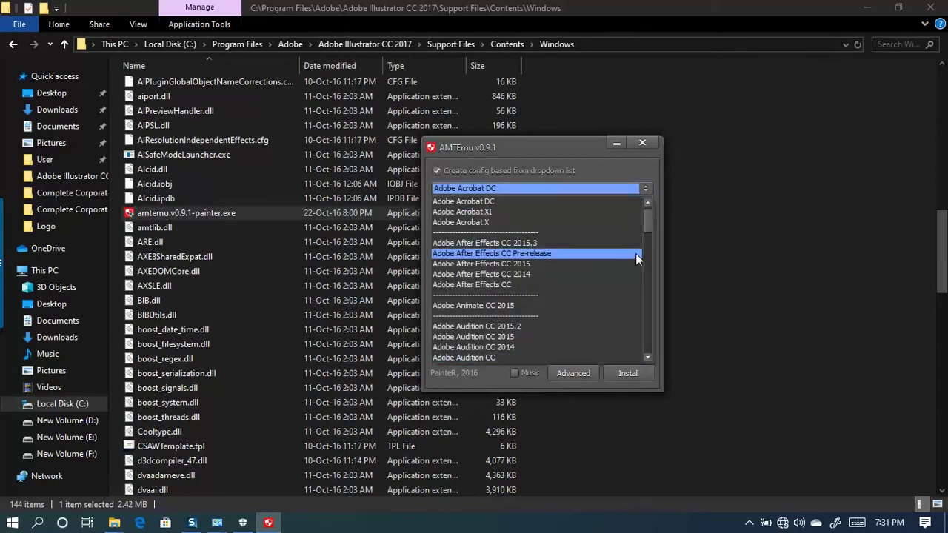
drag(643, 225, 644, 280)
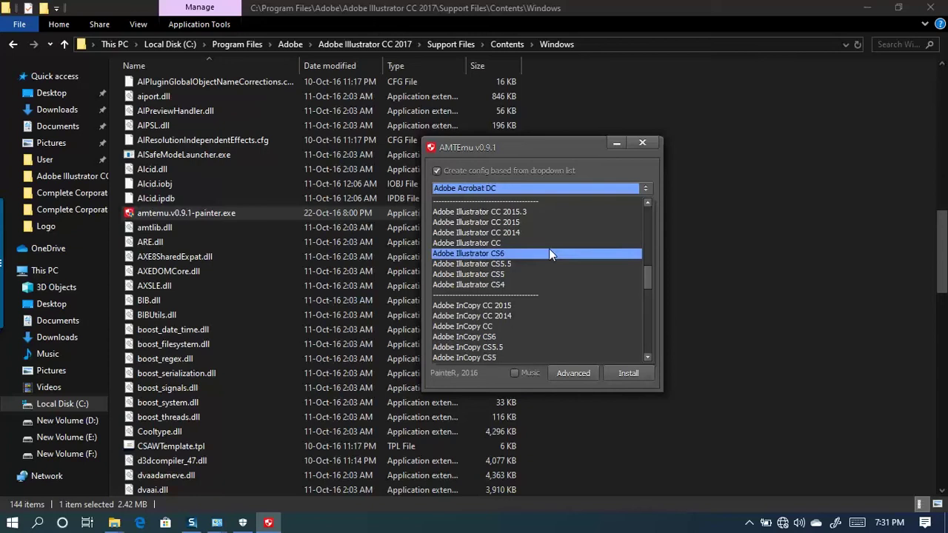
click(491, 224)
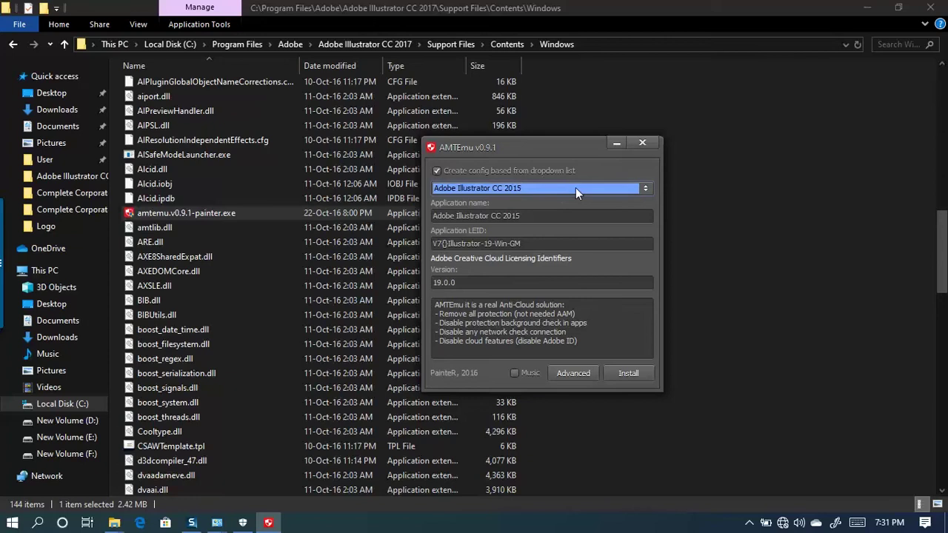
Step: Install the AMTEmu patch on amtlib.dll in Illustrator's Windows folder
click(634, 373)
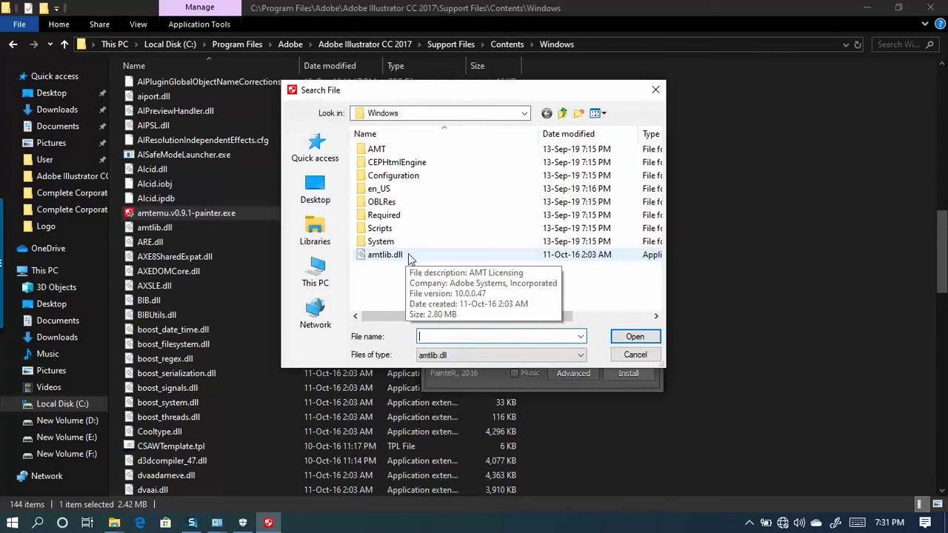
click(411, 256)
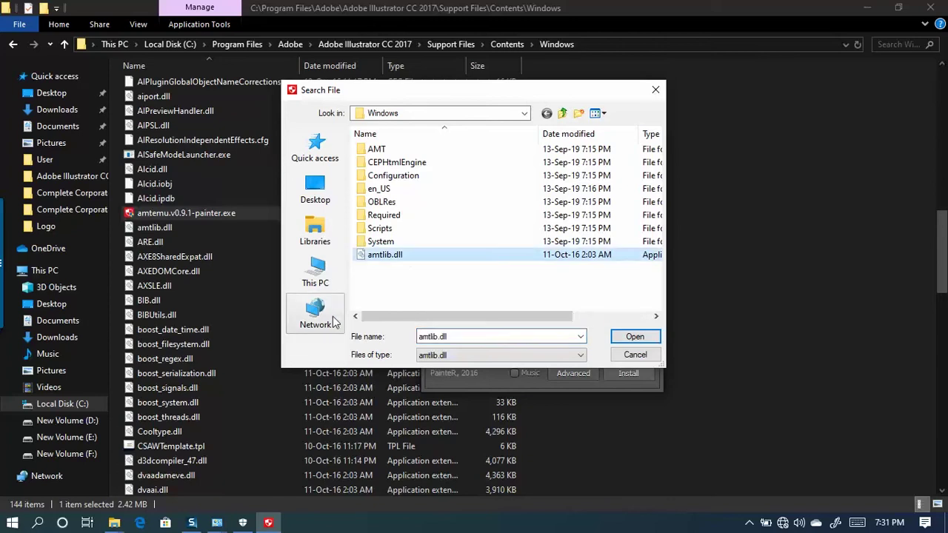
click(627, 336)
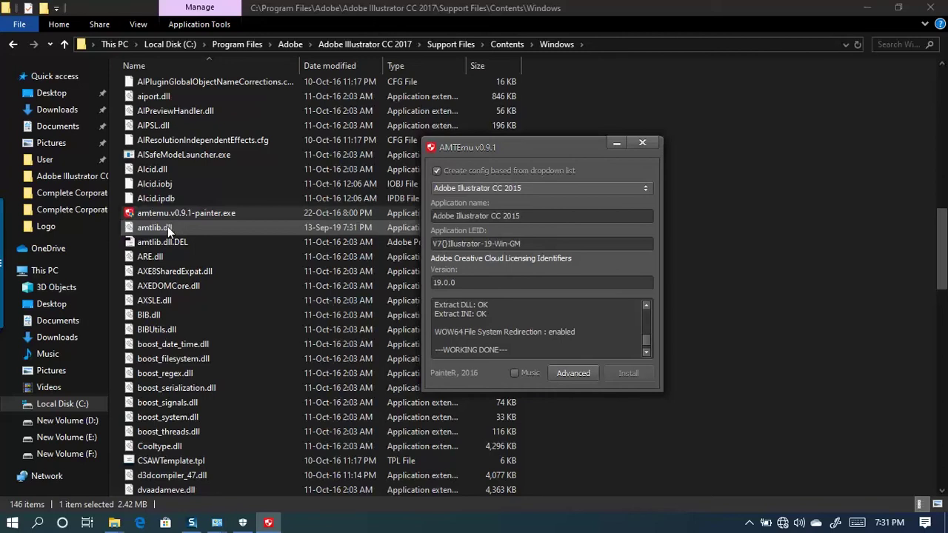
Step: Move AMTEmu clear of the file list, then close it and the Illustrator program folder window
drag(558, 150, 703, 168)
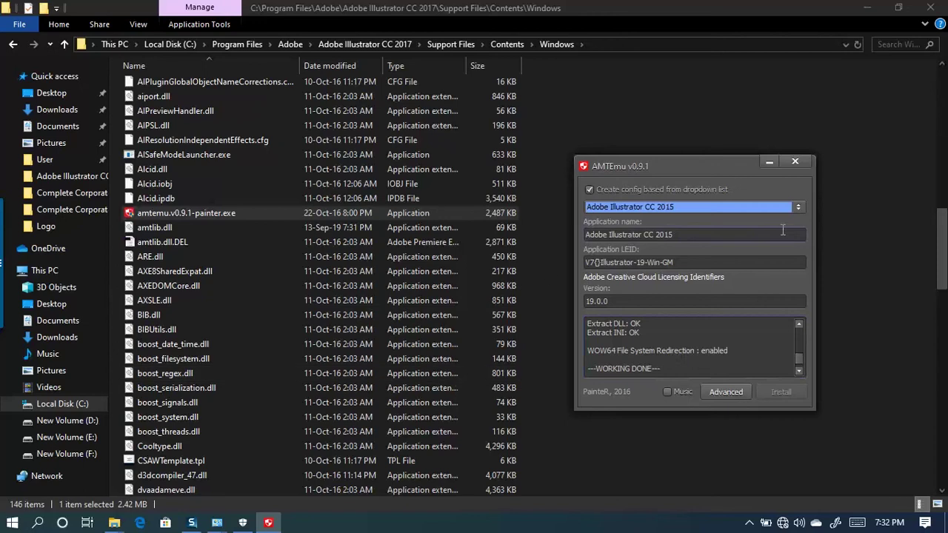
click(794, 163)
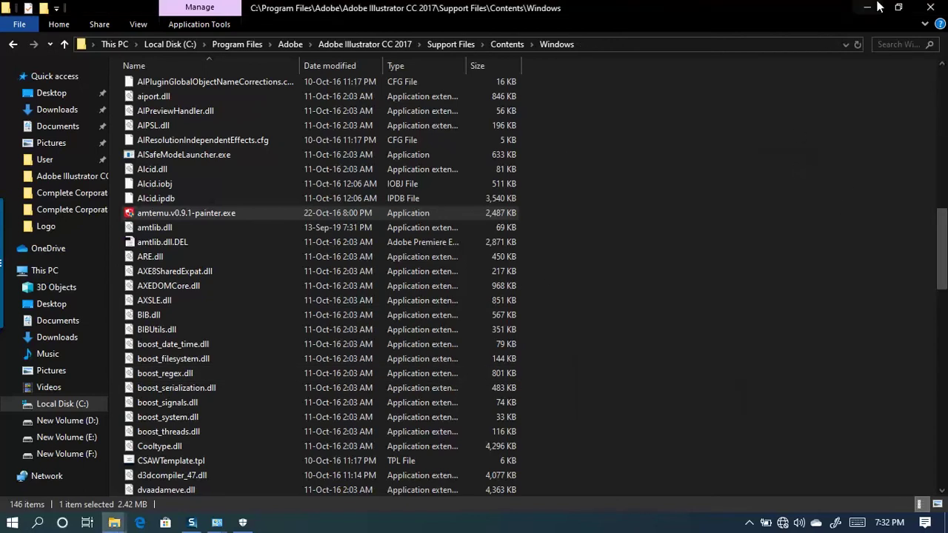
click(931, 8)
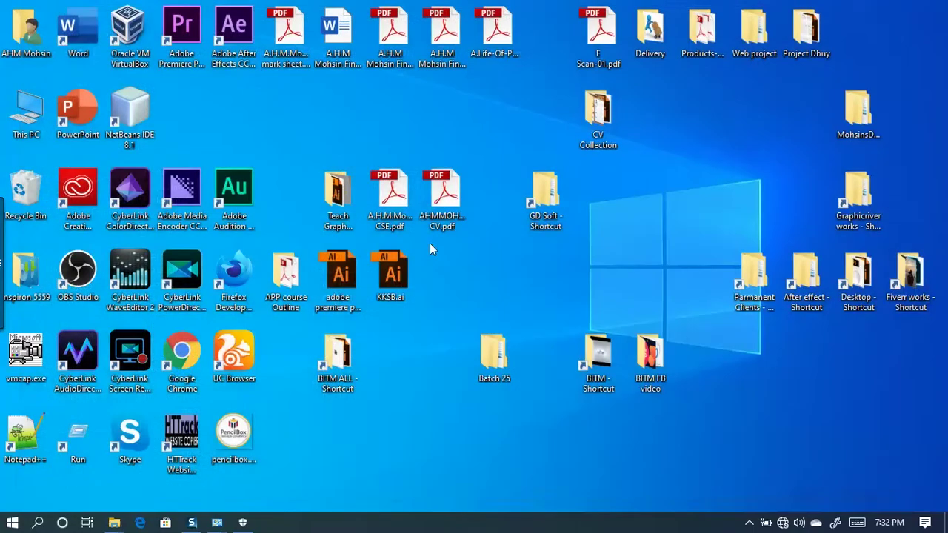
Step: Launch Adobe Illustrator CC 2017 from the installed programs to test the patched installation
click(13, 522)
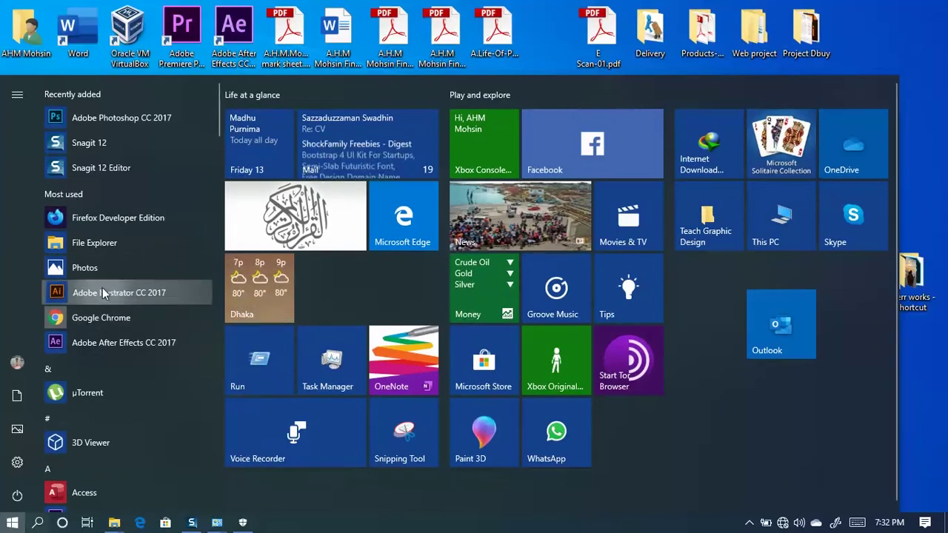
click(102, 289)
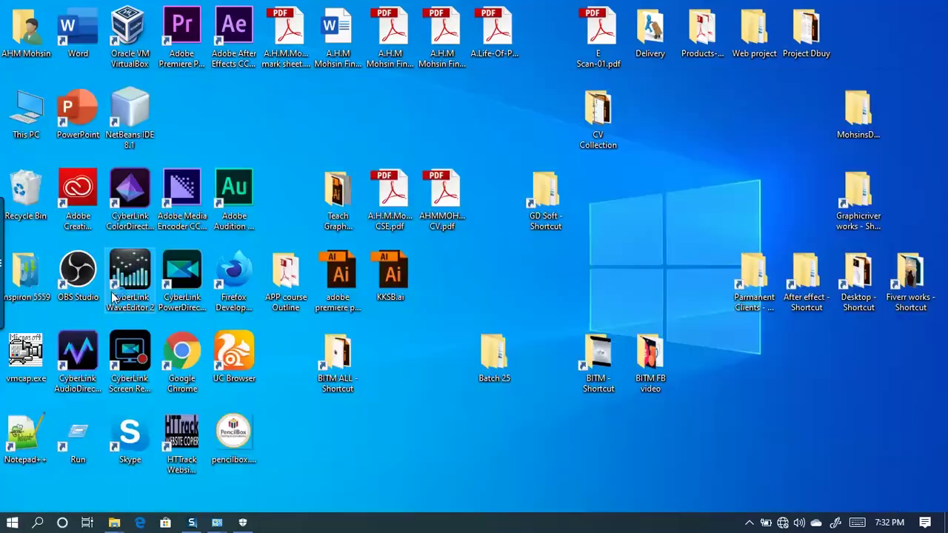
right_click(432, 396)
click(473, 278)
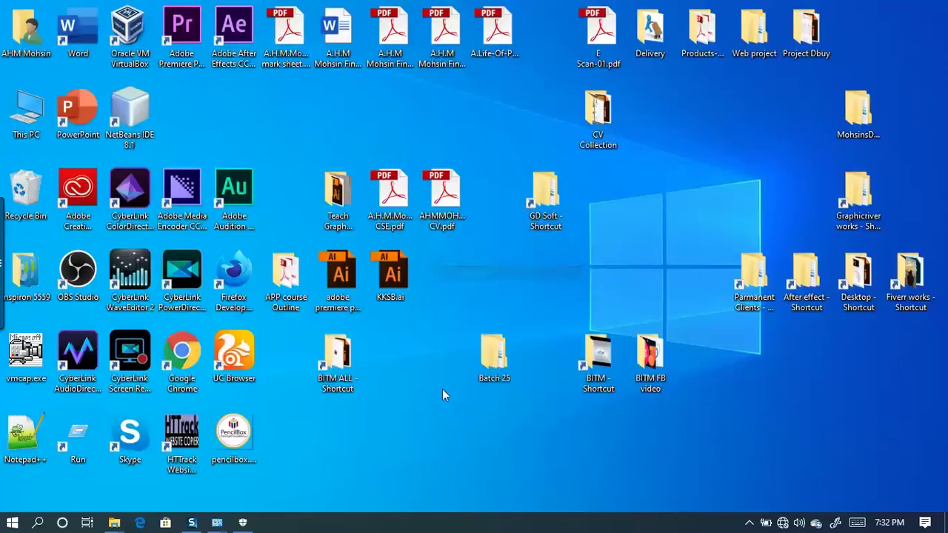
right_click(442, 392)
click(478, 274)
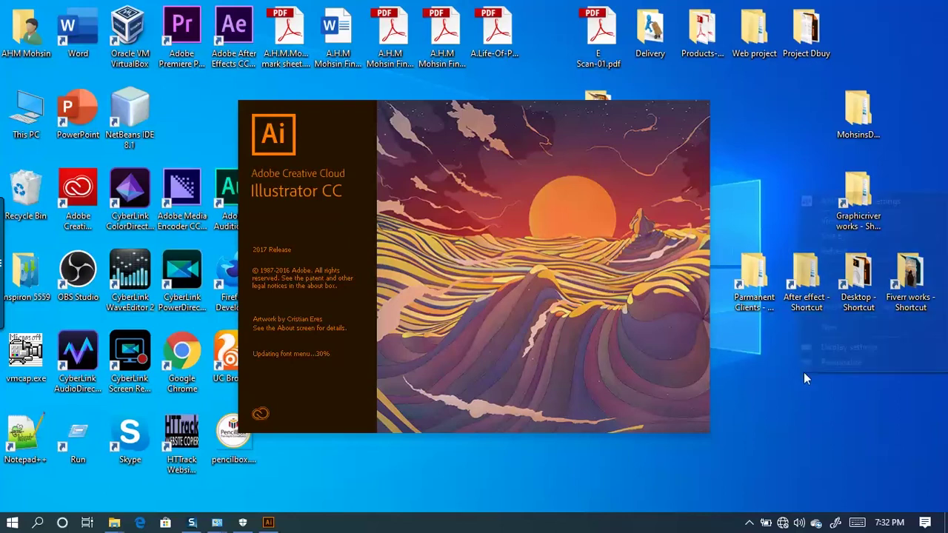
right_click(798, 372)
click(830, 251)
right_click(825, 322)
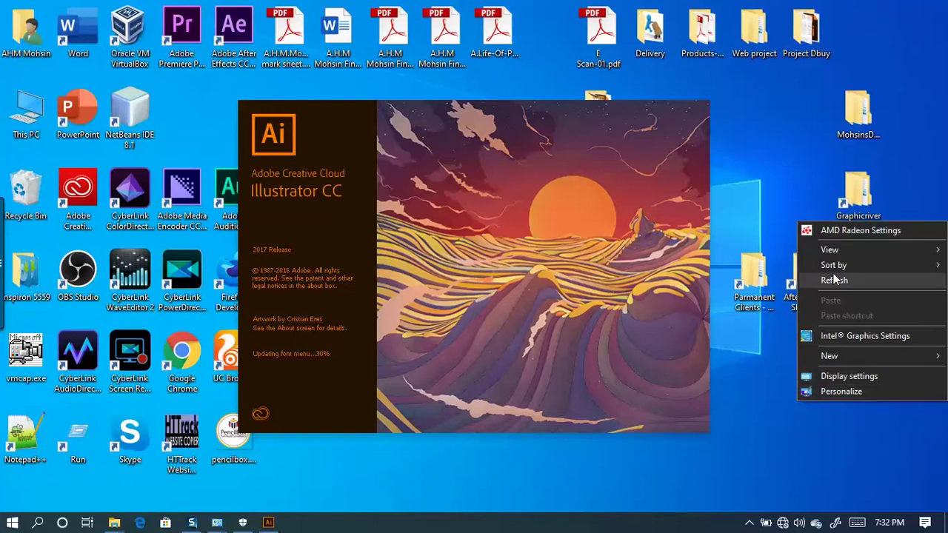
click(833, 281)
right_click(834, 296)
click(838, 290)
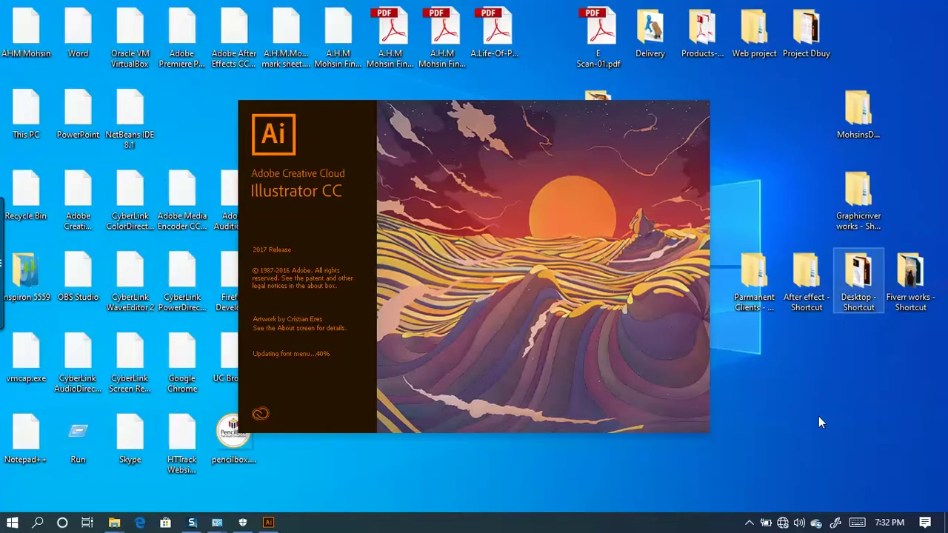
right_click(819, 418)
click(825, 306)
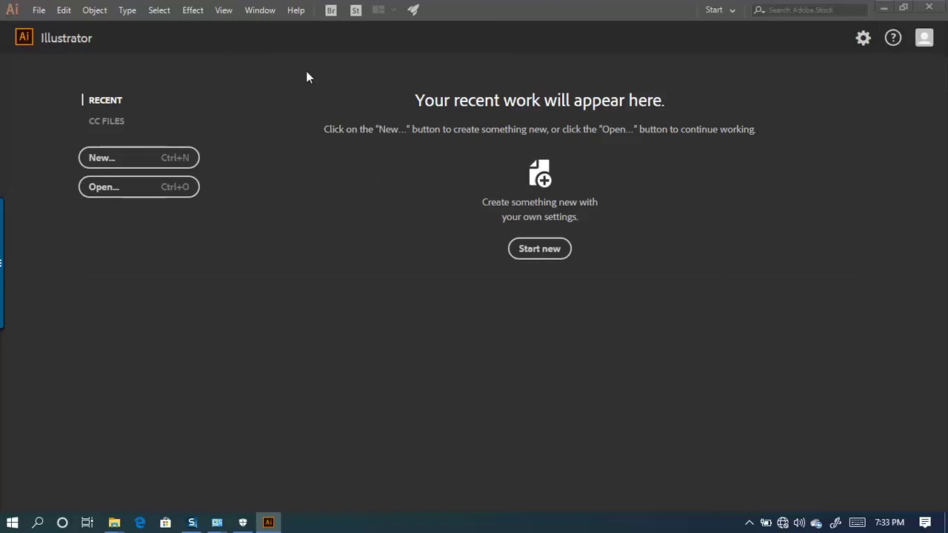
Step: Try to start a new Illustrator document from the start screen and quit Illustrator
click(148, 156)
click(110, 159)
key(ctrl+q)
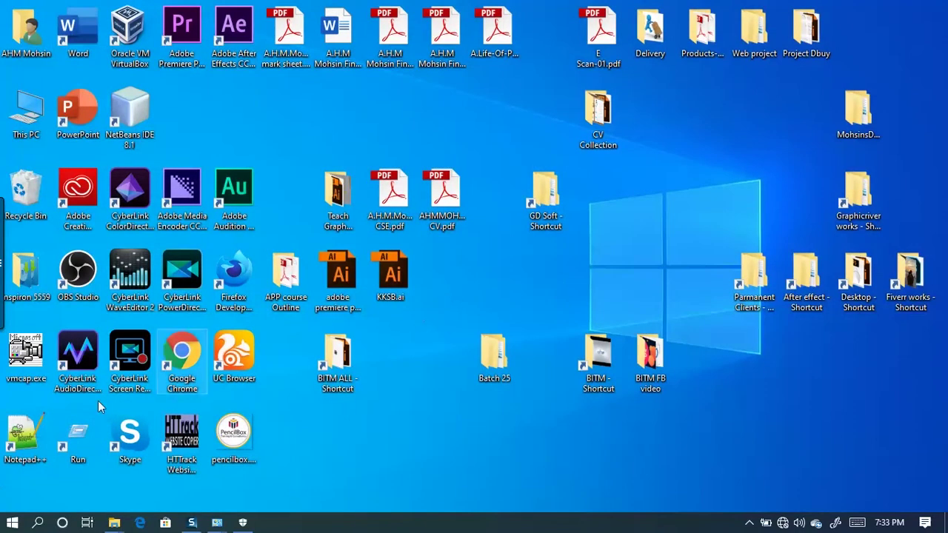
Step: Launch Adobe Illustrator CC 2017 a second time
click(11, 522)
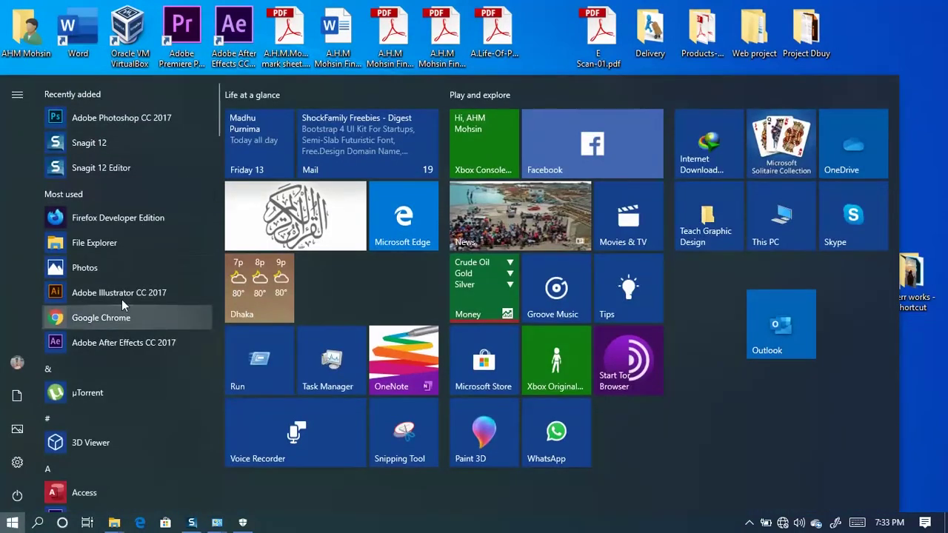
click(121, 298)
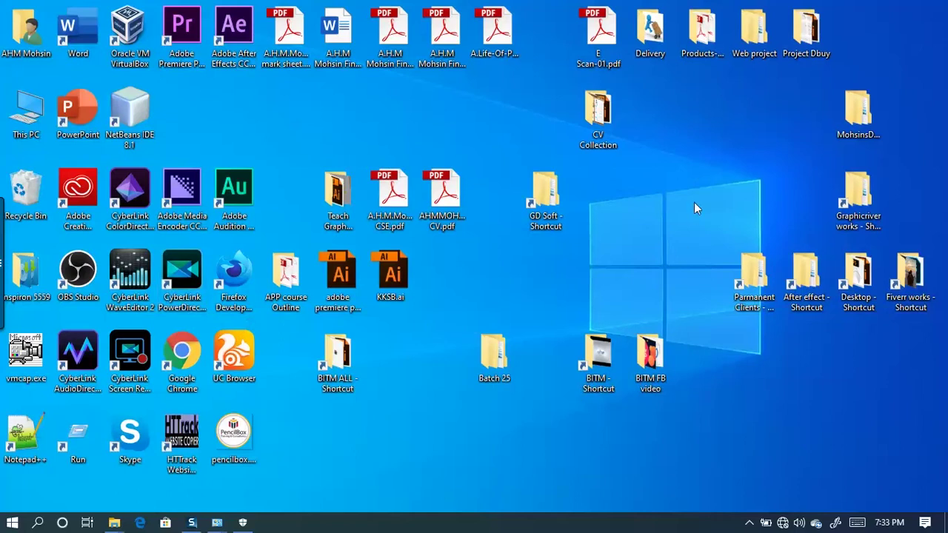
right_click(711, 129)
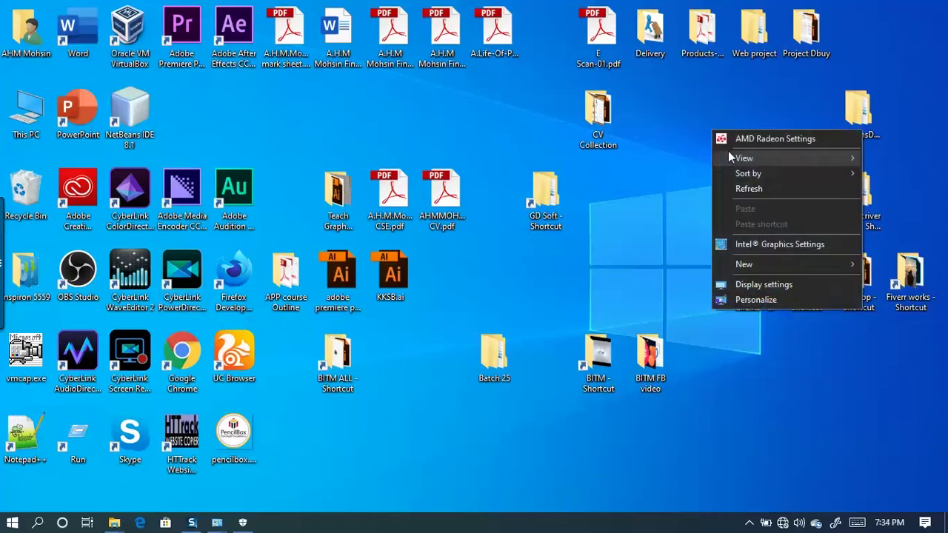
click(750, 185)
right_click(744, 105)
click(781, 162)
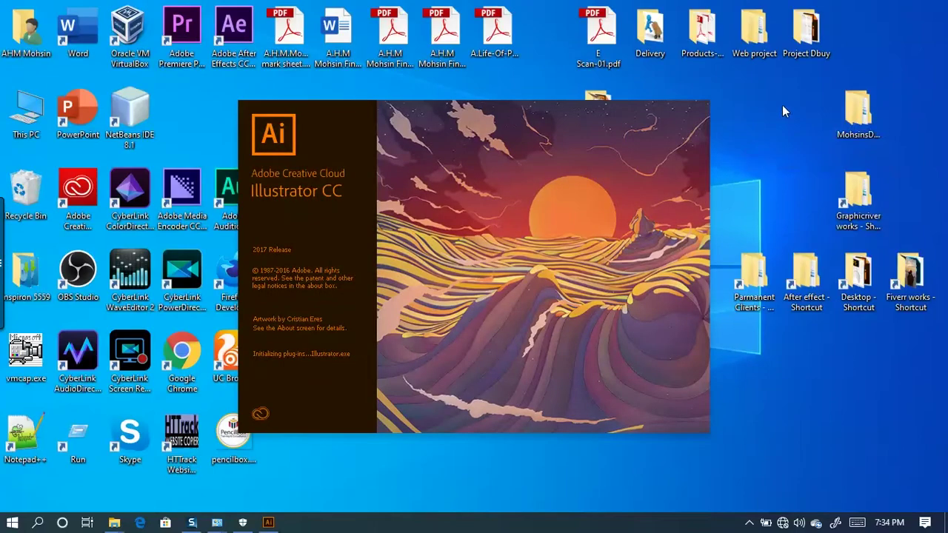
right_click(782, 104)
click(818, 165)
right_click(785, 119)
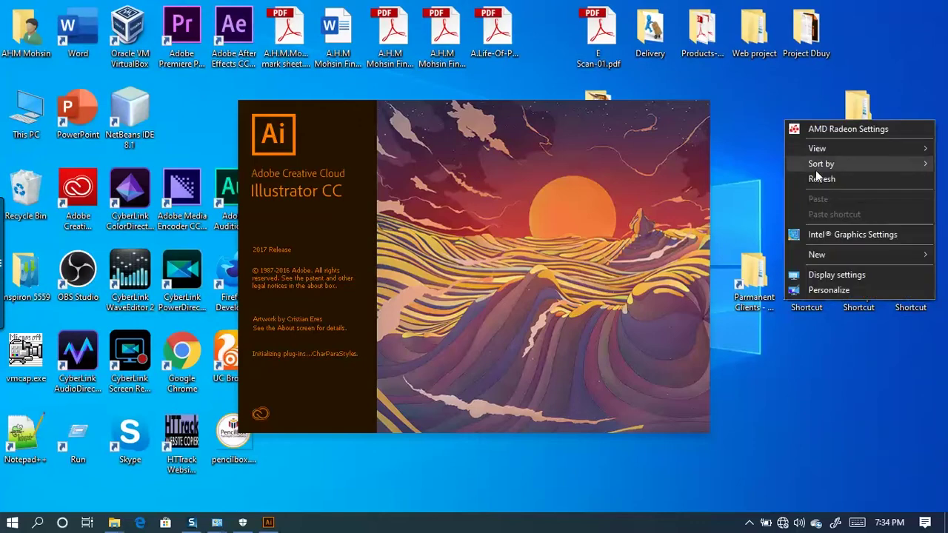
click(820, 180)
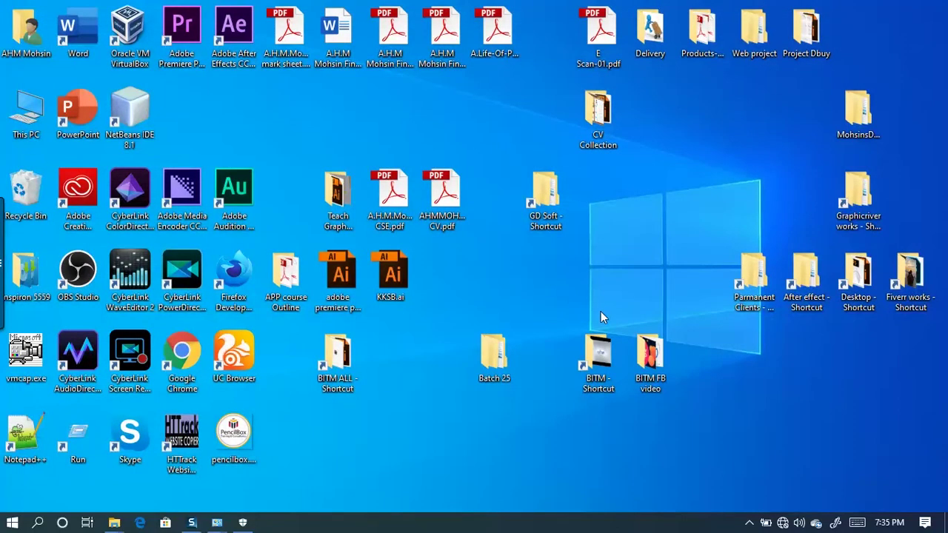
Step: Extract amtemu.v0.9.1-painter.exe from Crack.zip within GD Soft's Adobe Photoshop CC 2017 v18.0.0 x64 folder and cut the extracted file
double_click(549, 192)
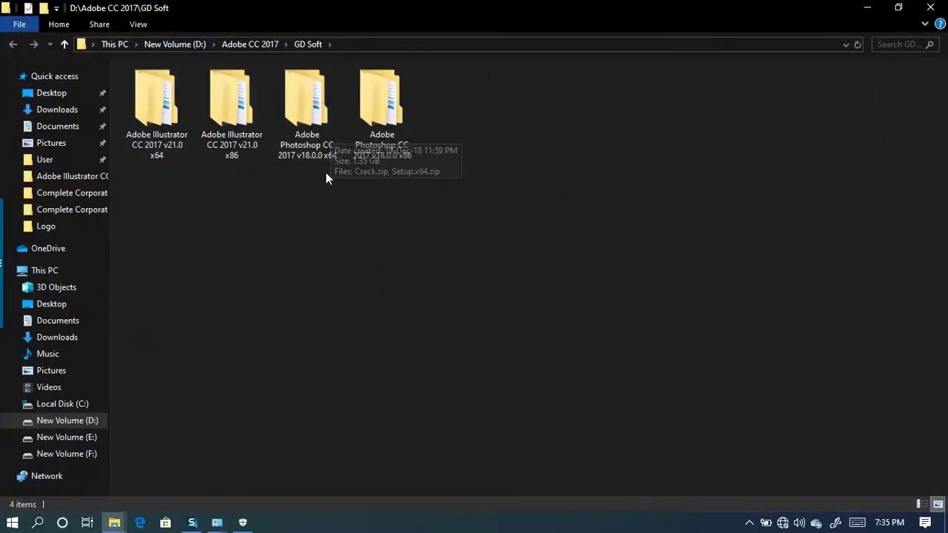
double_click(313, 125)
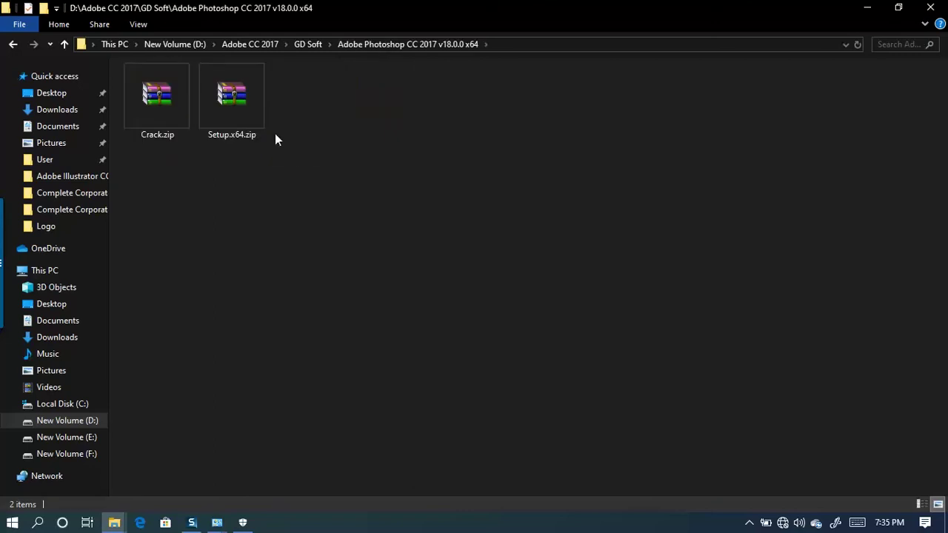
double_click(159, 106)
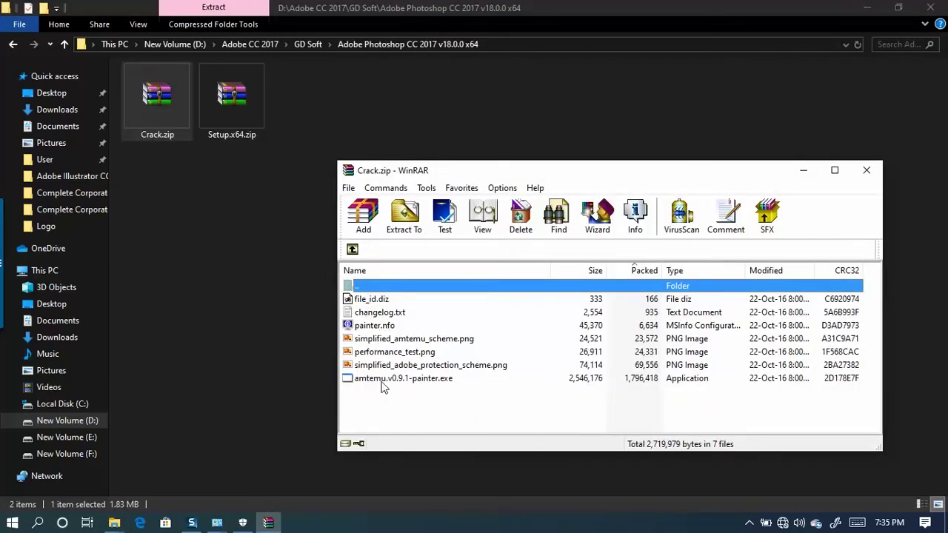
click(392, 379)
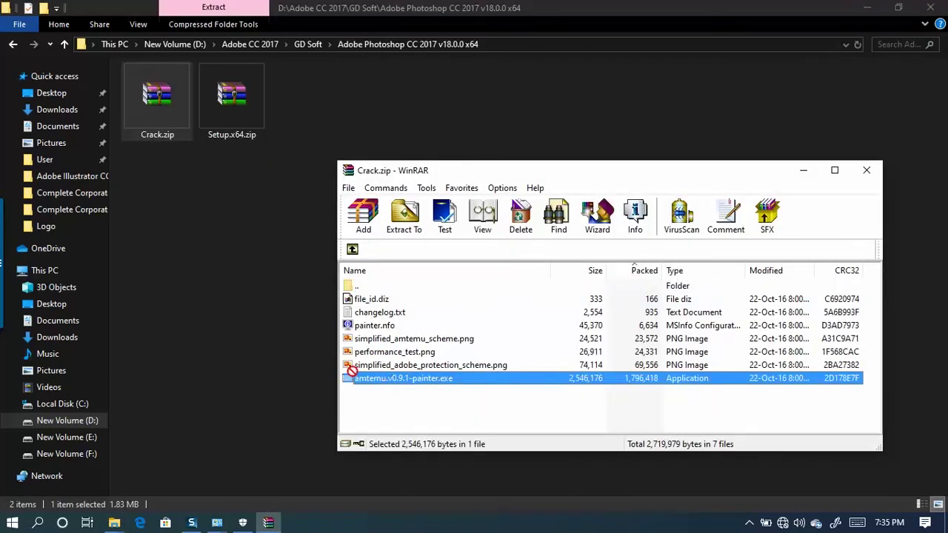
click(206, 237)
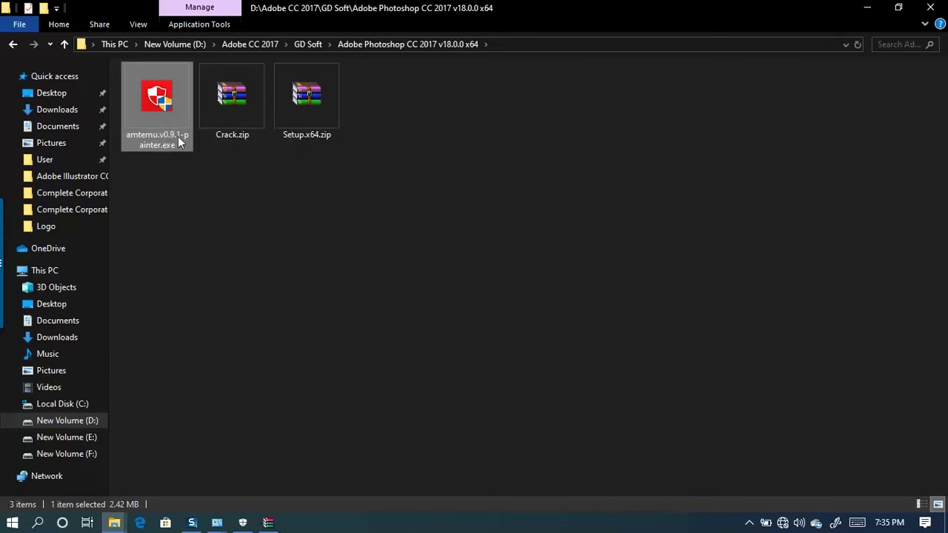
right_click(173, 114)
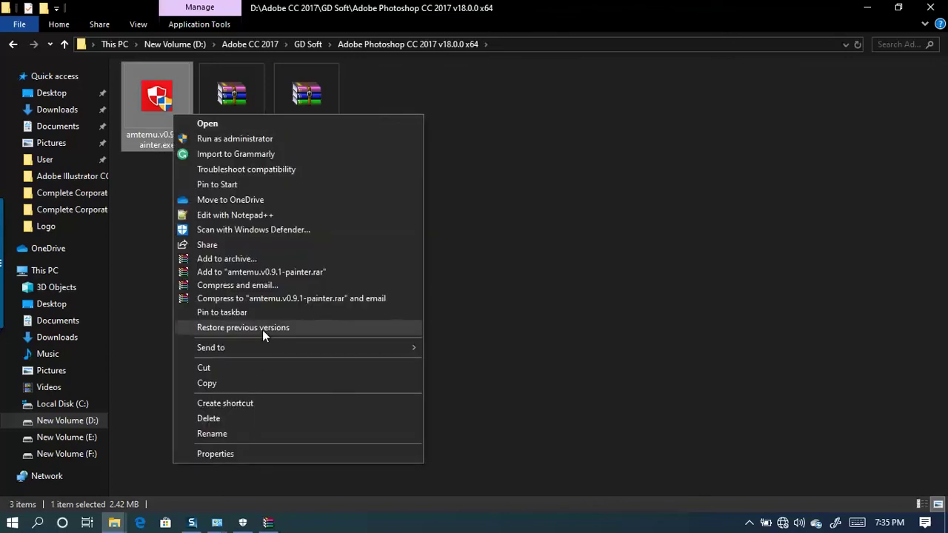
click(208, 368)
Step: Open the Adobe Photoshop CC 2017 program folder by following the file location of its Start menu shortcut
click(11, 524)
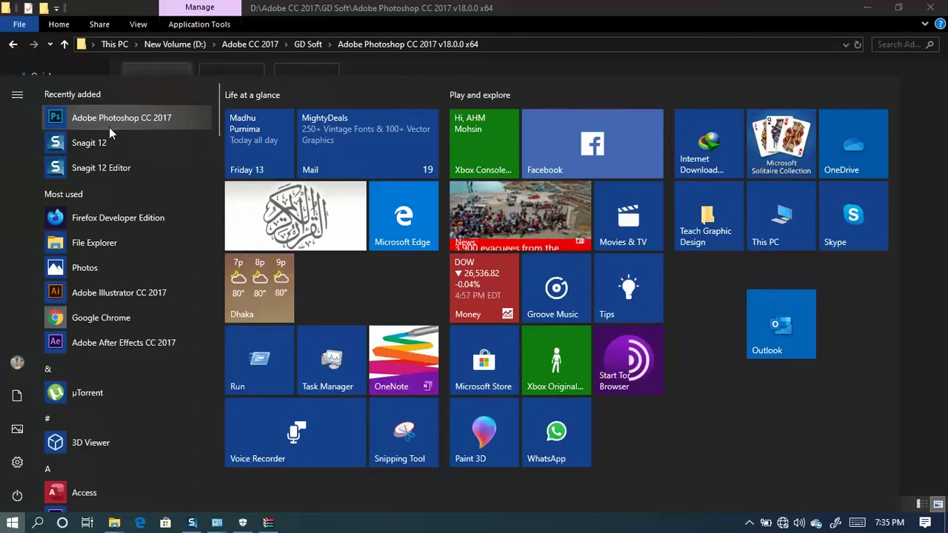
right_click(104, 118)
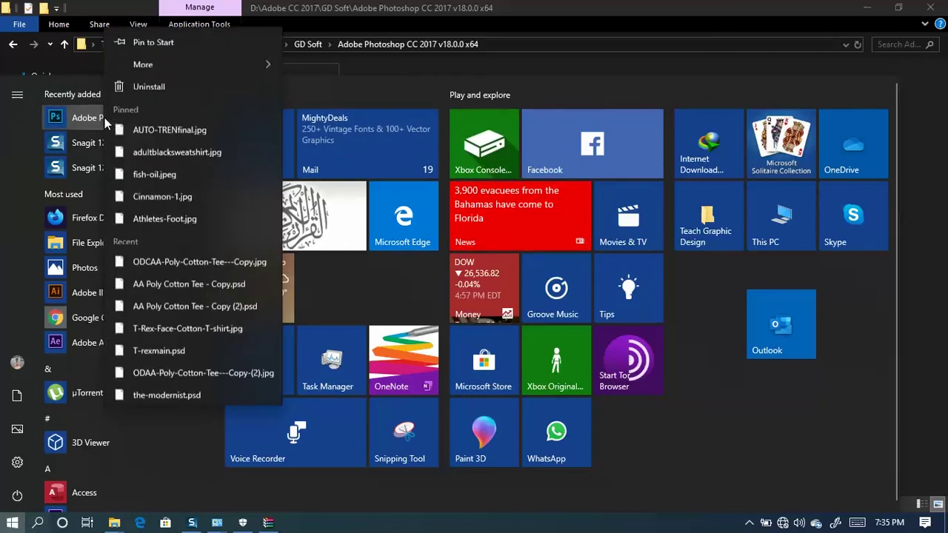
mouse_move(174, 45)
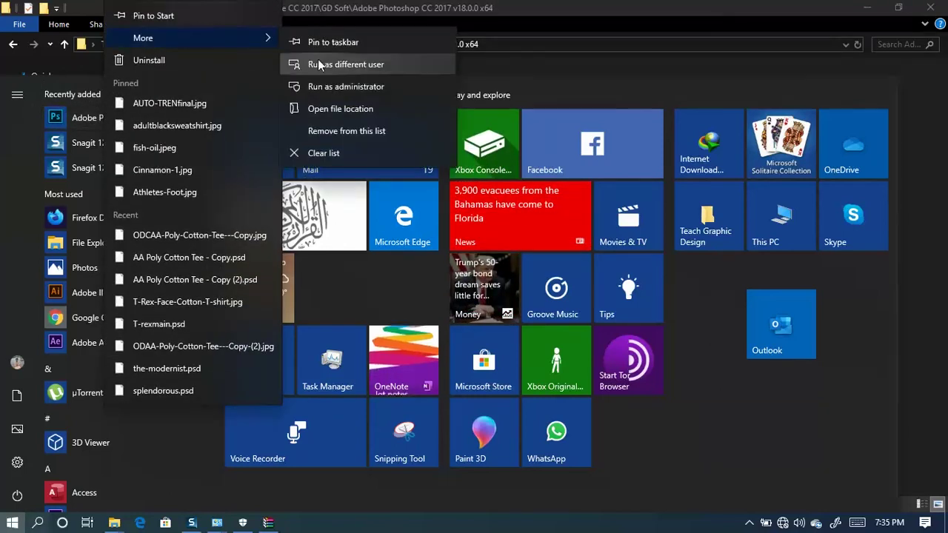
click(345, 110)
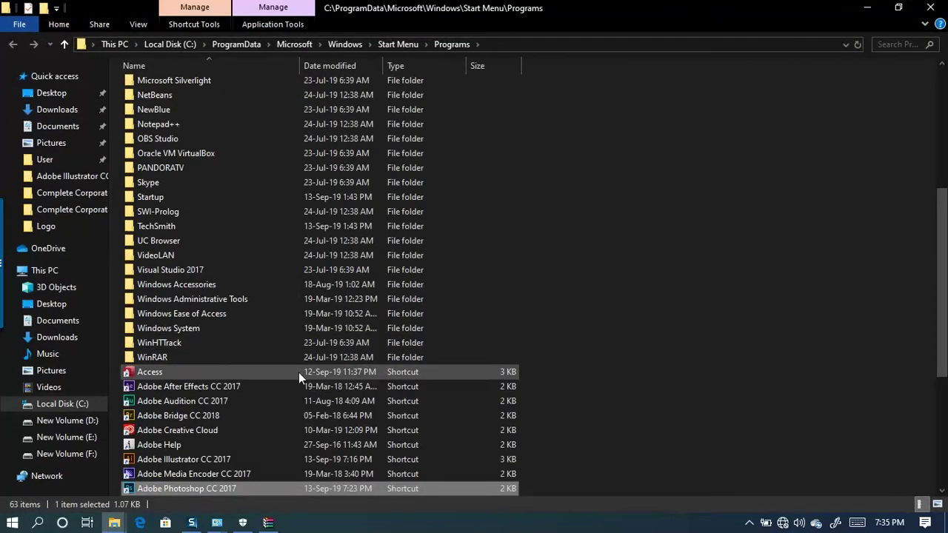
scroll(186, 390, down, 3)
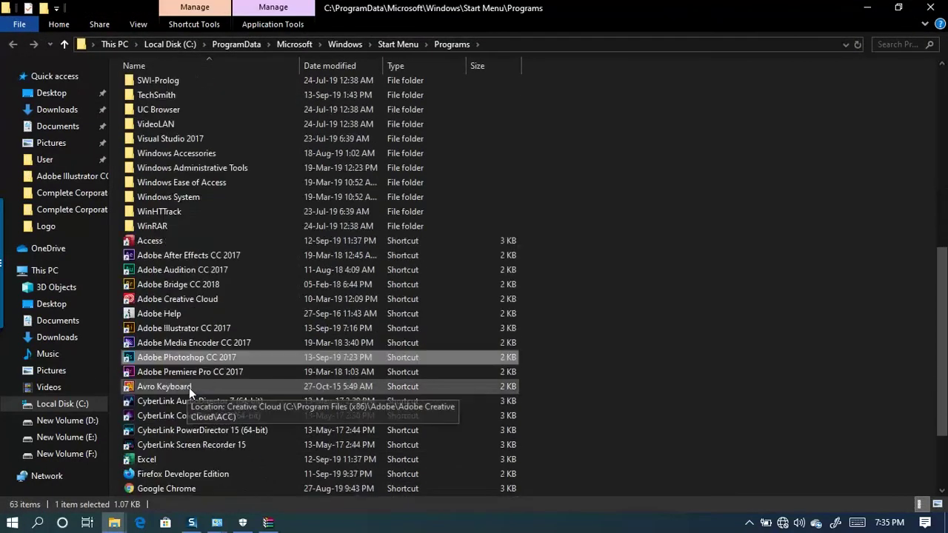
right_click(162, 358)
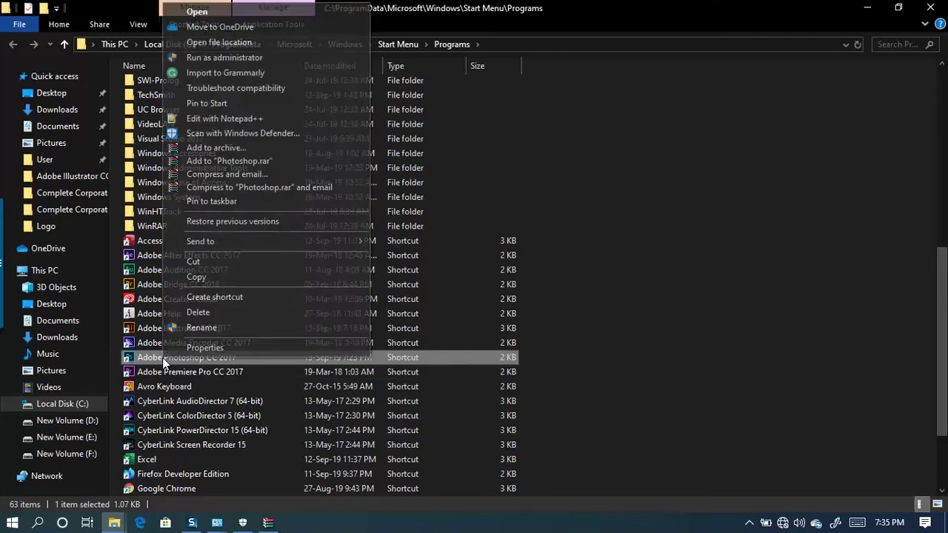
click(217, 43)
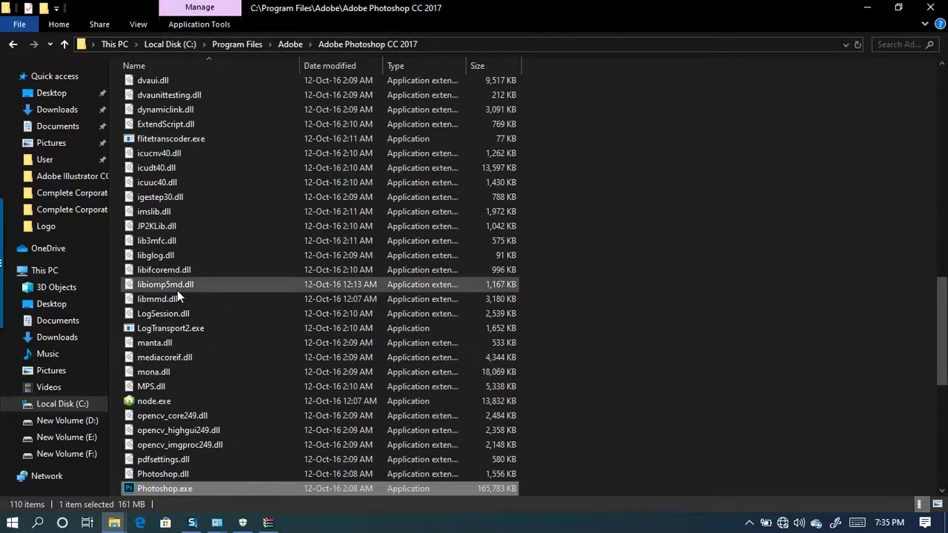
Step: Paste amtemu.v0.9.1-painter.exe into the Adobe Photoshop CC 2017 program folder
right_click(146, 487)
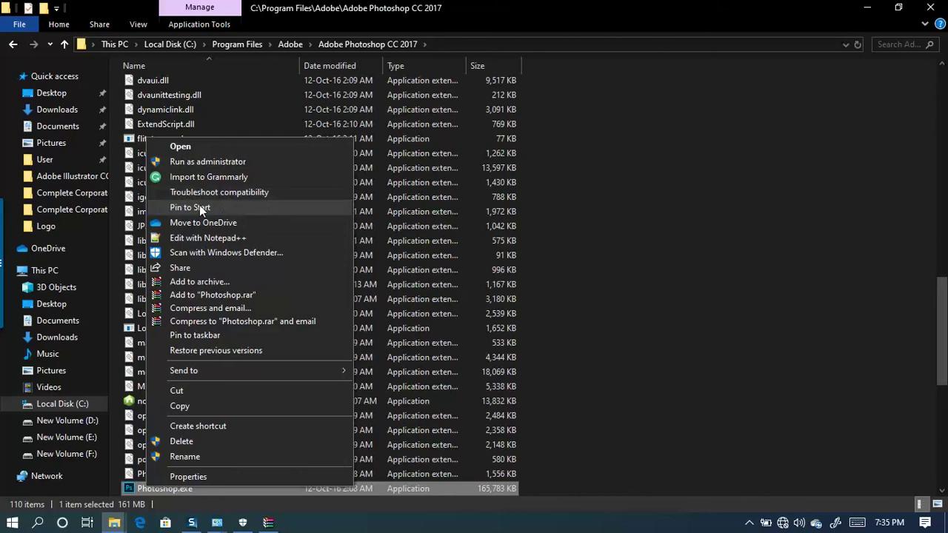
click(637, 269)
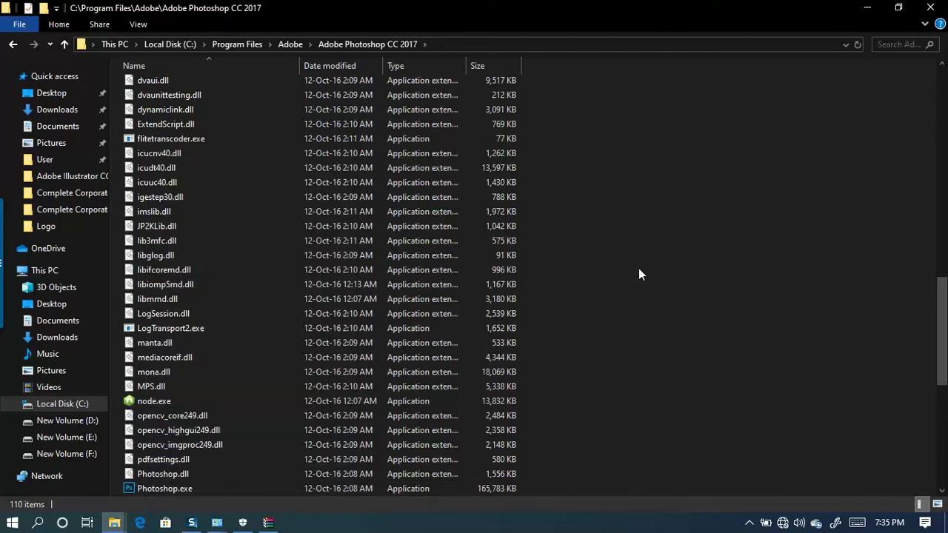
right_click(667, 241)
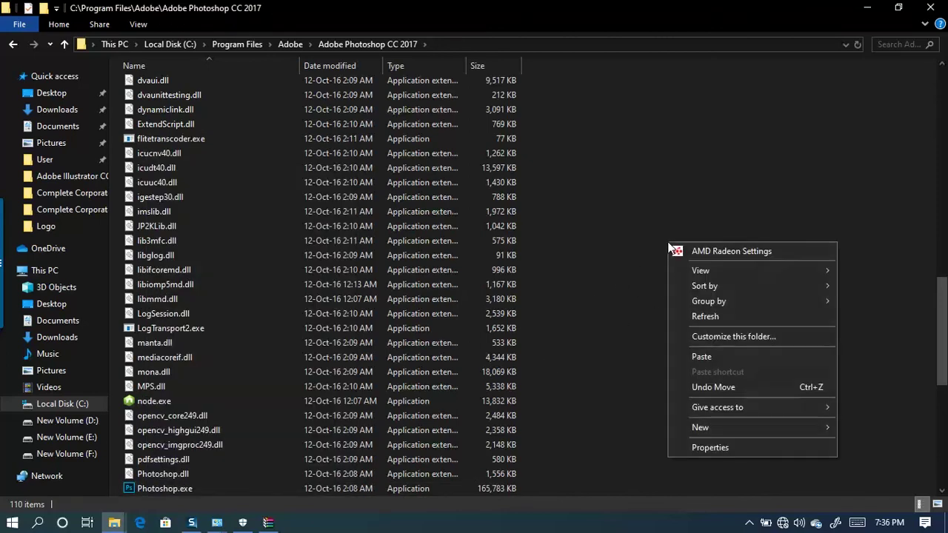
click(702, 356)
click(435, 170)
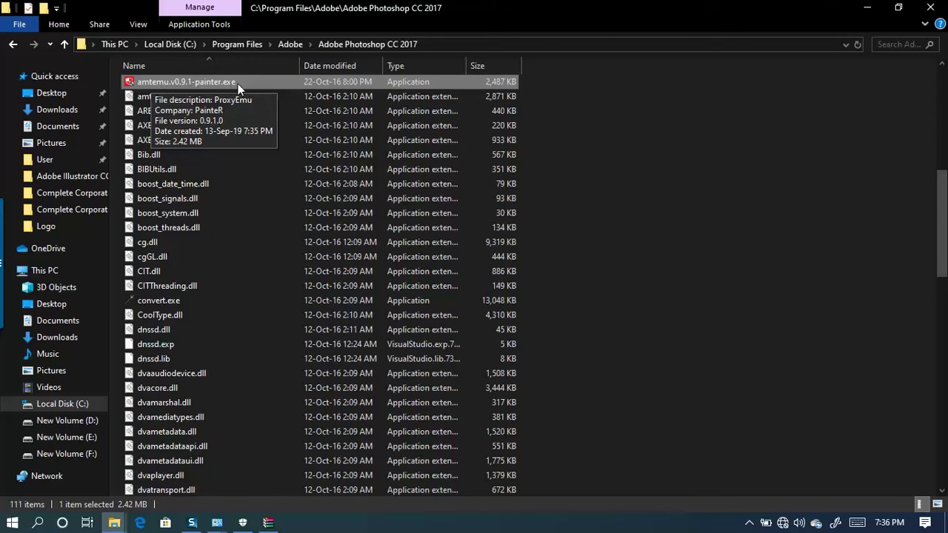
Step: Run amtemu.v0.9.1-painter.exe from the Photoshop program folder as administrator and switch off its music
right_click(182, 81)
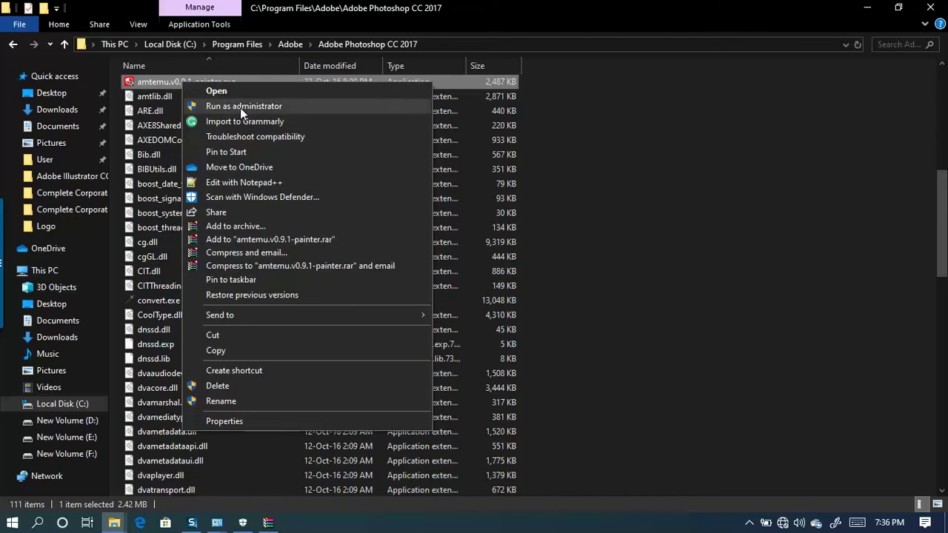
click(240, 107)
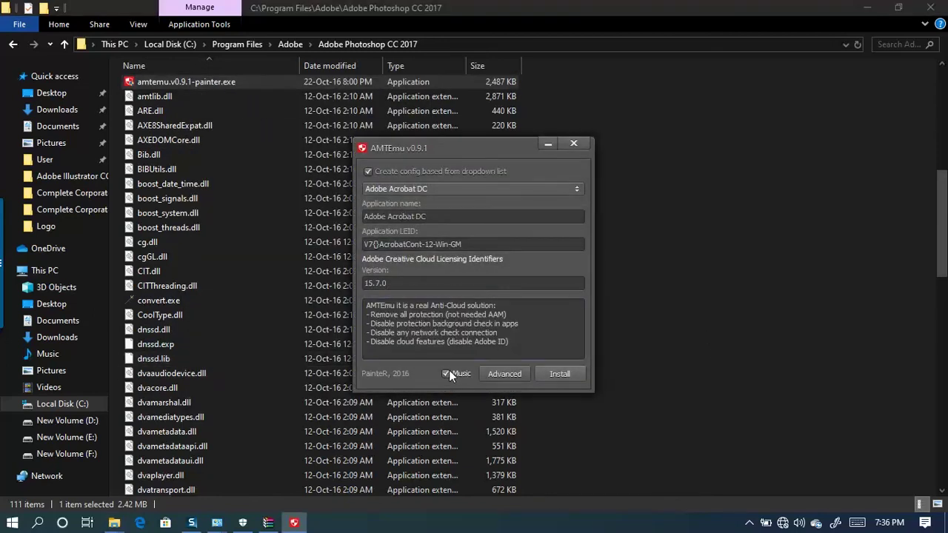
click(446, 373)
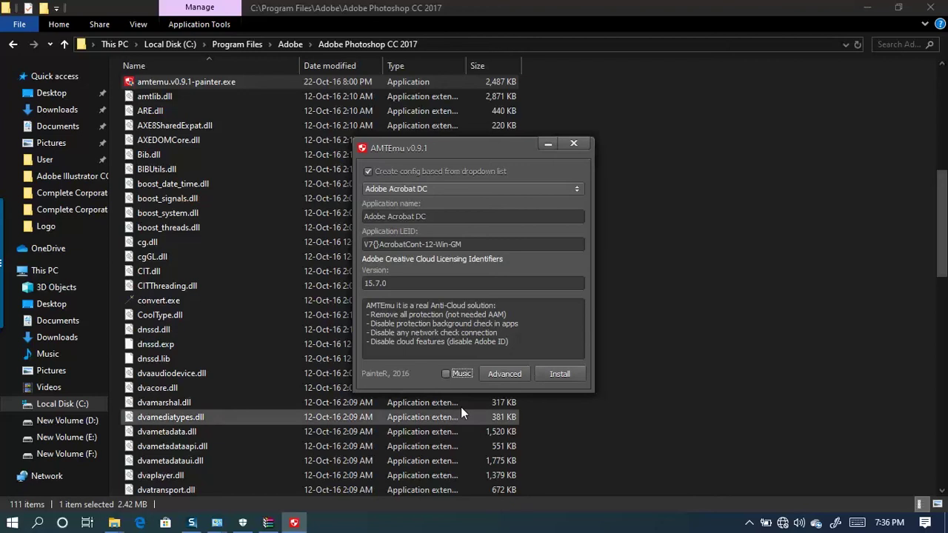
Step: Patch amtlib.dll in the Adobe Photoshop CC 2017 folder with AMTEmu, using the Adobe Photoshop CC 2015 configuration
click(464, 188)
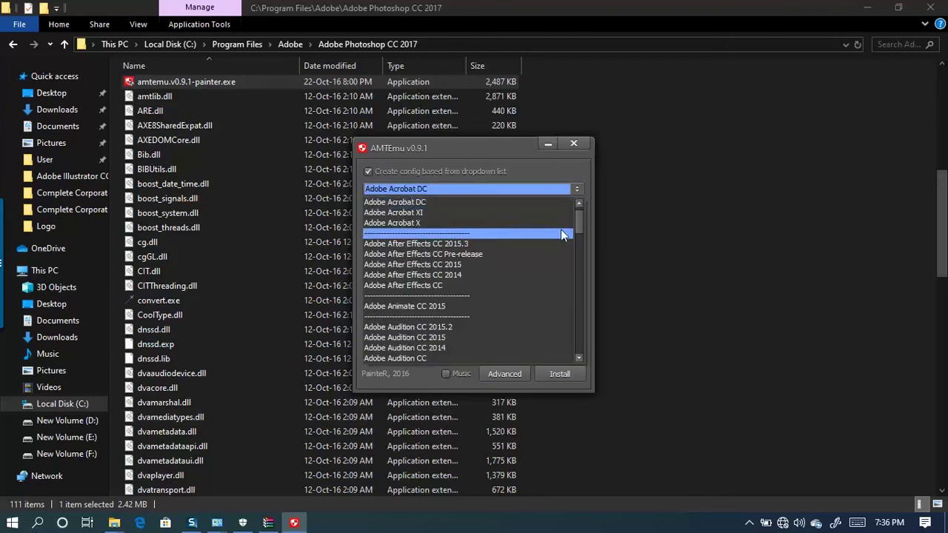
drag(578, 224, 575, 312)
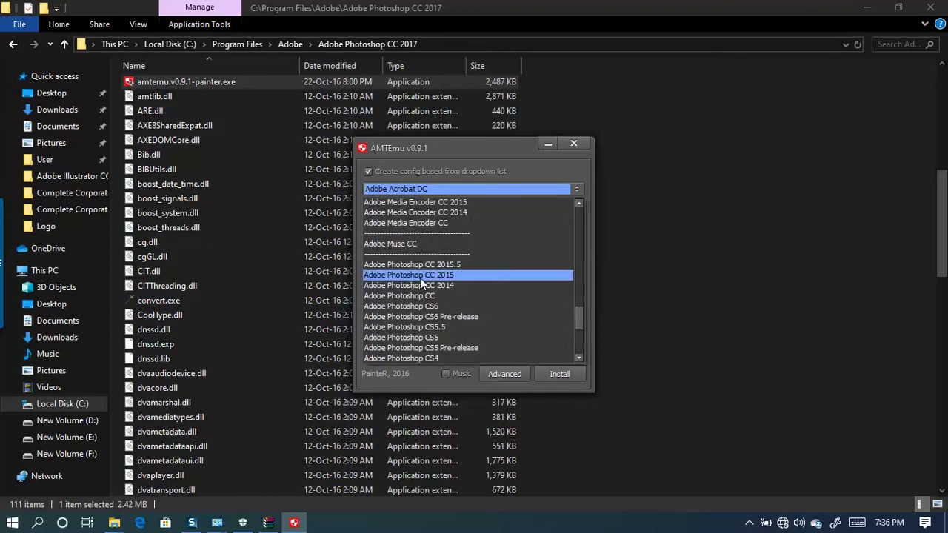
click(380, 275)
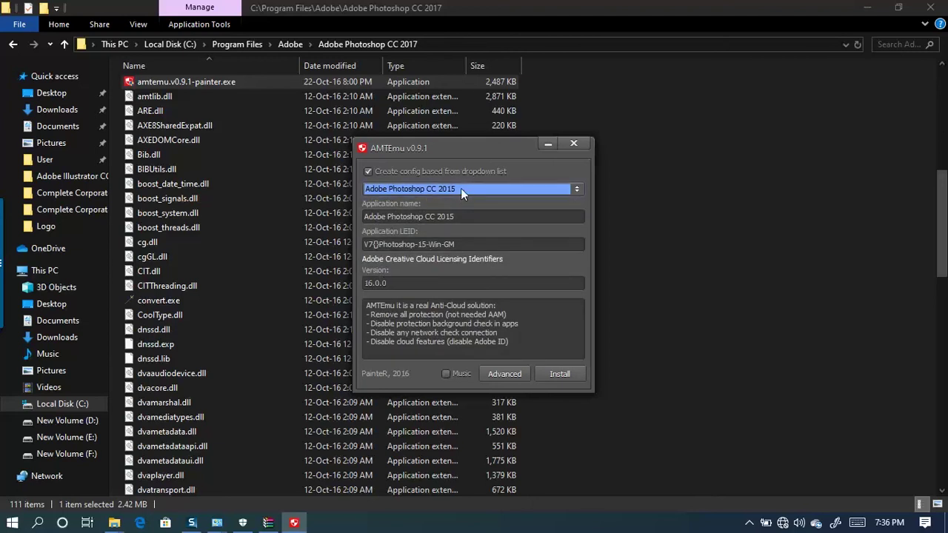
click(559, 374)
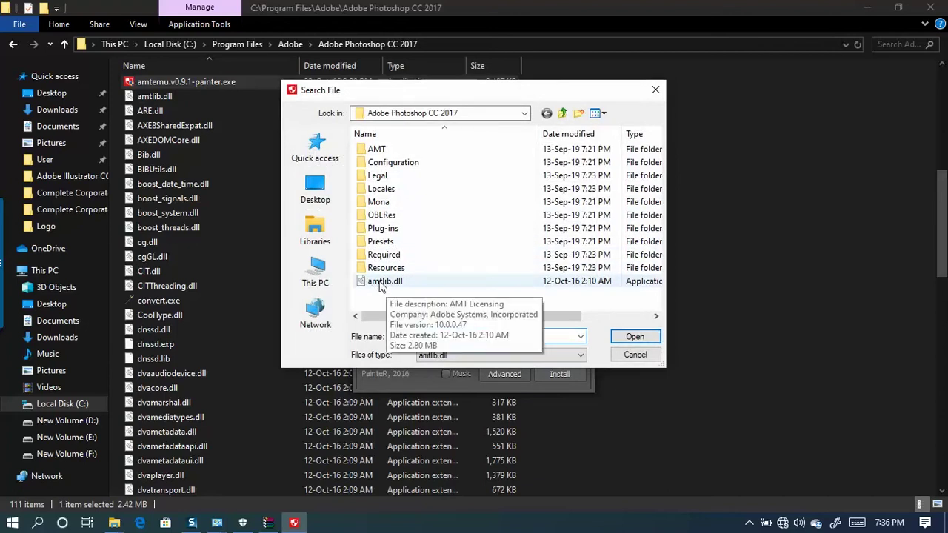
click(382, 282)
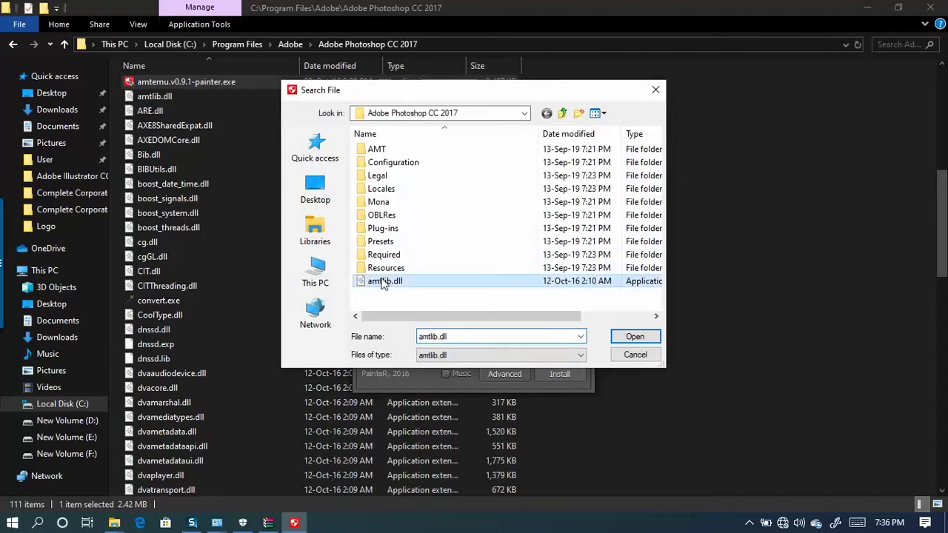
click(633, 337)
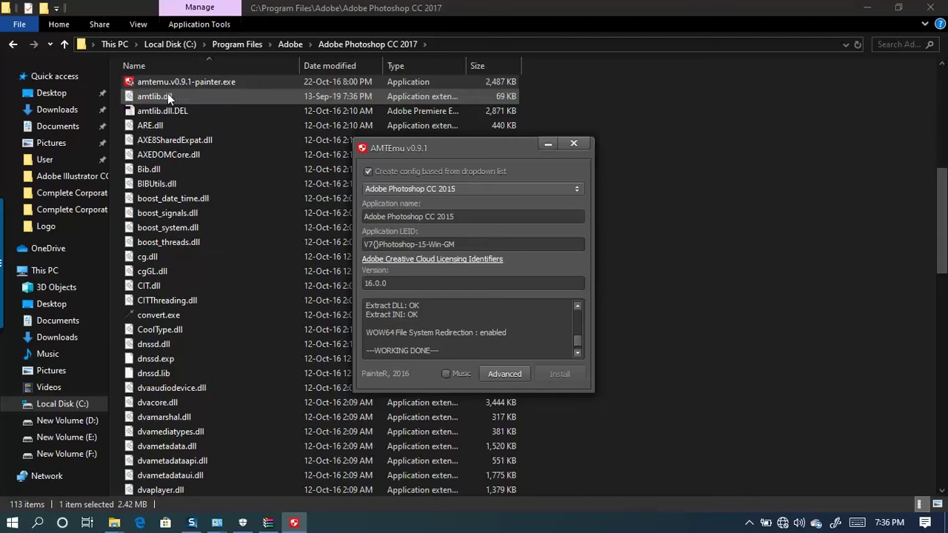
Step: Close AMTEmu and the Photoshop program folder, clear the remaining windows off the screen and refresh the desktop
click(574, 144)
click(930, 7)
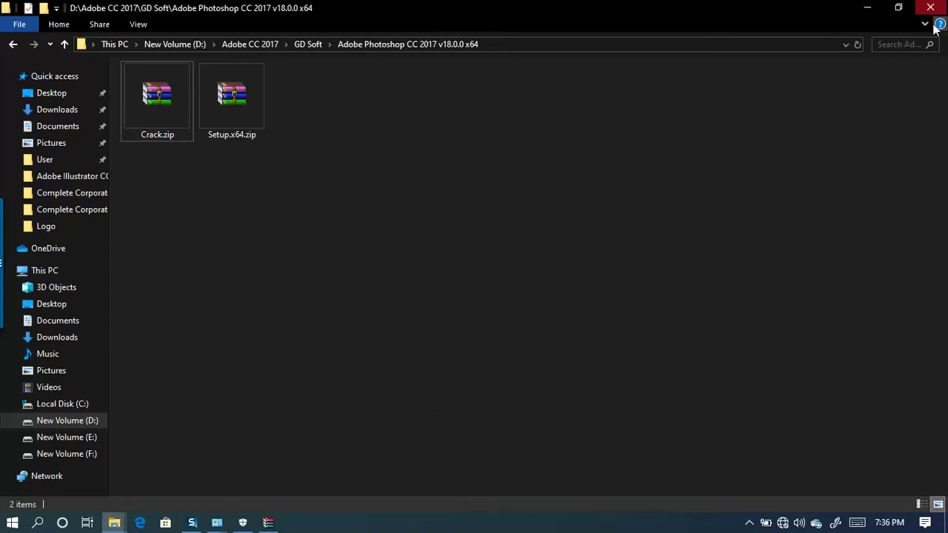
click(865, 8)
click(862, 170)
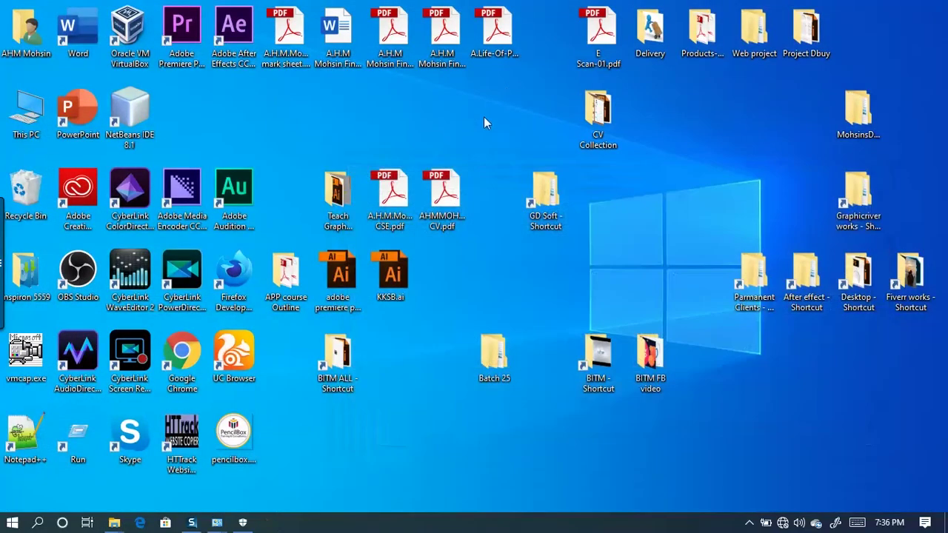
right_click(484, 117)
click(536, 176)
Step: Launch Adobe Photoshop CC 2017 and Adobe Illustrator CC 2017 to check that both patched programs start
click(12, 522)
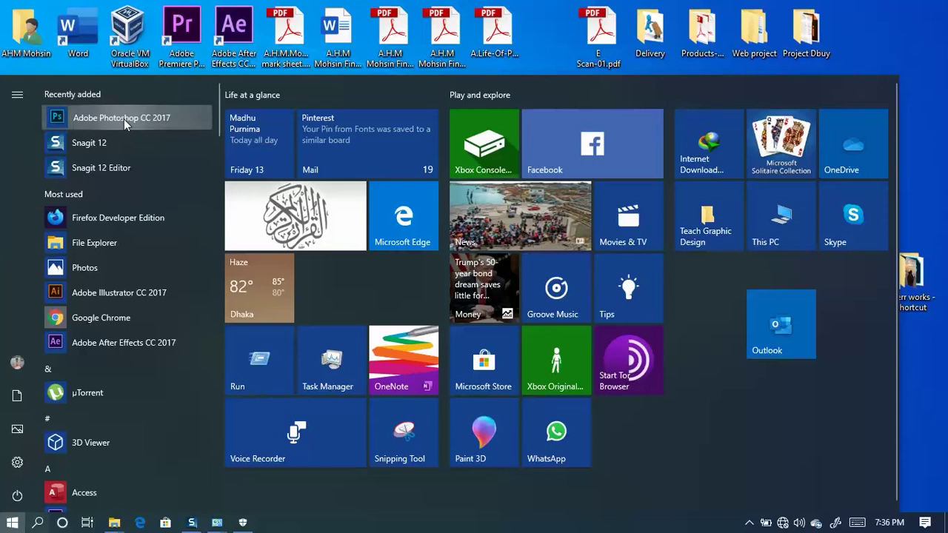
key(Escape)
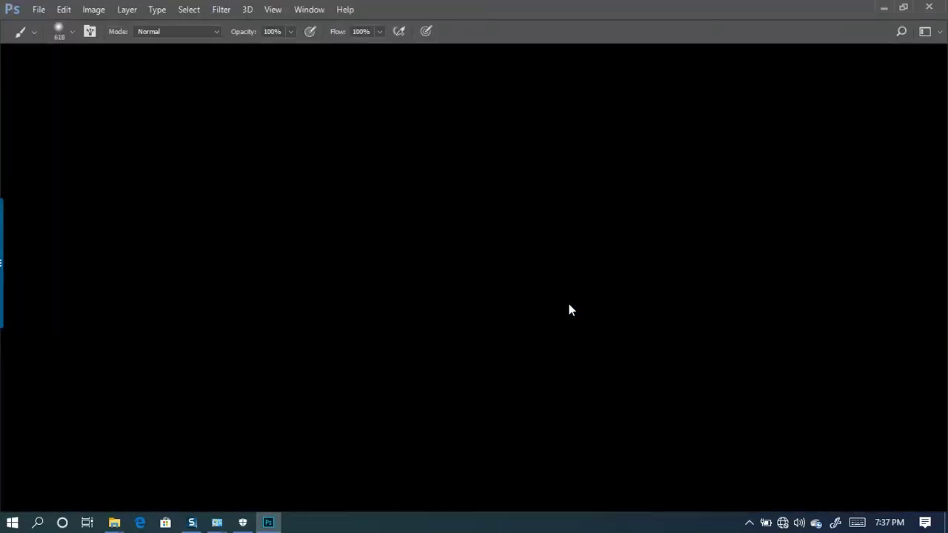
key(super)
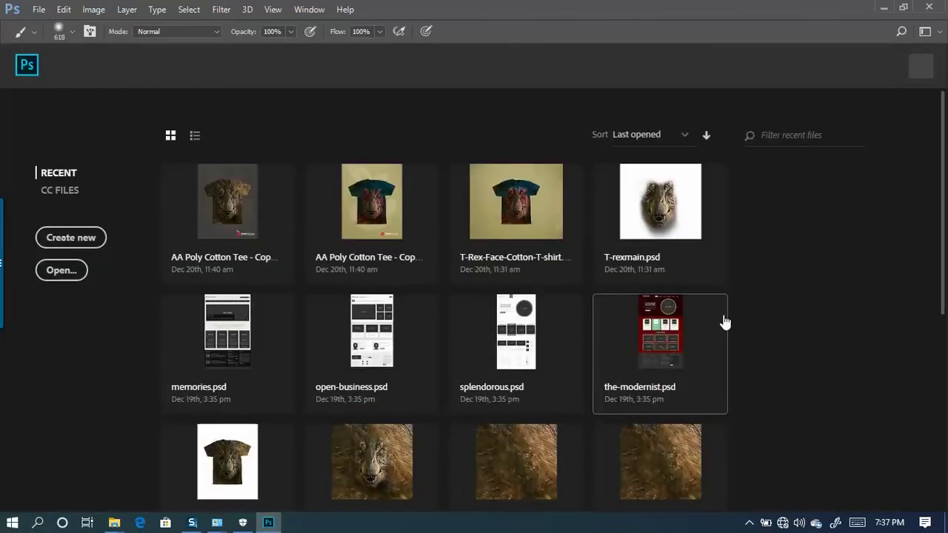
click(883, 9)
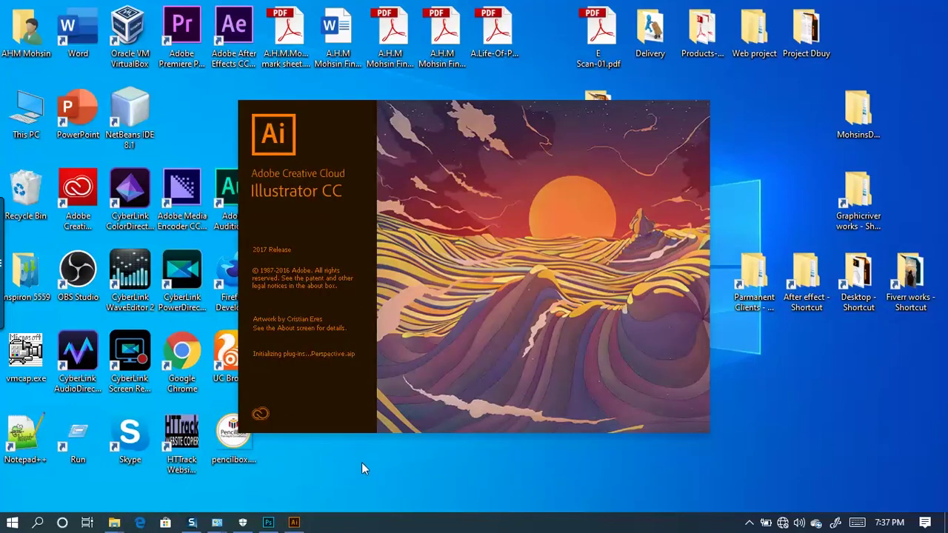
Step: Turn on real-time protection, cloud-delivered protection, automatic sample submission and Tamper Protection in Windows Security, and close it
click(243, 522)
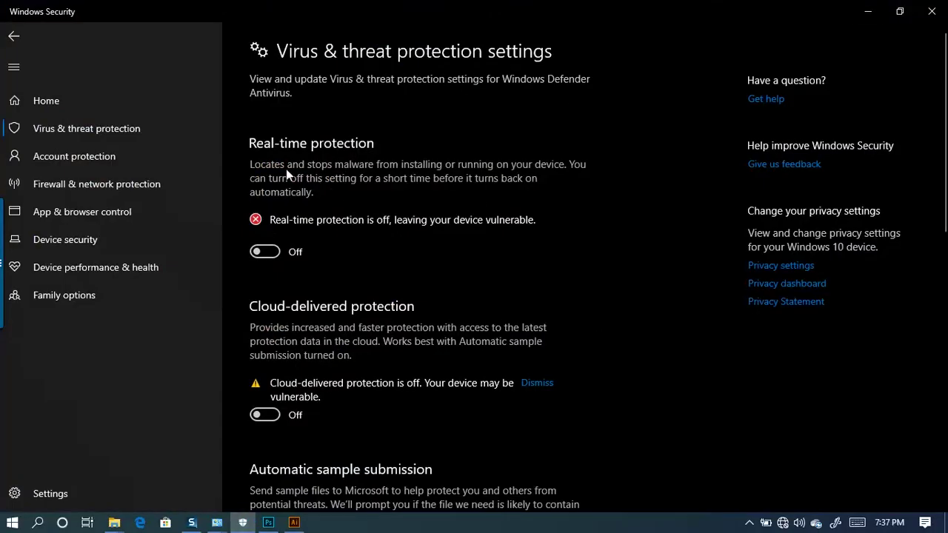
click(266, 252)
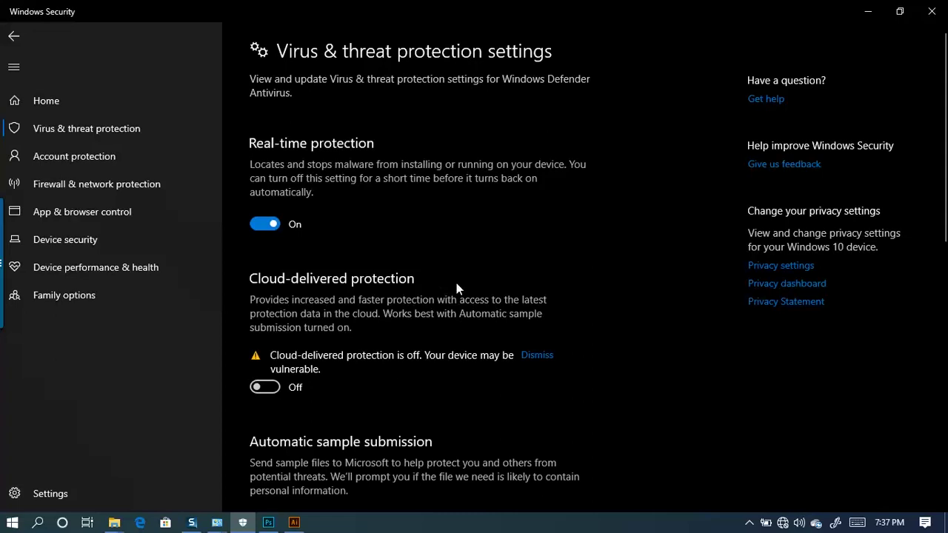
click(265, 387)
scroll(445, 319, down, 4)
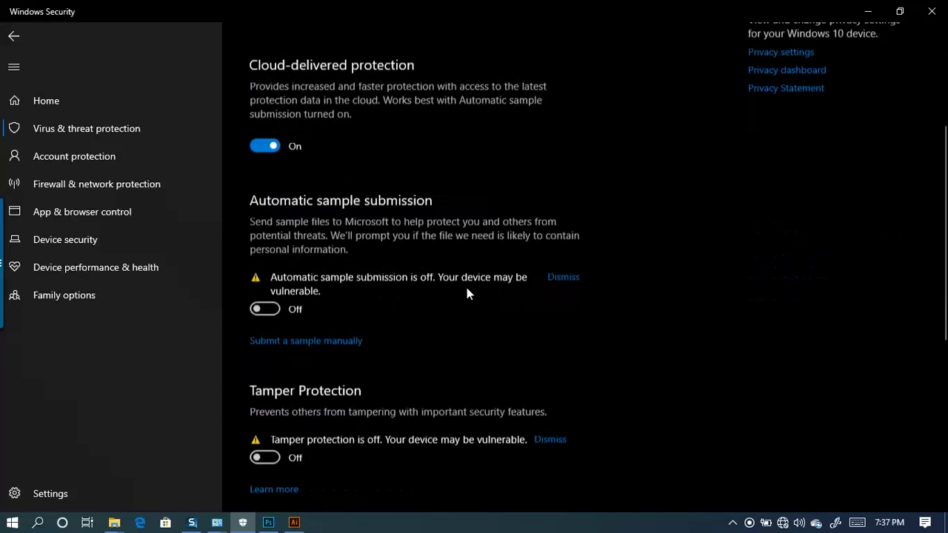
click(259, 302)
click(265, 422)
scroll(523, 347, up, 3)
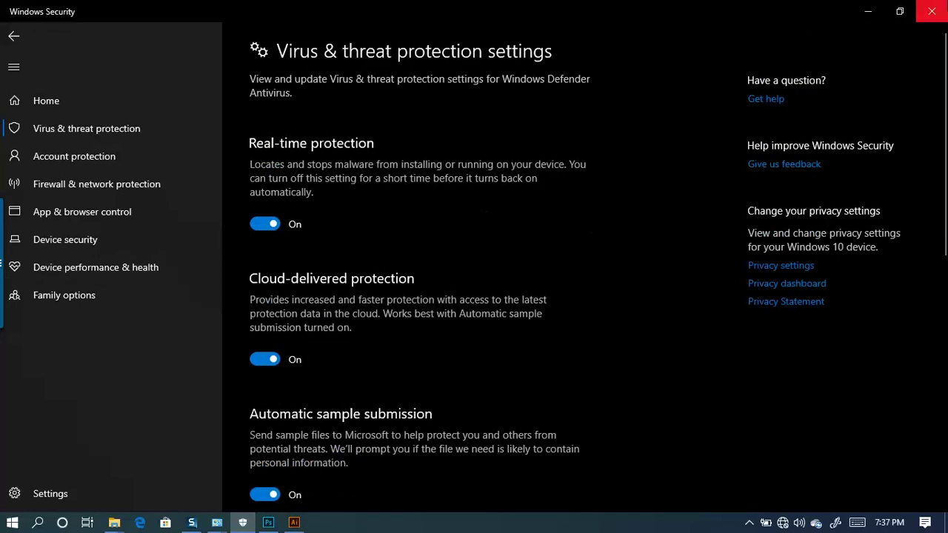
click(932, 12)
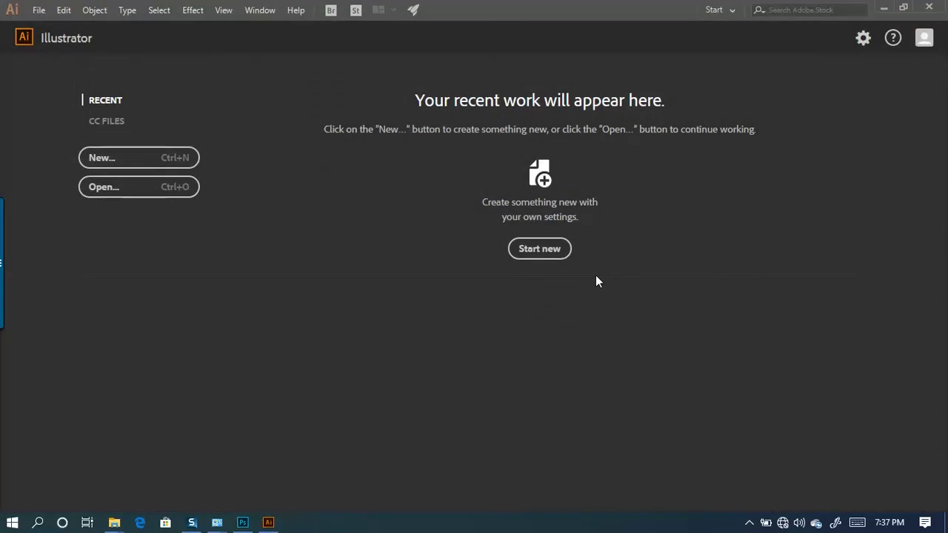
Step: Close both Adobe Photoshop and Adobe Illustrator, returning to the desktop
click(884, 8)
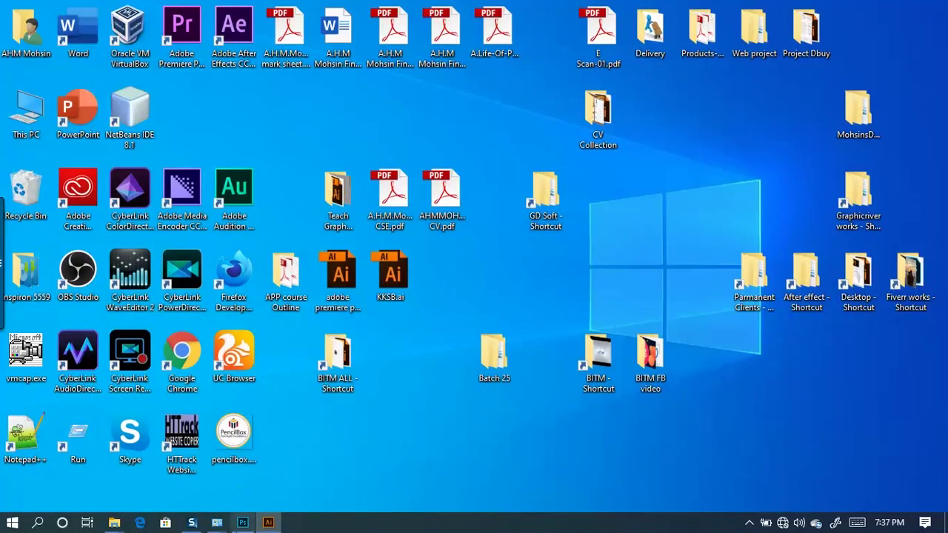
click(242, 522)
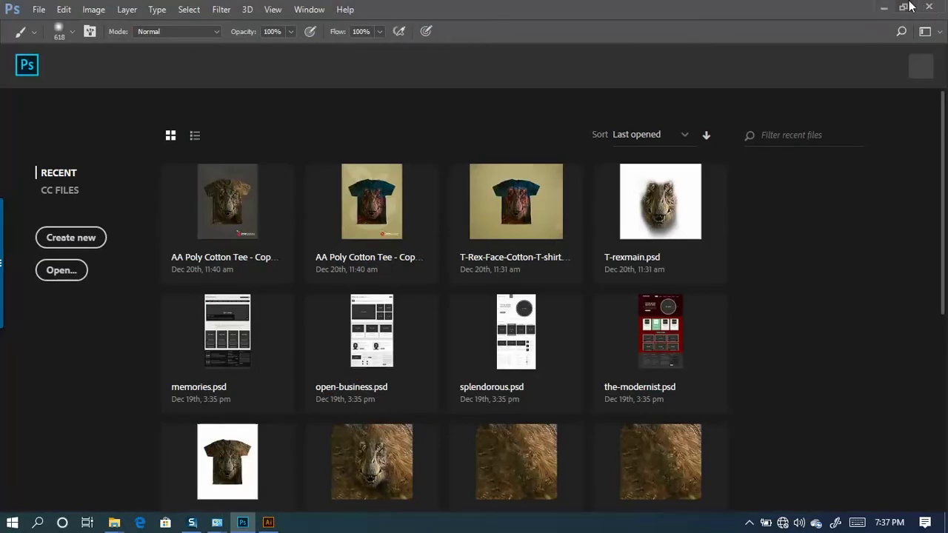
click(932, 7)
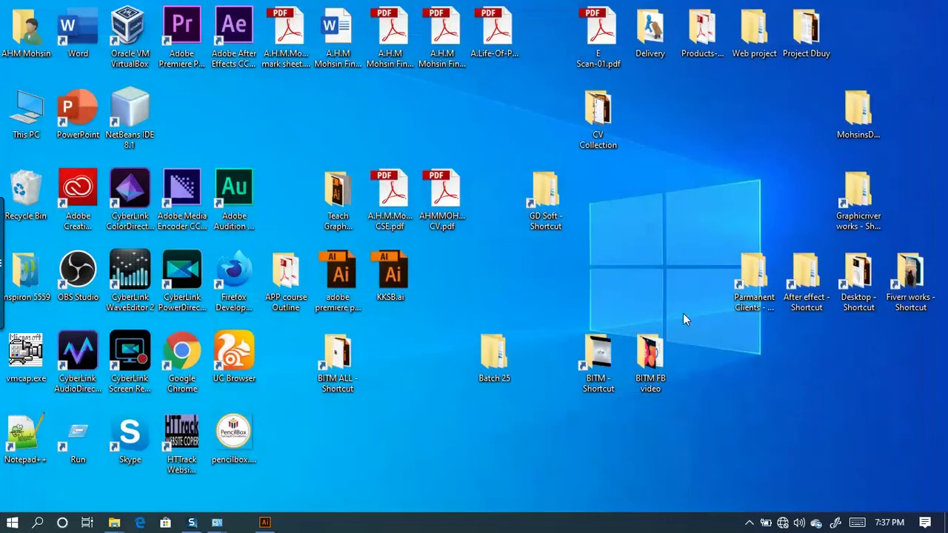
click(243, 522)
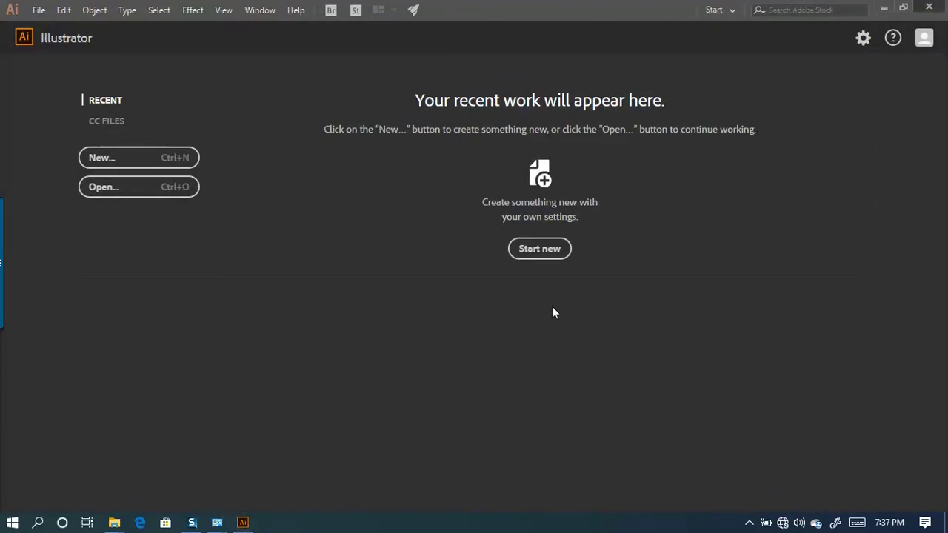
key(ctrl+q)
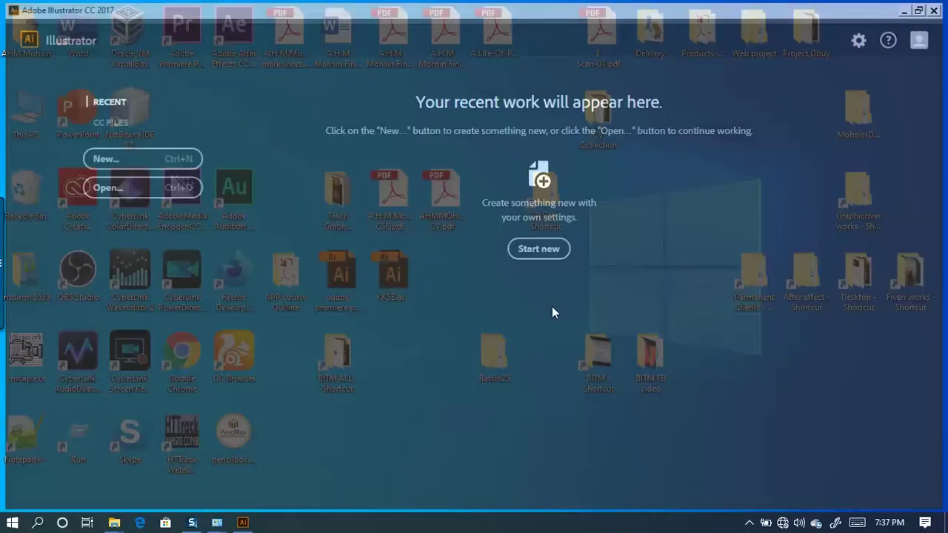